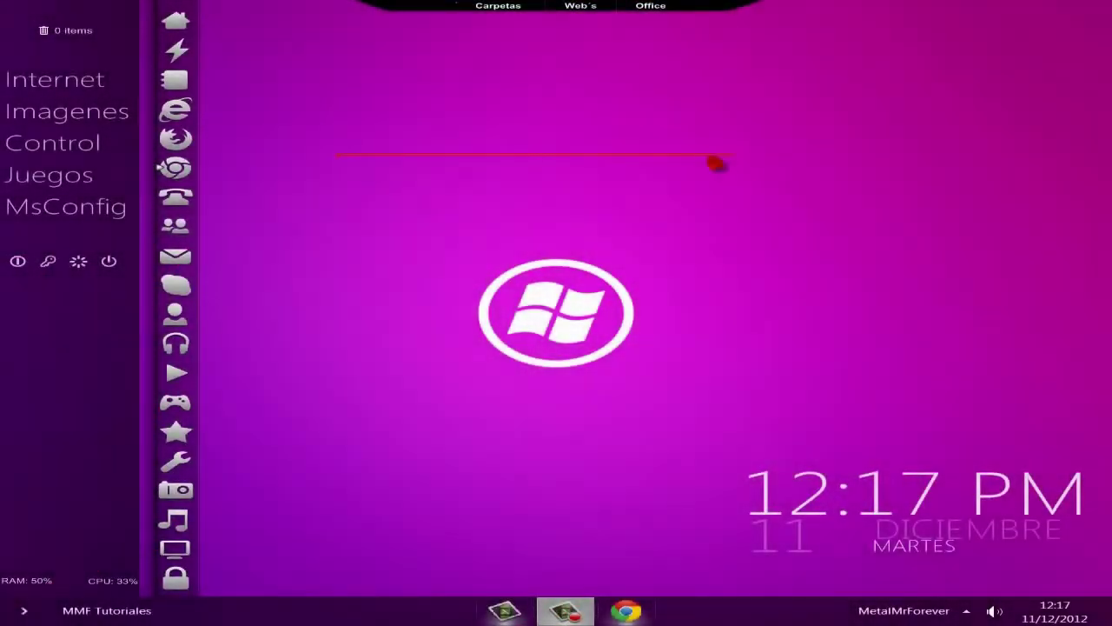
left_click_drag(754, 165, 758, 450)
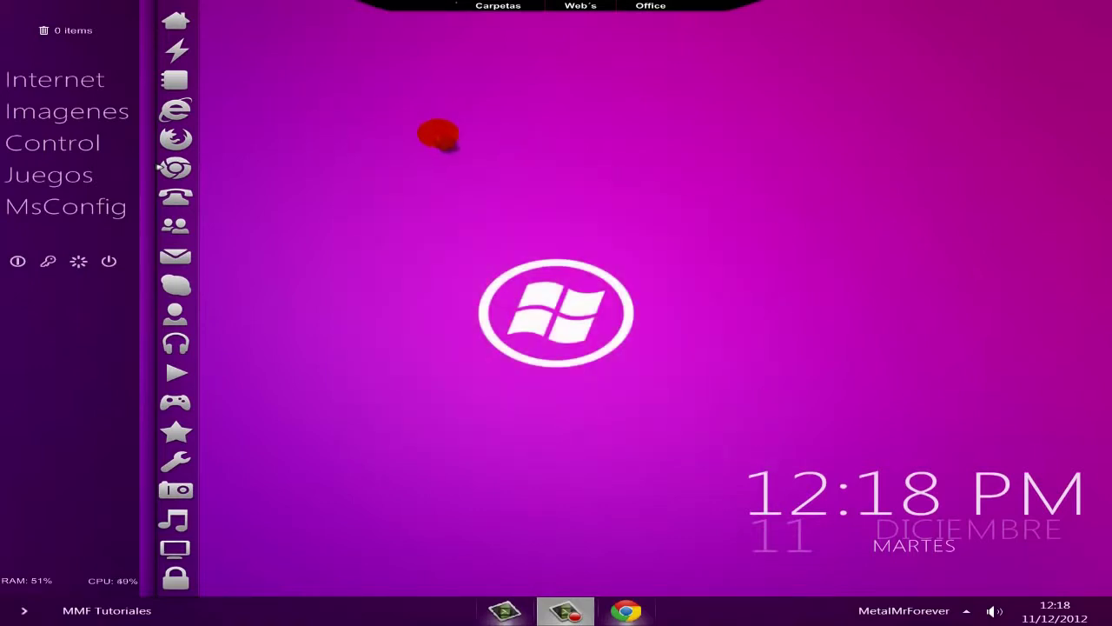
left_click_drag(390, 154, 754, 430)
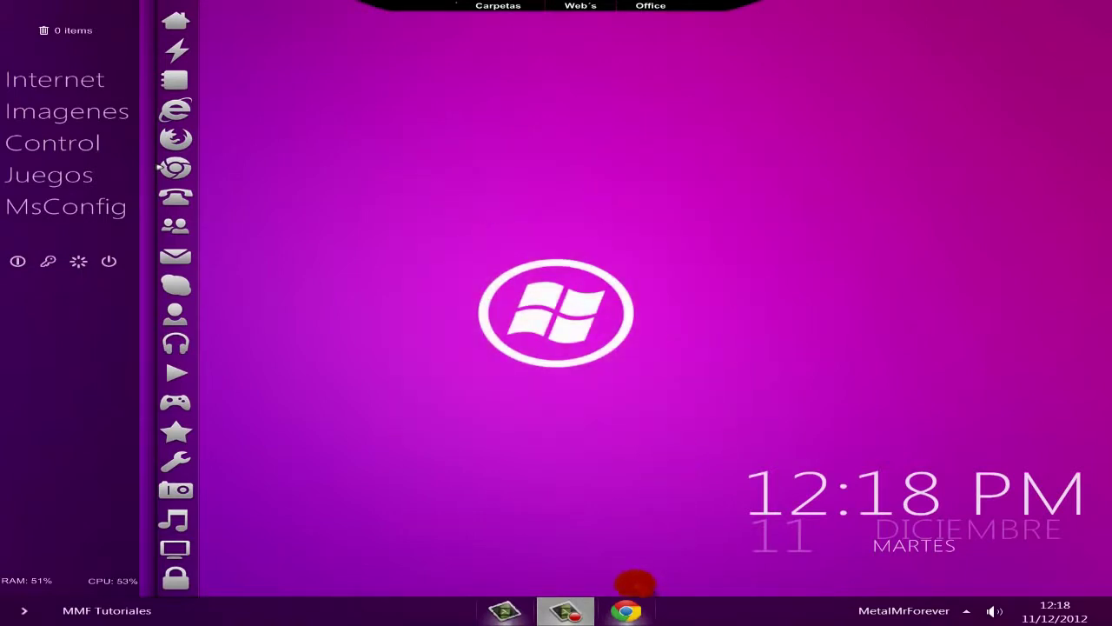
Switch to Chrome and download VLC 2.0.4 for Windows from the VideoLAN VLC media player page
left_click(626, 611)
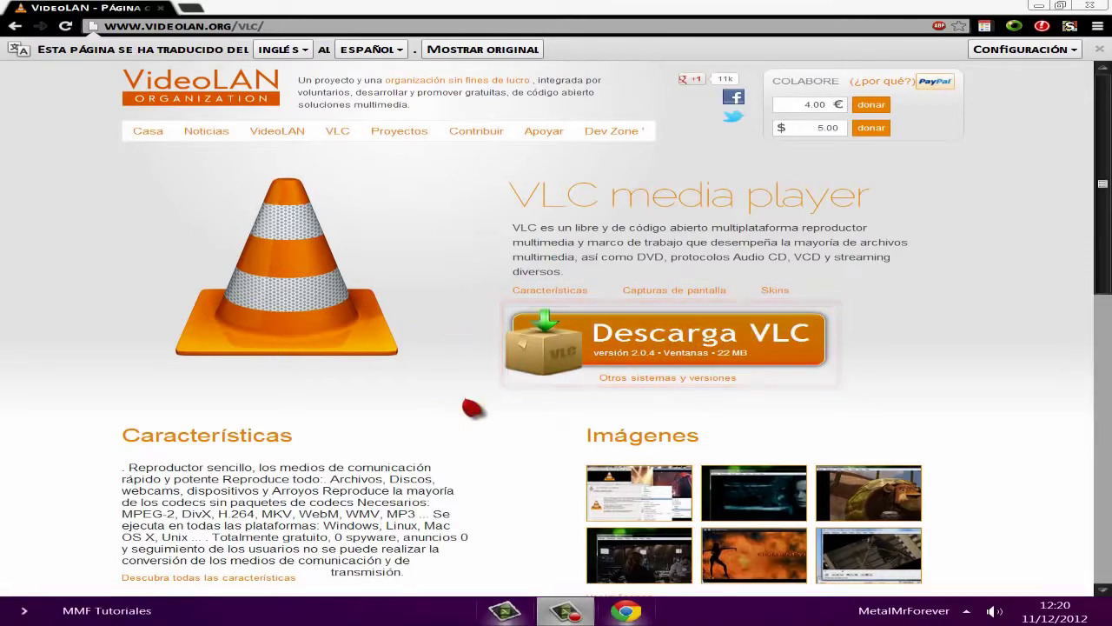
scroll(472, 383, "down", 2)
scroll(477, 401, "down", 3)
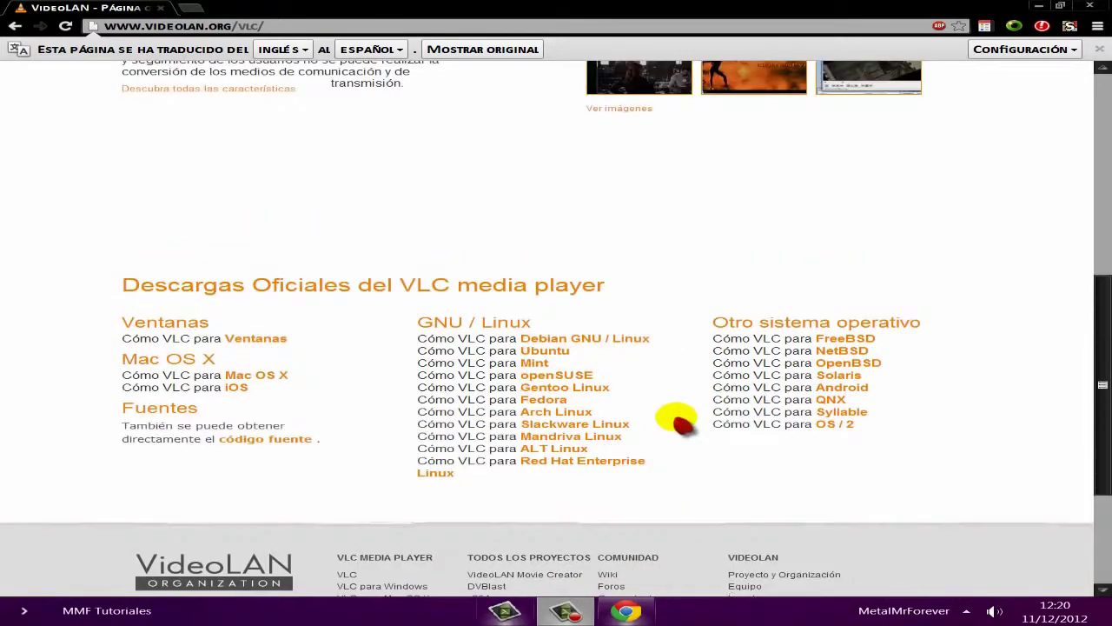
scroll(682, 423, "up", 6)
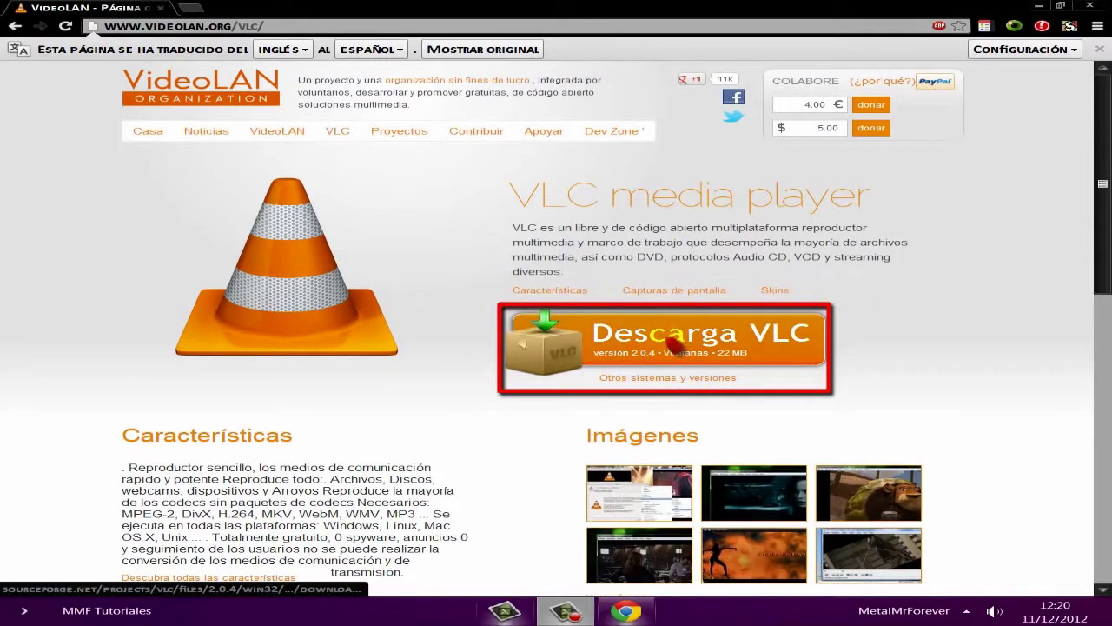
left_click(676, 342)
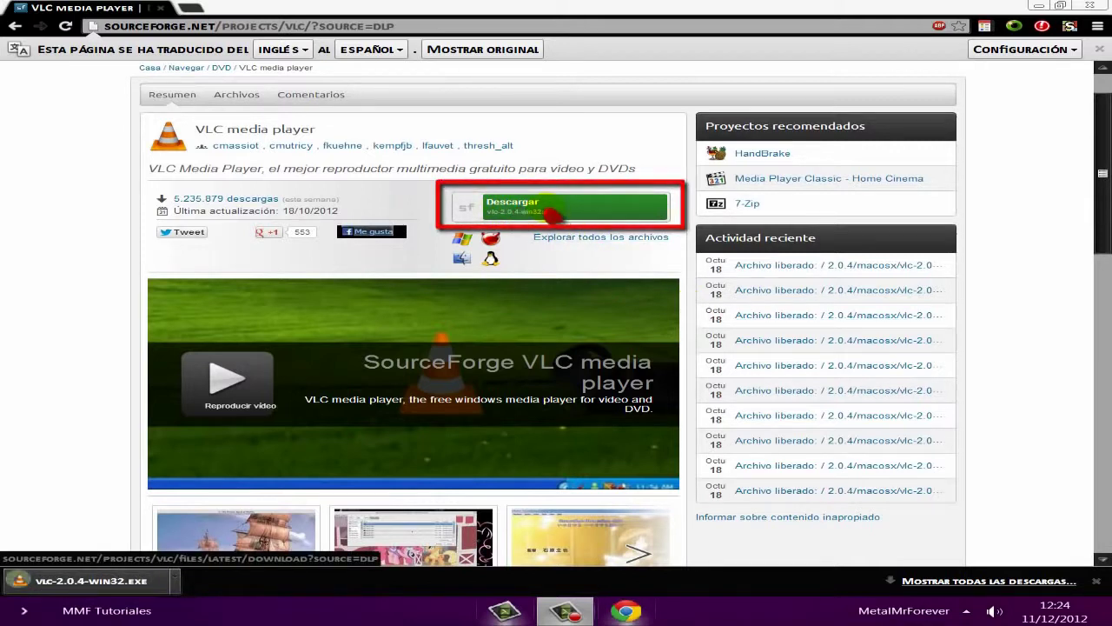
Show the downloaded vlc-2.0.4-win32.exe in its folder and run it as administrator, allowing it to make changes to the computer
left_click(174, 579)
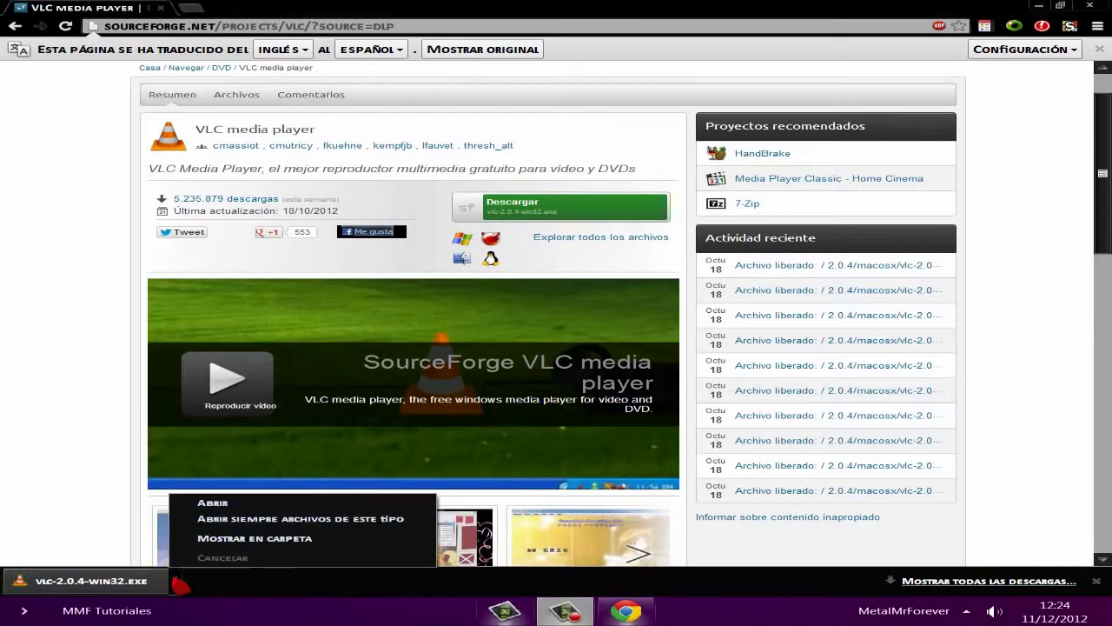
left_click(228, 539)
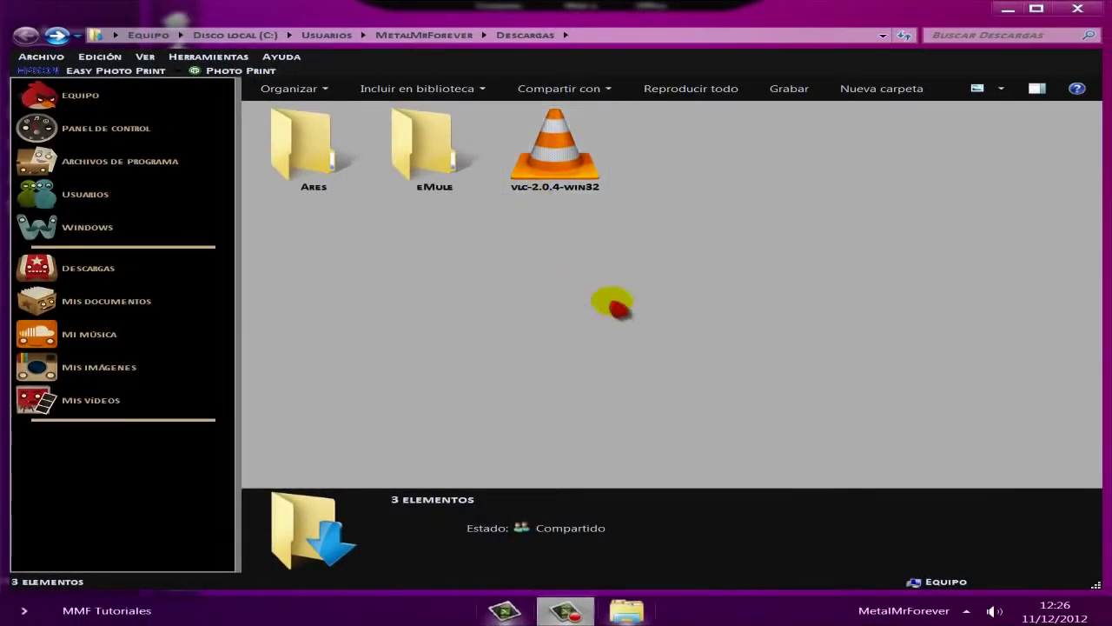
left_click(560, 152)
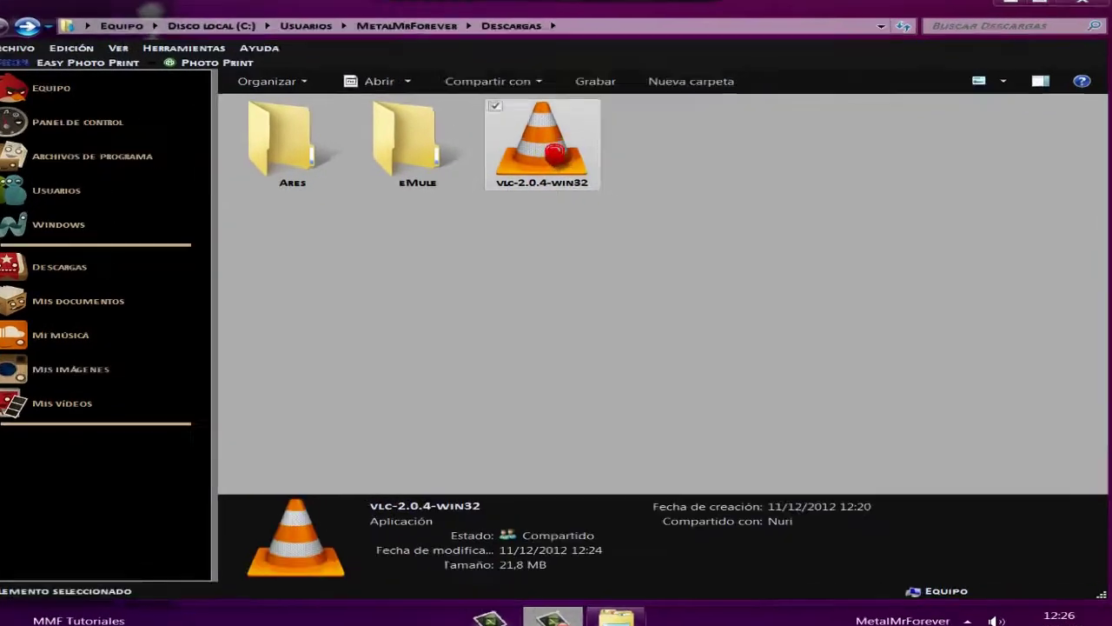
right_click(567, 156)
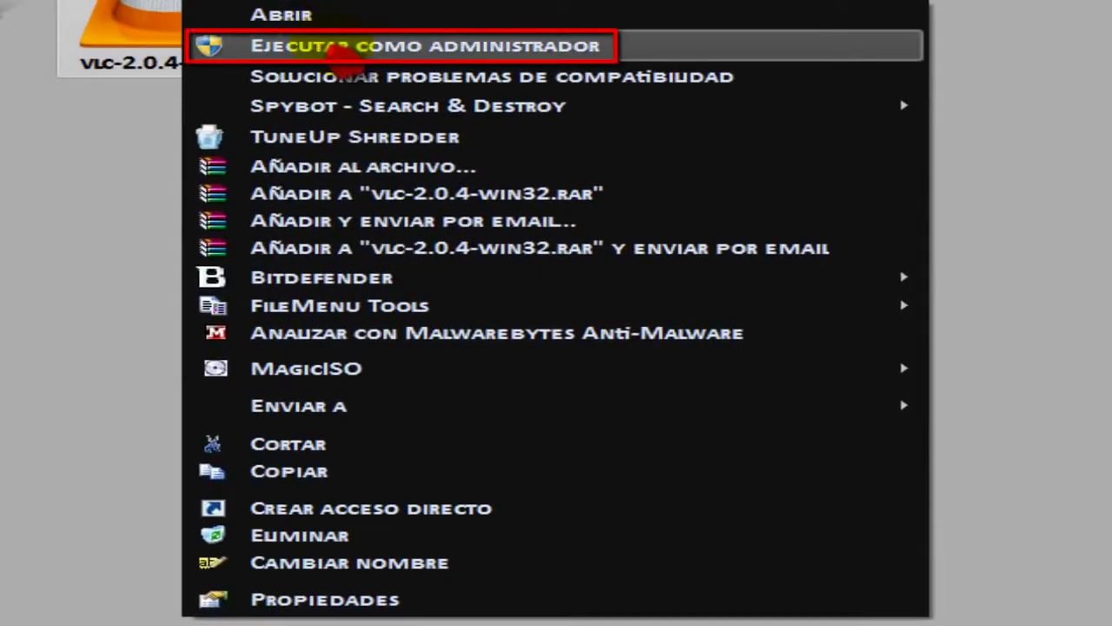
left_click(260, 45)
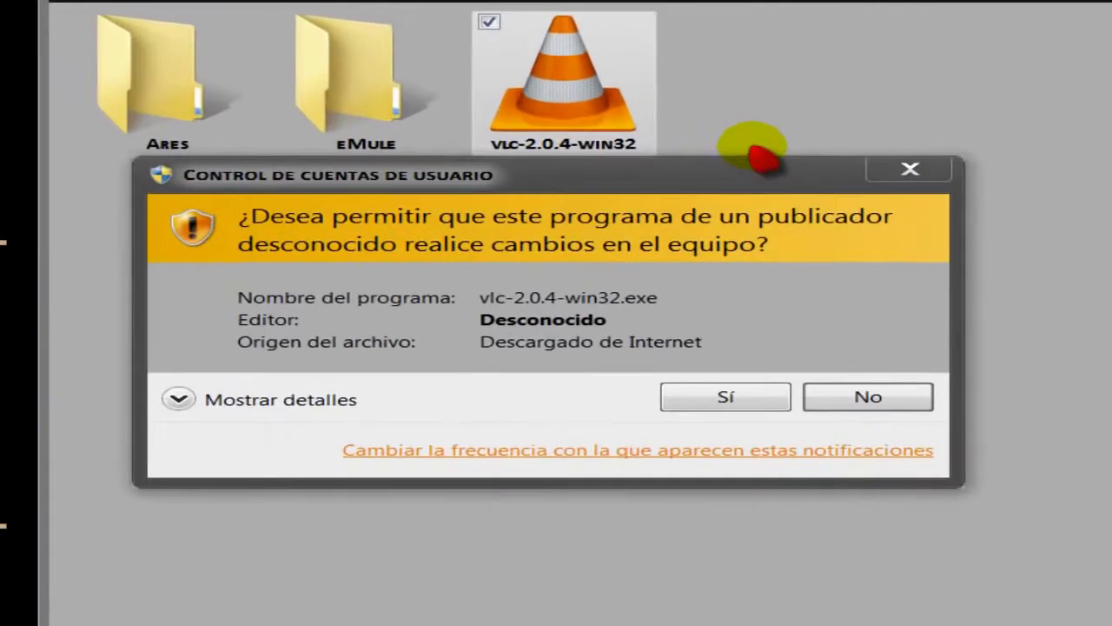
left_click(721, 401)
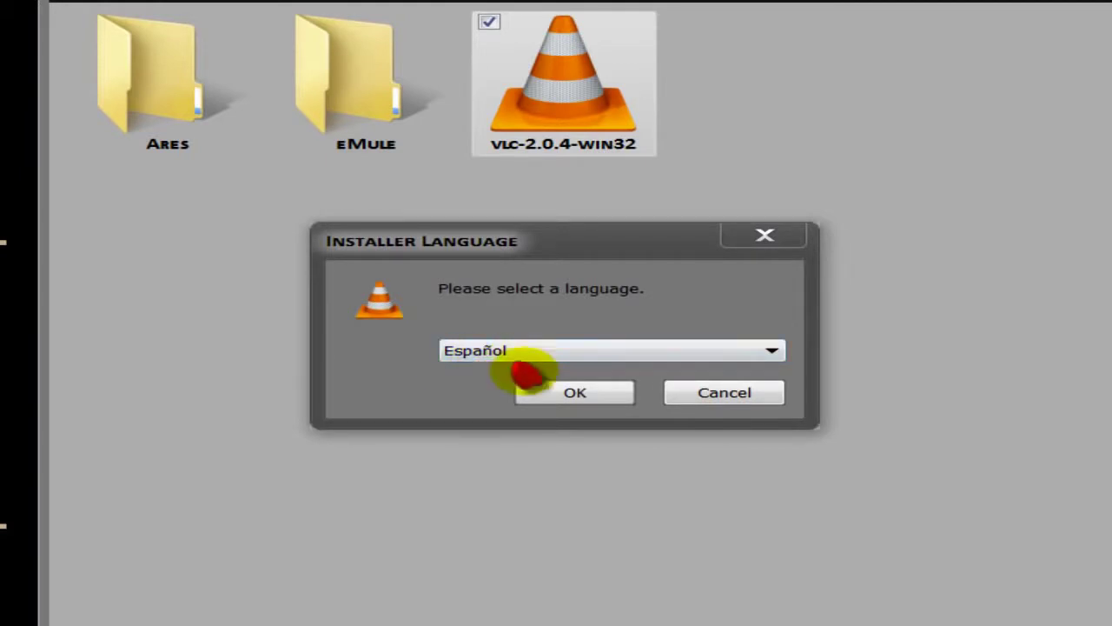
Accept Español as the installer language and proceed through the welcome page and the license agreement
left_click(569, 397)
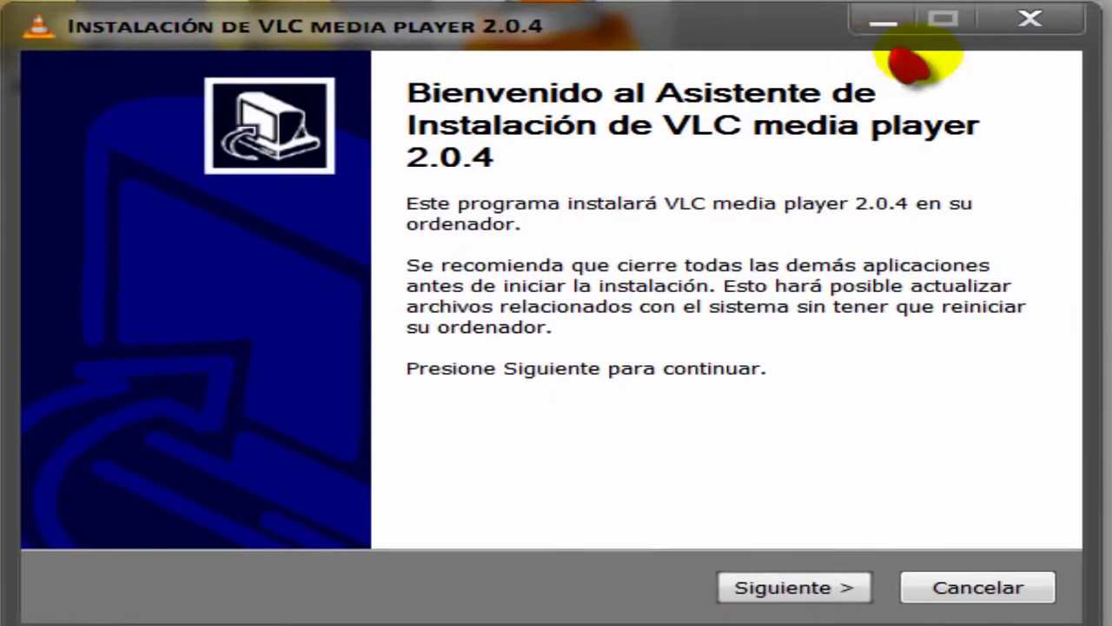
left_click(792, 589)
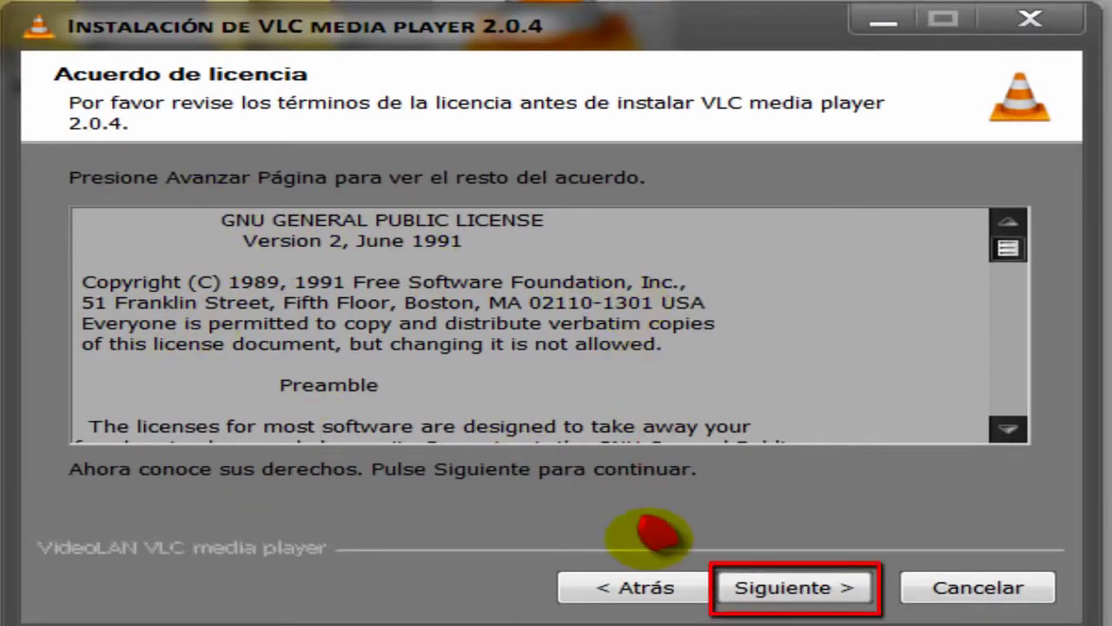
left_click(801, 594)
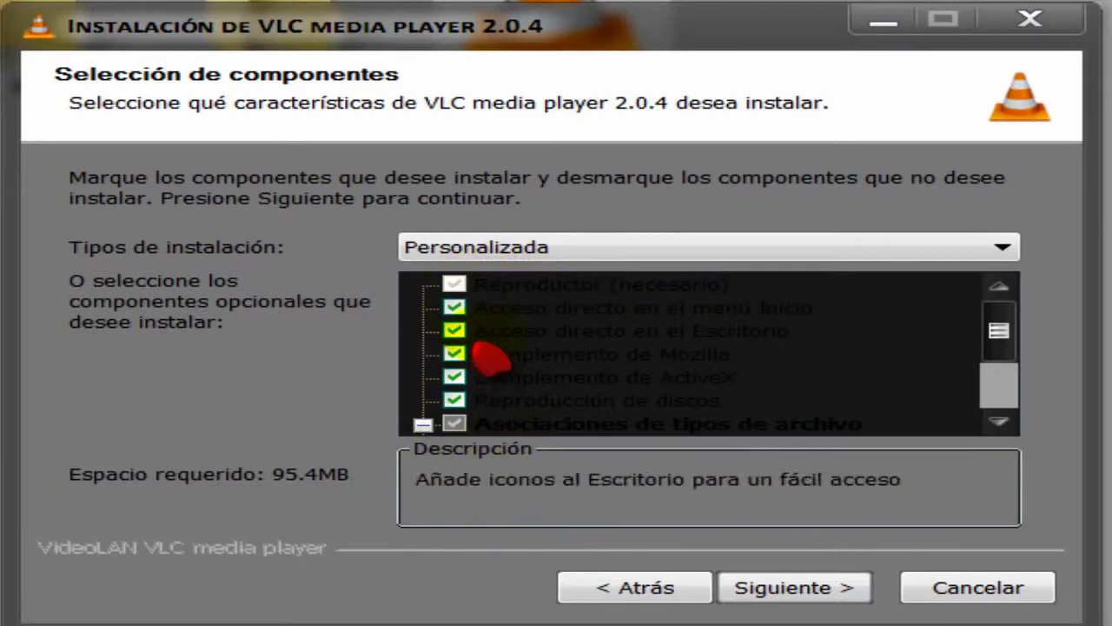
Keep the Personalizada components, install VLC in C:\Program Files (x86)\VideoLAN\VLC, and finish the wizard with Ejecutar VLC media player 2.0.4 enabled
left_click(776, 569)
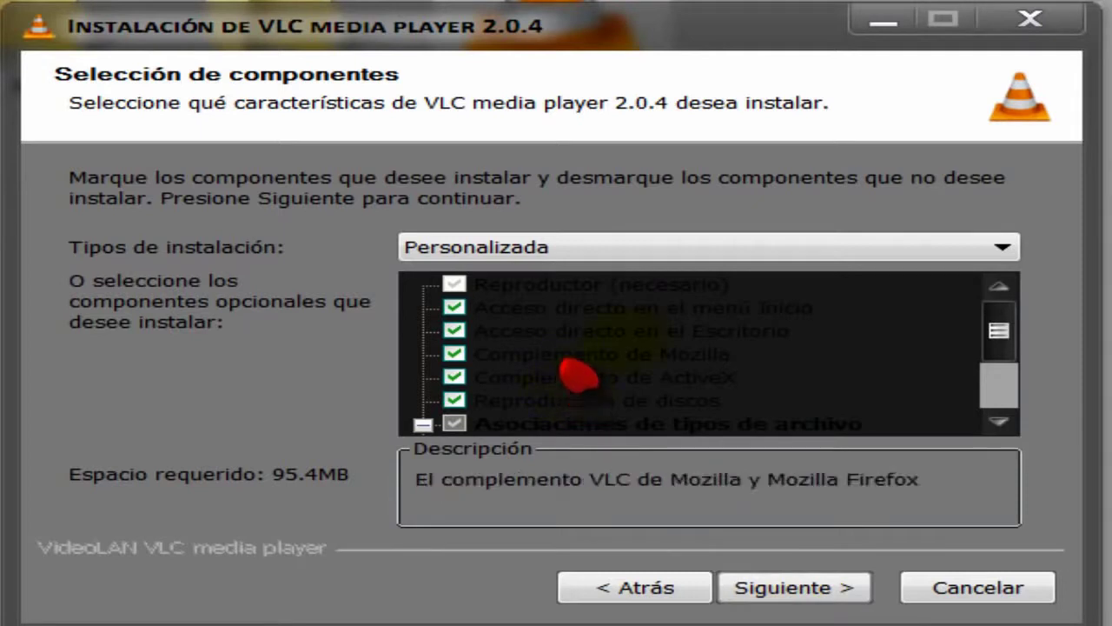
left_click(1012, 344)
mouse_move(999, 330)
left_mouse_down()
mouse_move(999, 375)
mouse_move(1000, 330)
left_mouse_up()
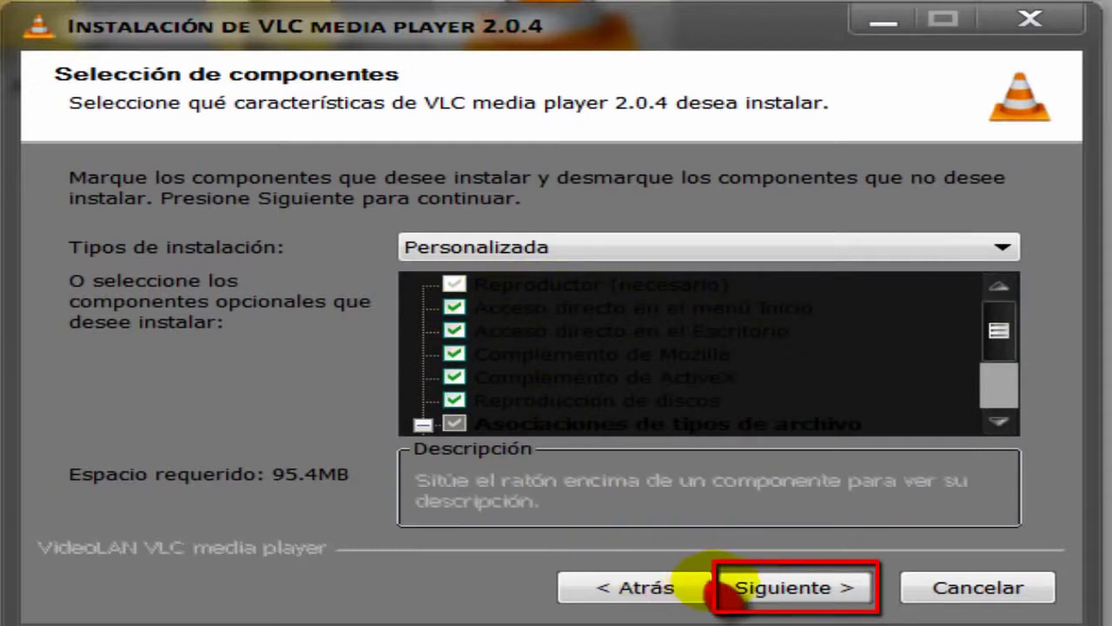
left_click(776, 598)
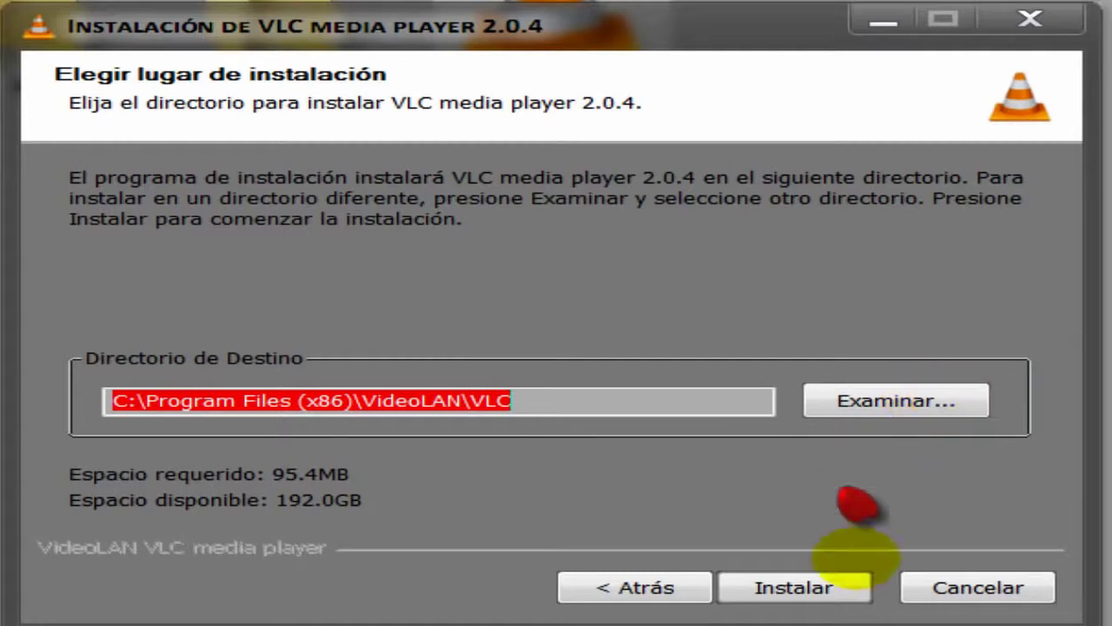
left_click(790, 586)
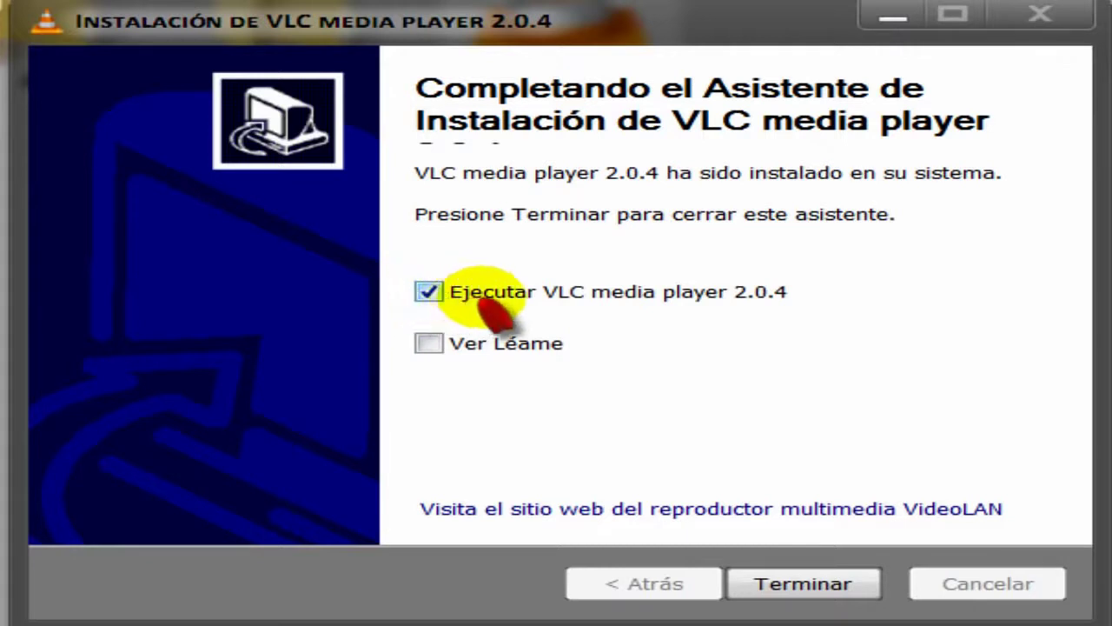
left_click(821, 589)
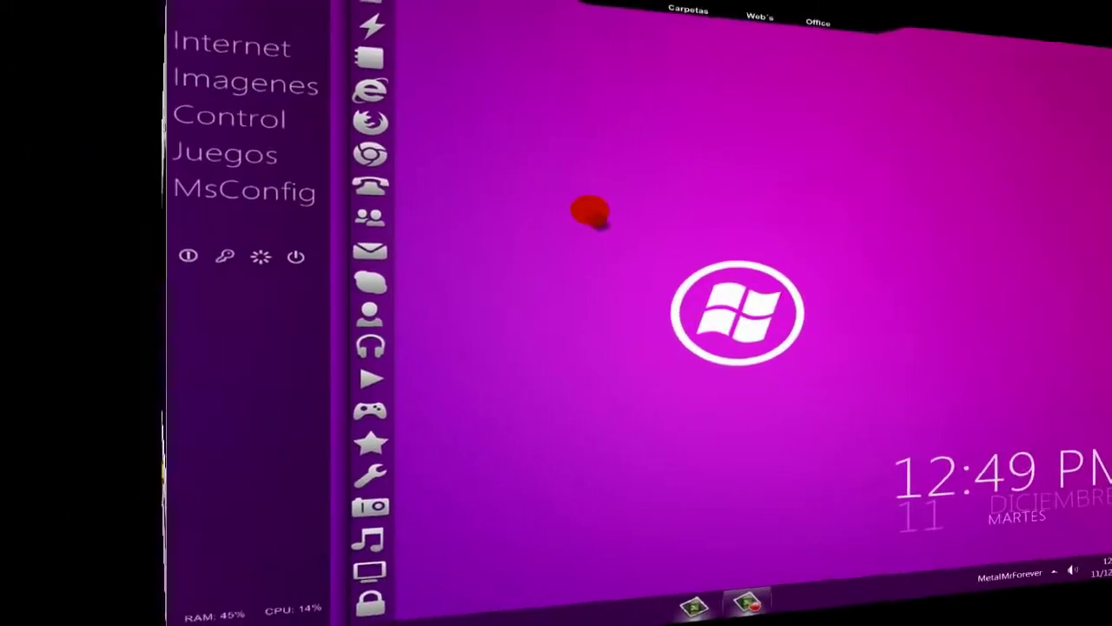
left_click_drag(392, 213, 708, 446)
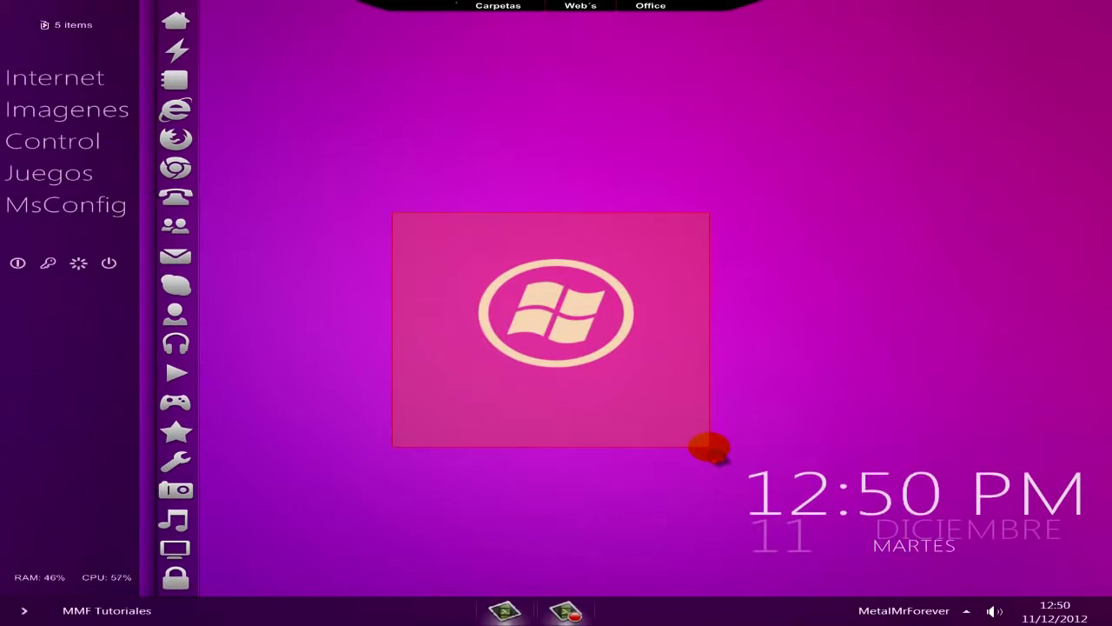
left_click_drag(708, 446, 710, 446)
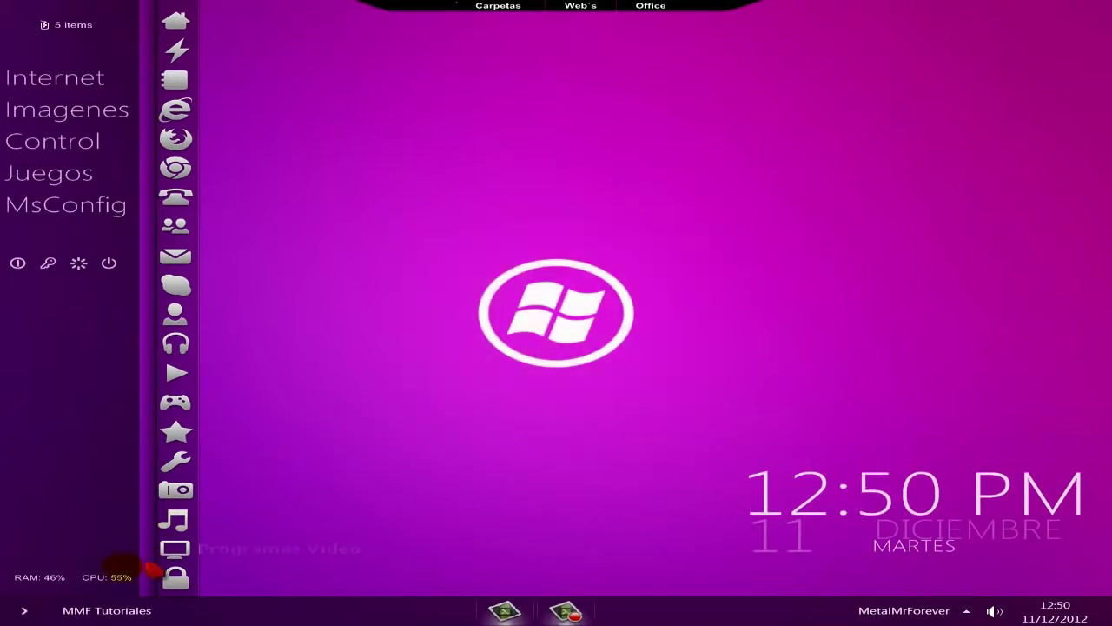
left_click(26, 612)
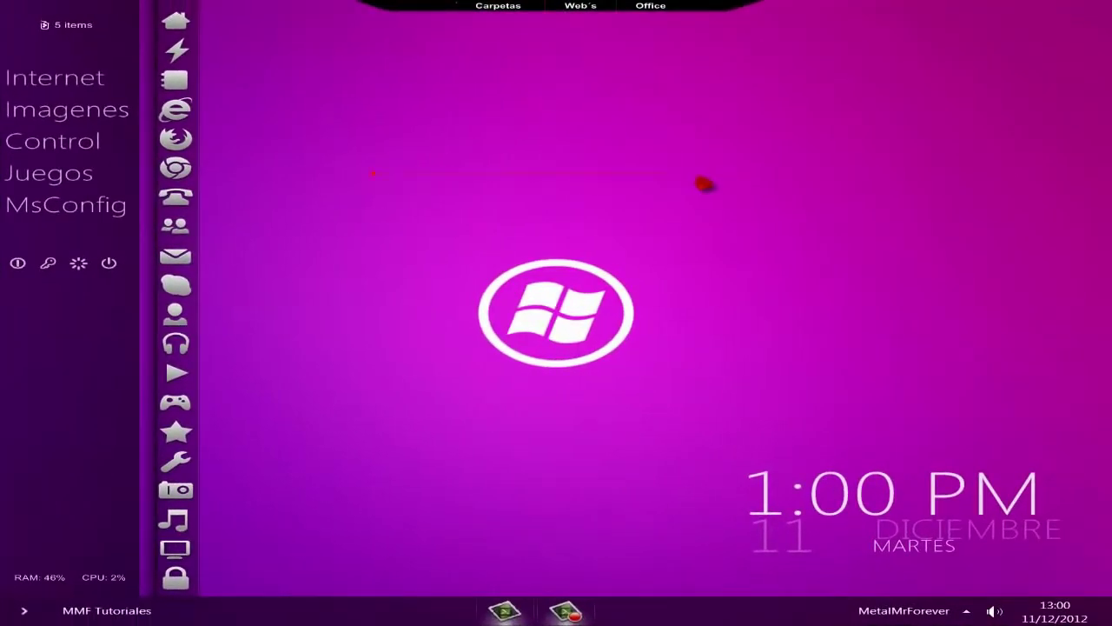
left_click_drag(703, 184, 750, 429)
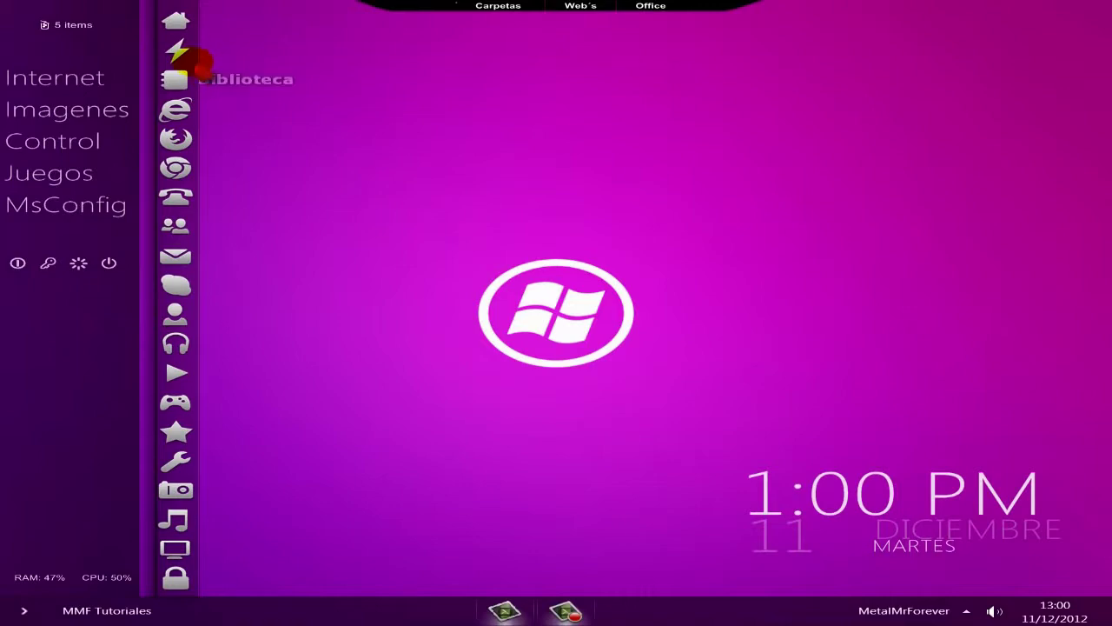
Open the Control Panel and go to Establecer programas predeterminados under Programas predeterminados
left_click(176, 50)
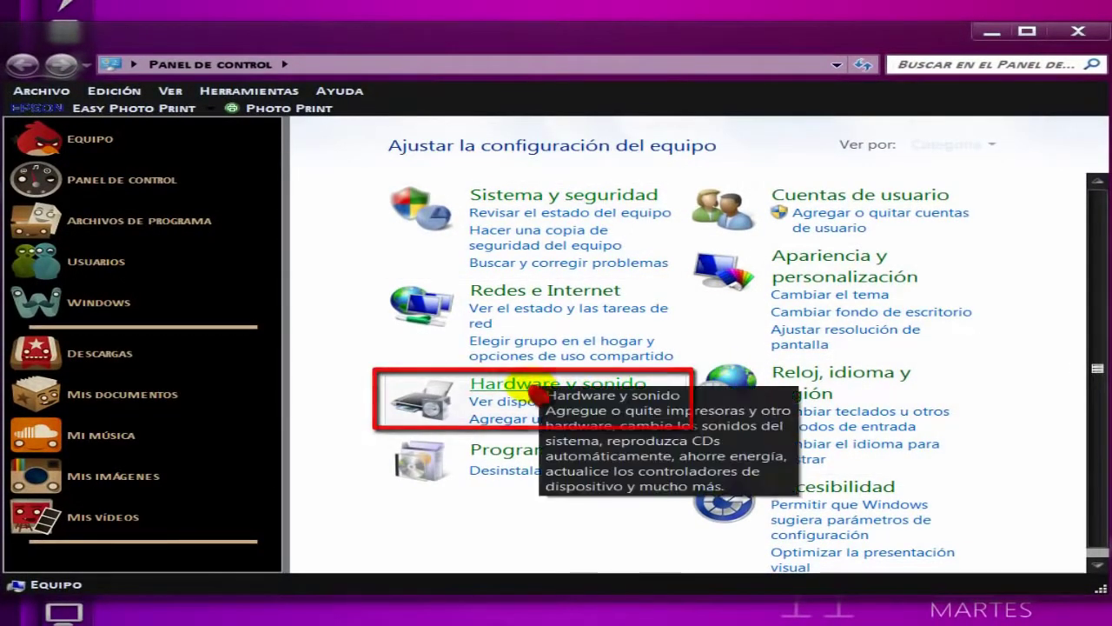
left_click(573, 389)
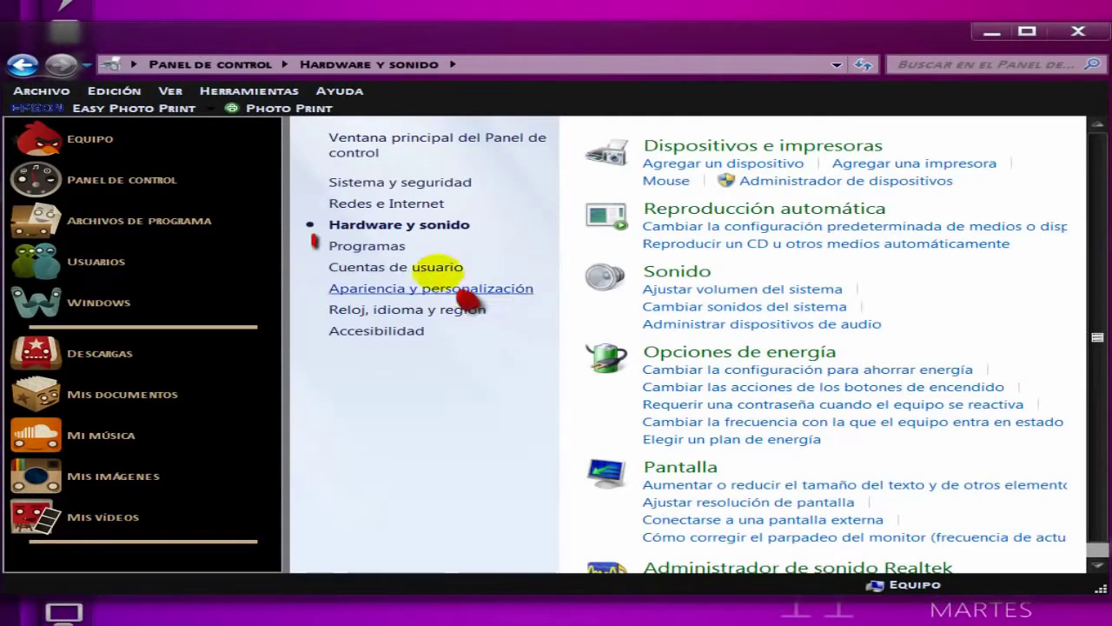
left_click(376, 249)
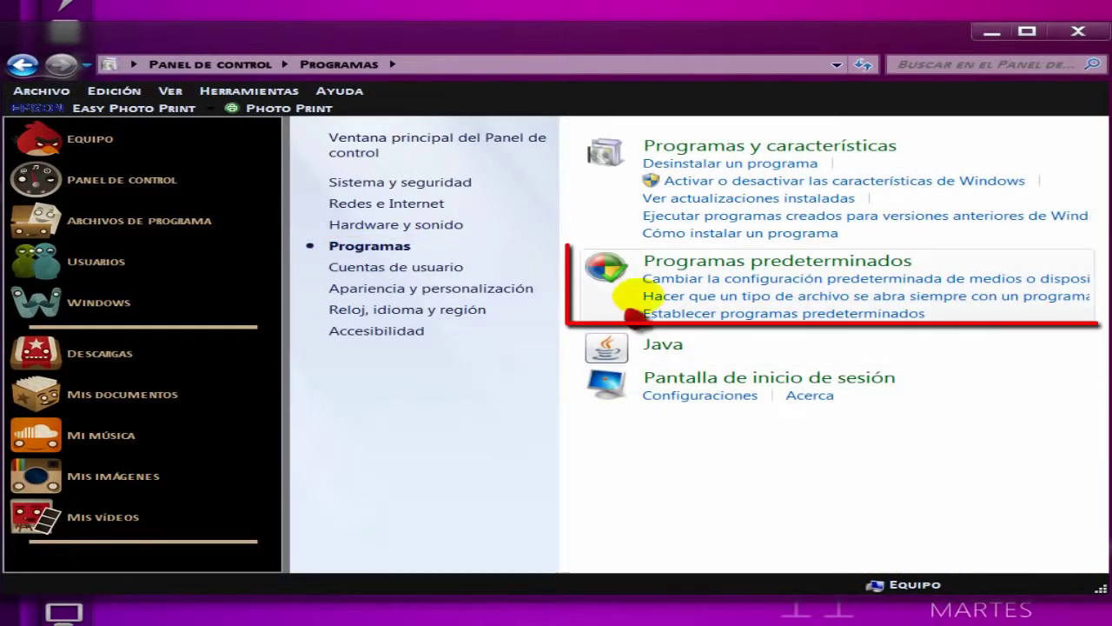
left_click(689, 271)
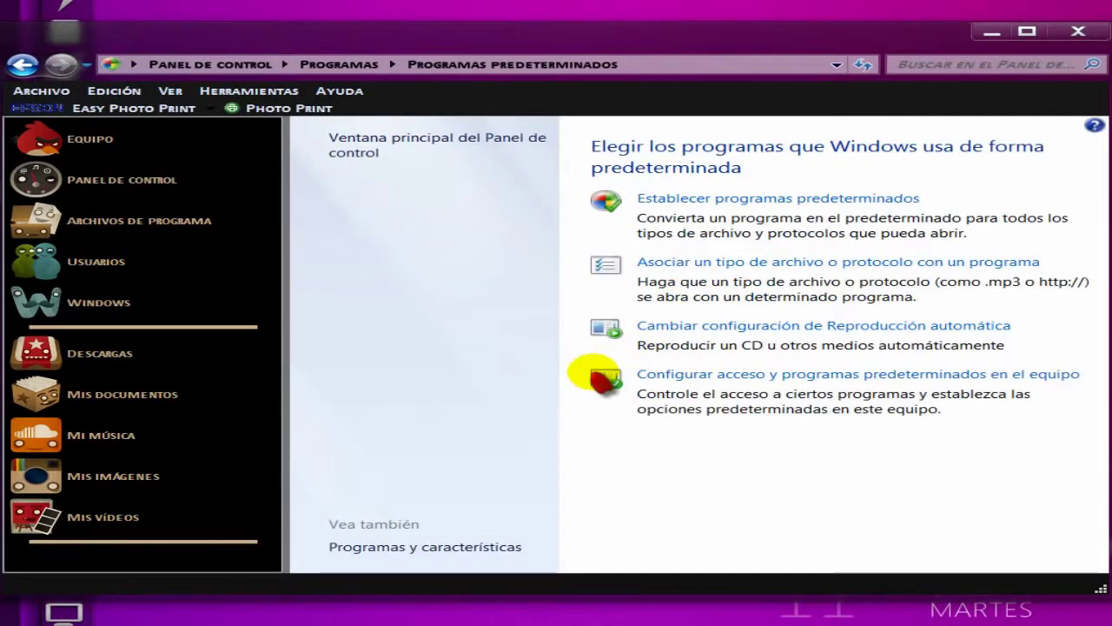
left_click(692, 201)
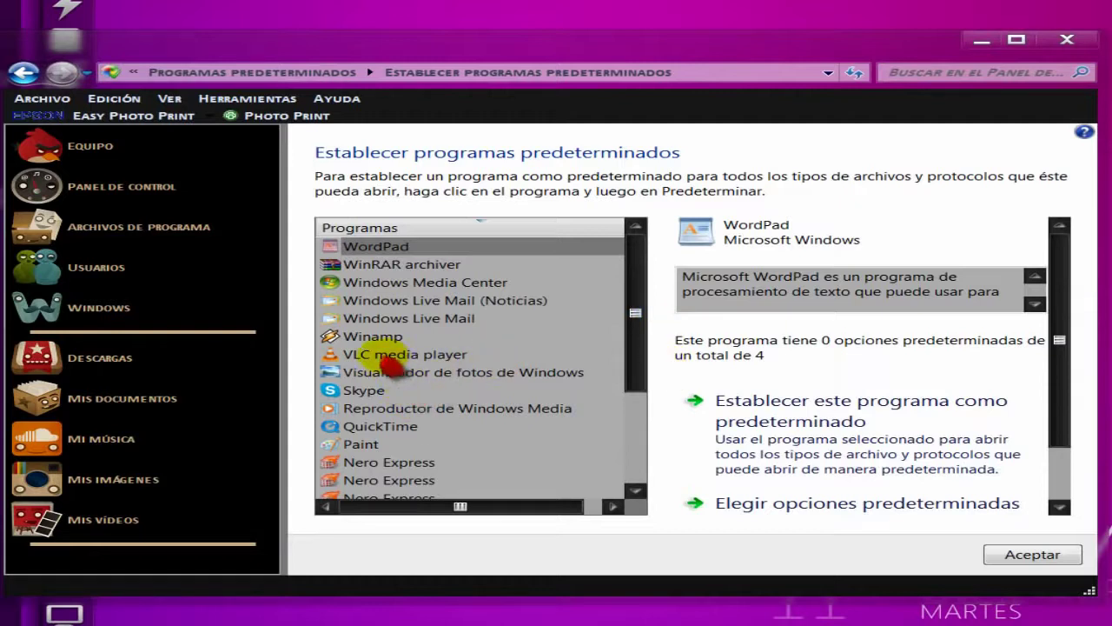
Open the file-type association settings for Reproductor de Windows Media from the list of default programs
left_click(375, 358)
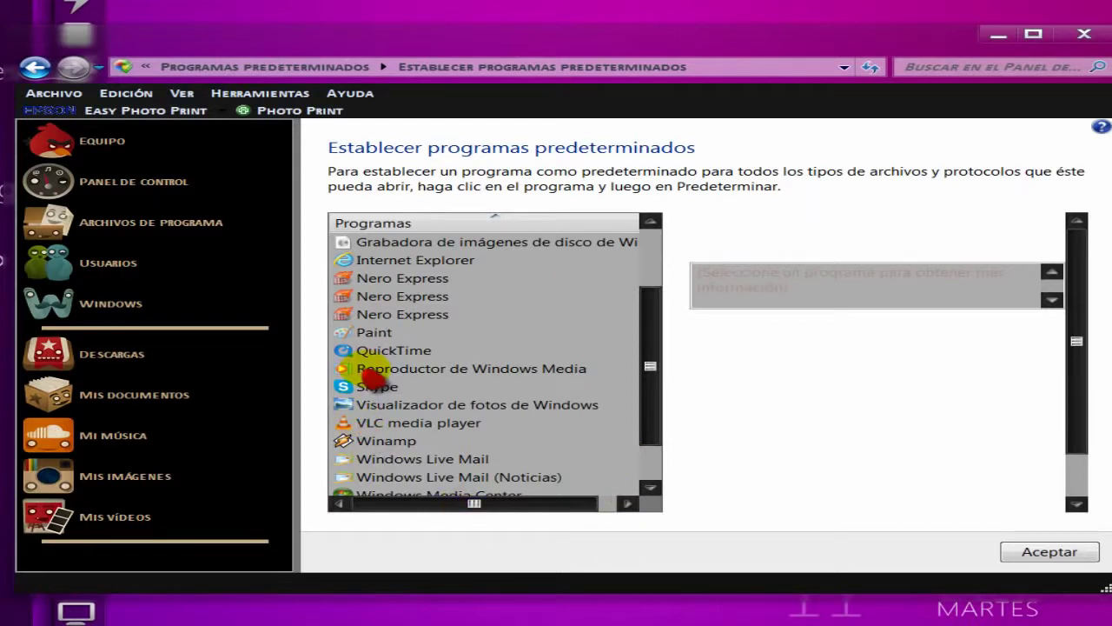
left_click(429, 374)
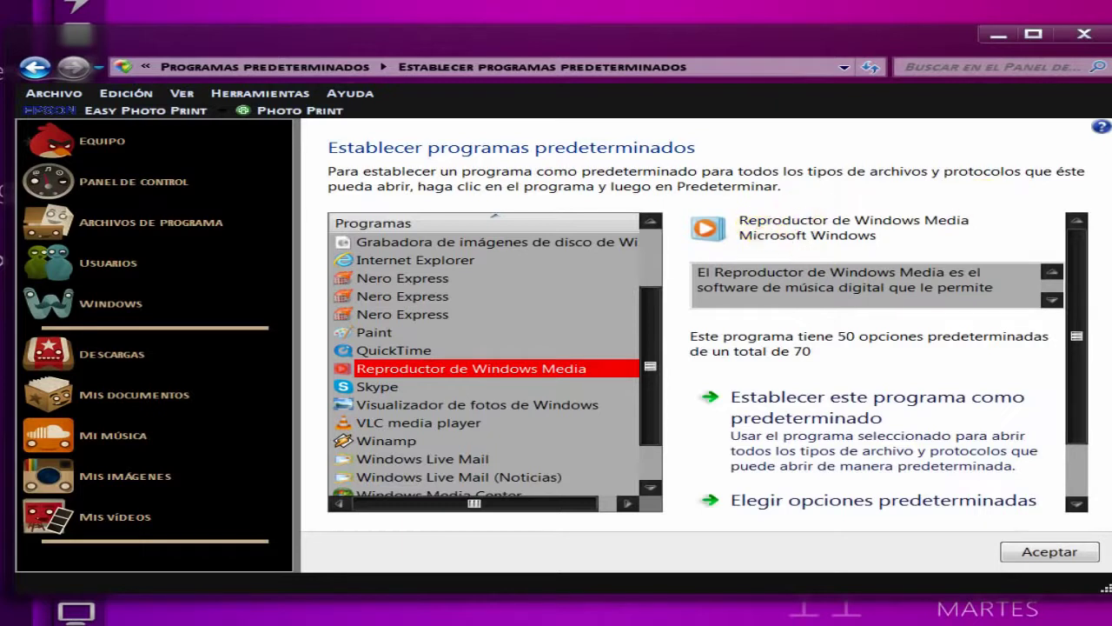
left_click(708, 411)
mouse_move(673, 368)
left_mouse_down()
mouse_move(678, 320)
mouse_move(1059, 348)
mouse_move(702, 335)
left_mouse_up()
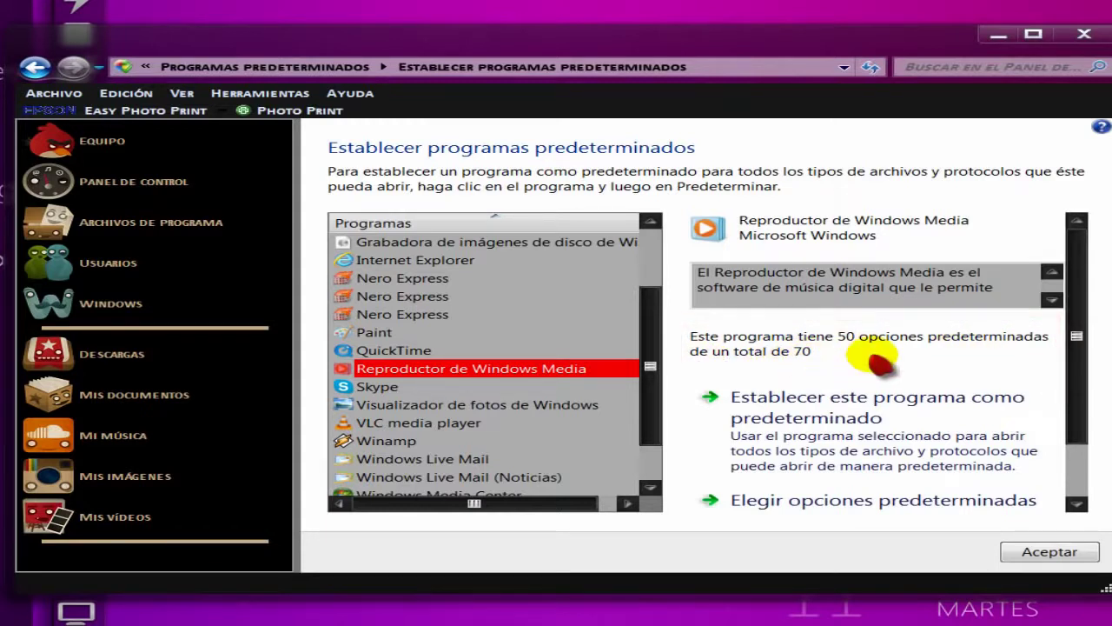
scroll(888, 363, "down", 1)
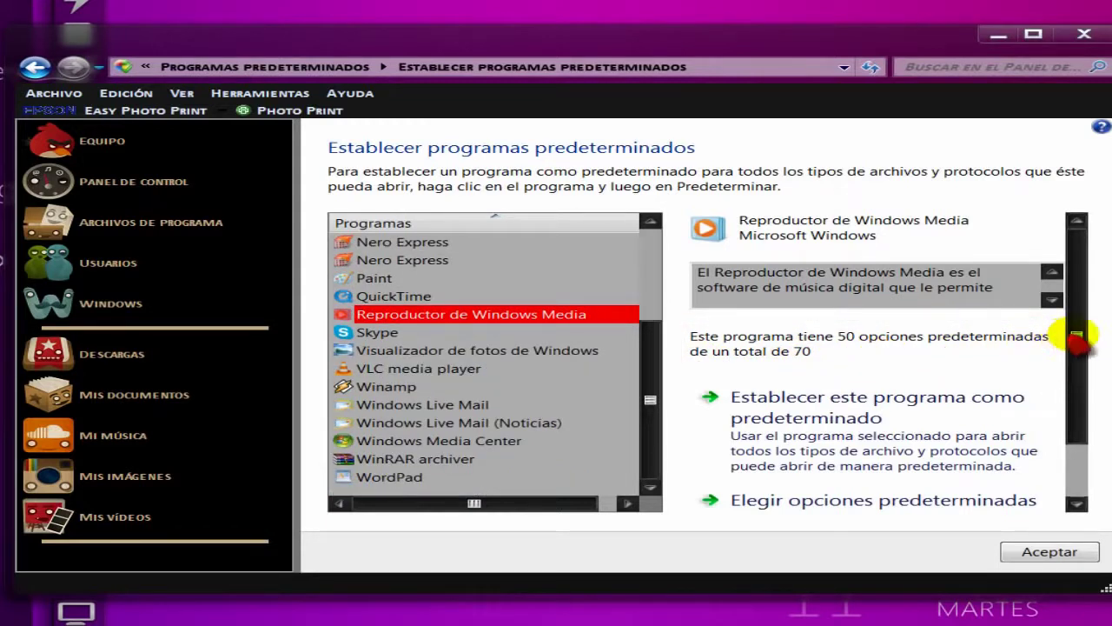
left_click_drag(1077, 340, 1075, 392)
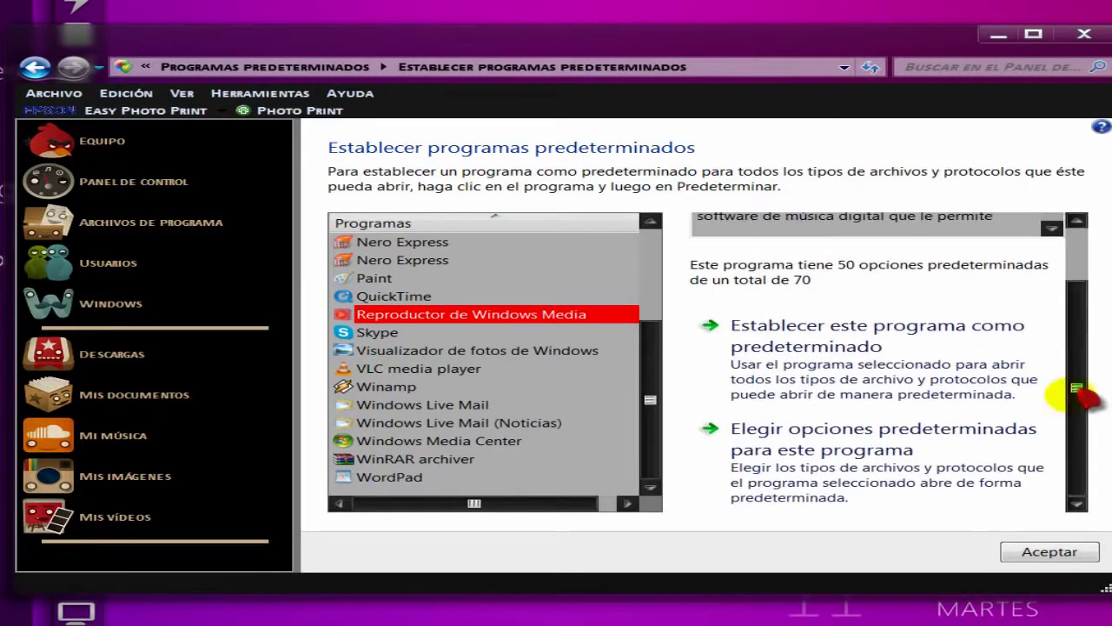
left_click(843, 445)
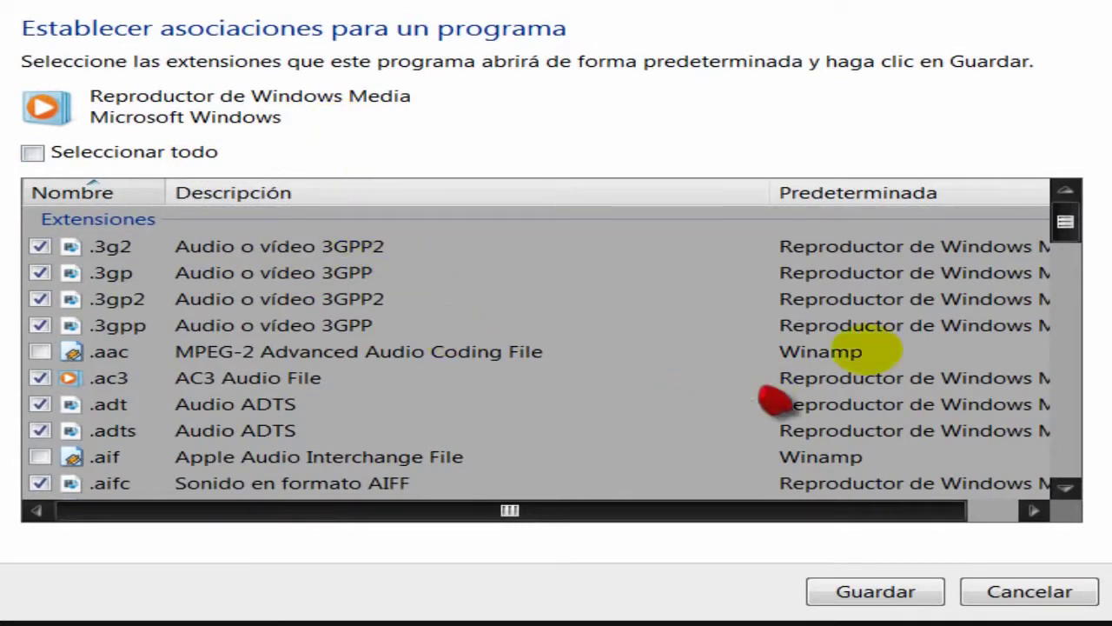
Open the file-type association settings for VLC media player from the default programs list and review its extensions
left_click_drag(1065, 222, 1065, 233)
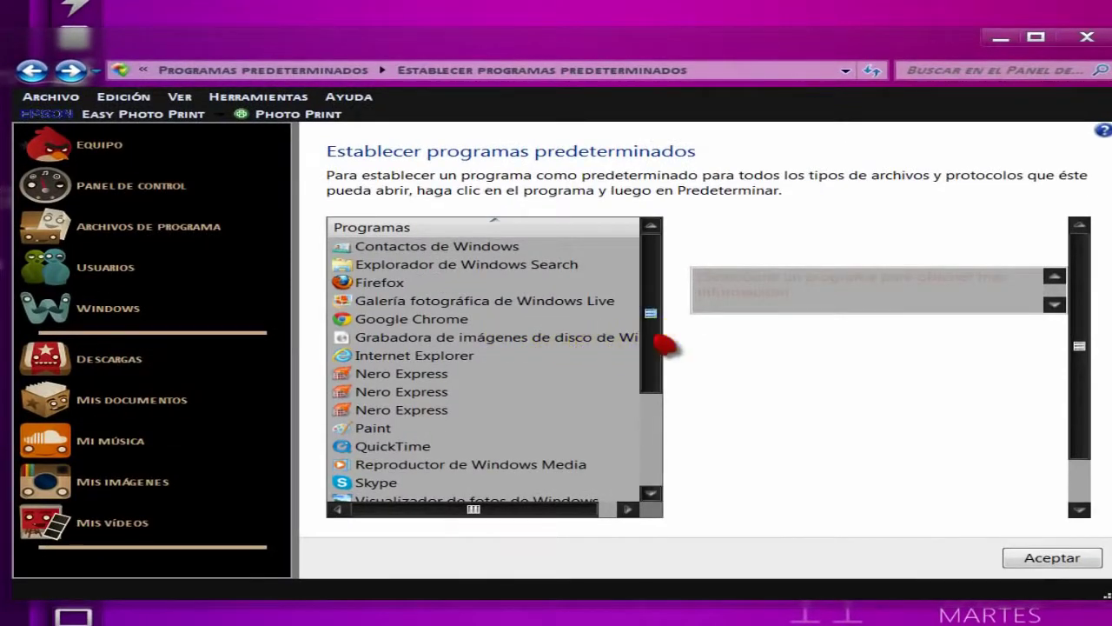
left_click_drag(658, 339, 665, 378)
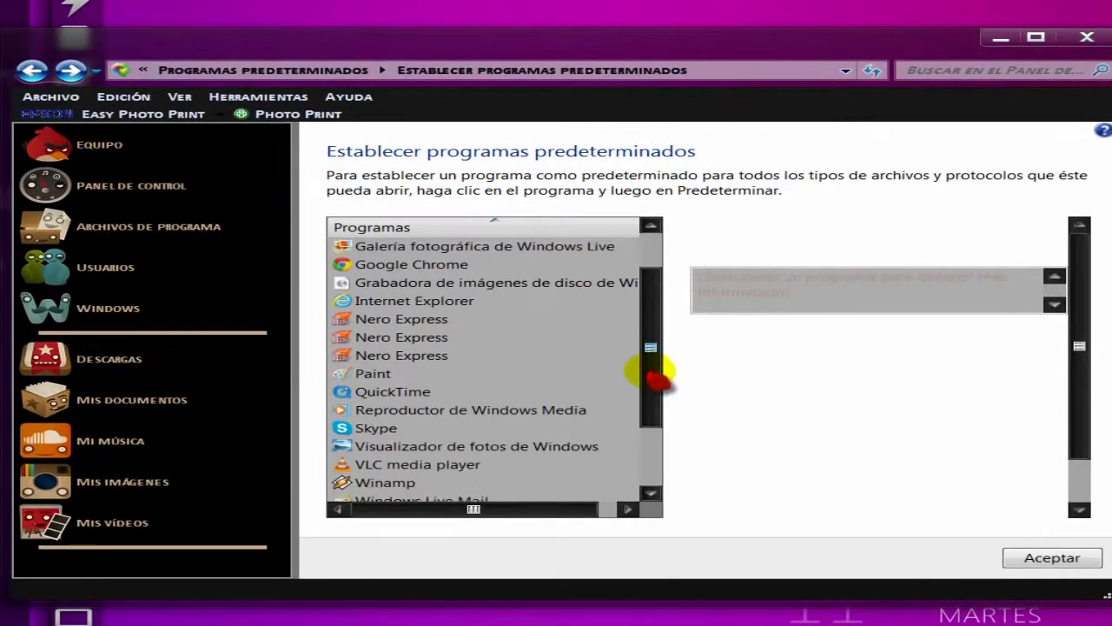
left_click(387, 469)
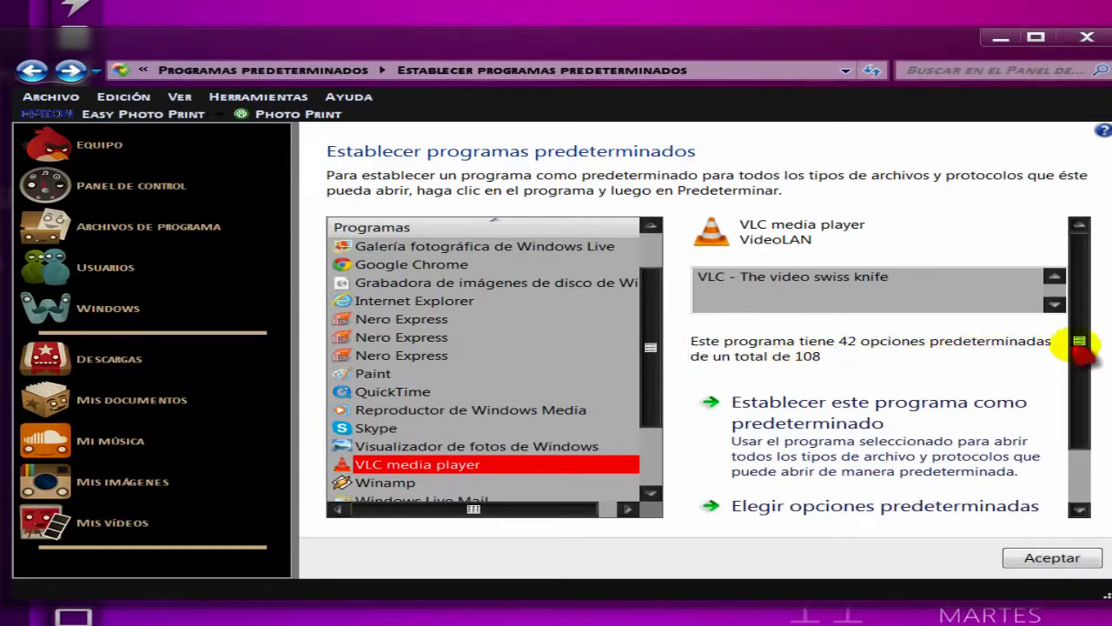
left_click_drag(1079, 340, 1081, 381)
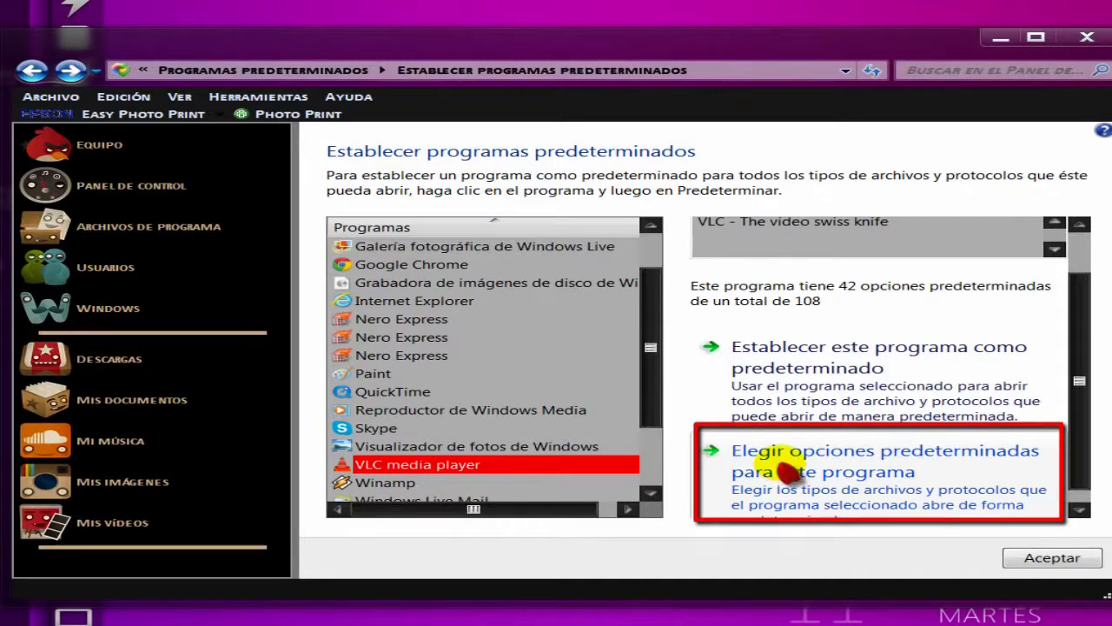
left_click(789, 469)
left_click_drag(1082, 315, 1083, 329)
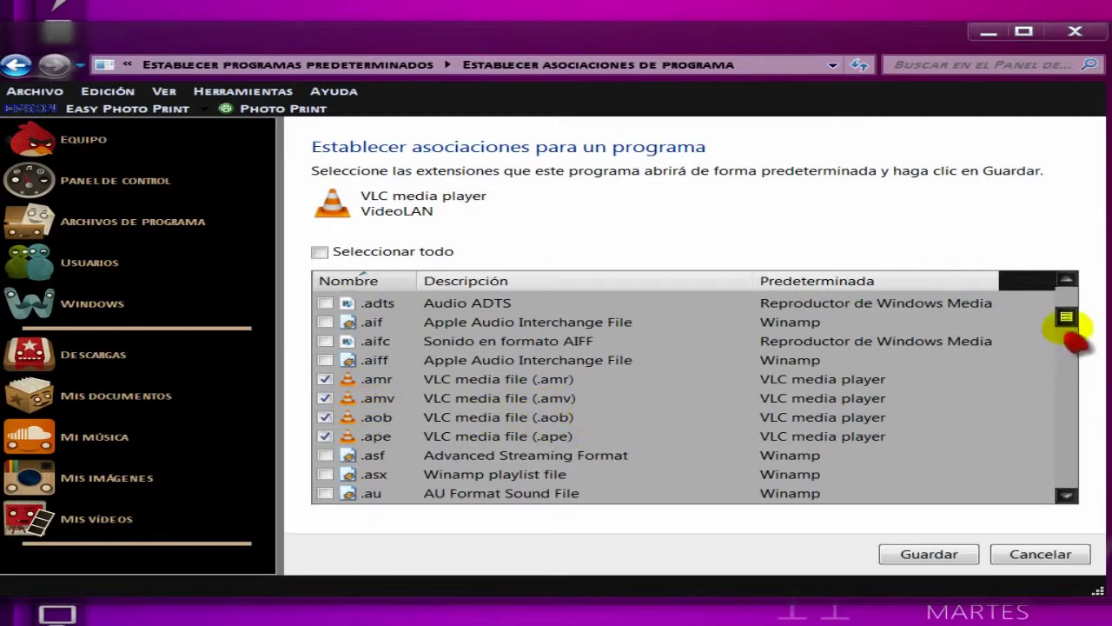
left_click_drag(1066, 318, 1074, 361)
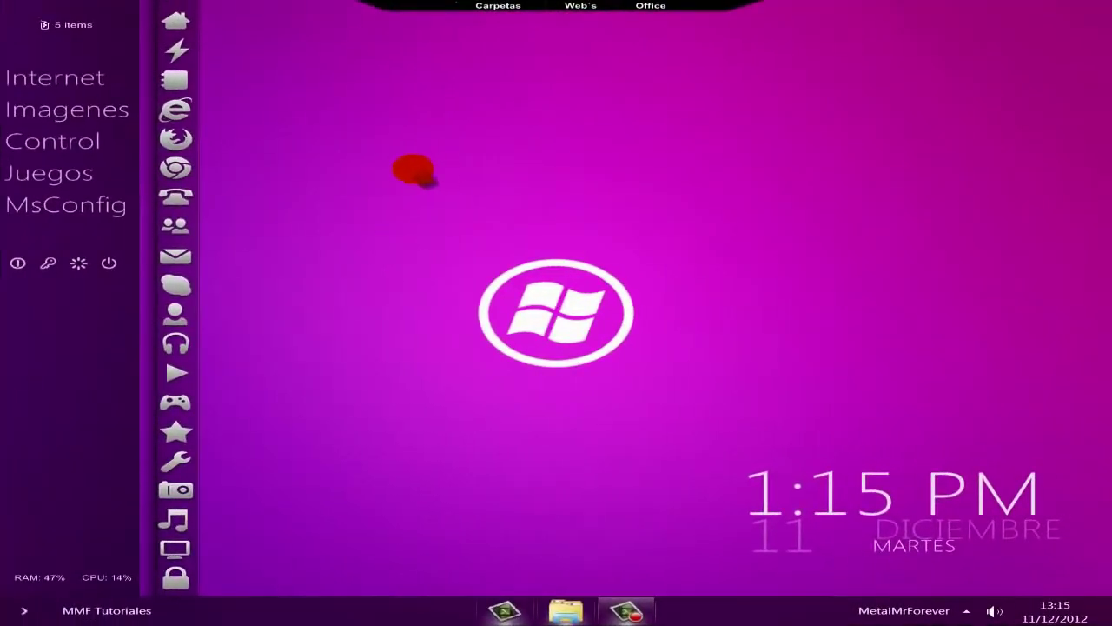
Open the Cursor FX; descarga y opciones MP4 video with VLC media player, set as the program always used for this file type
left_click_drag(414, 172, 728, 462)
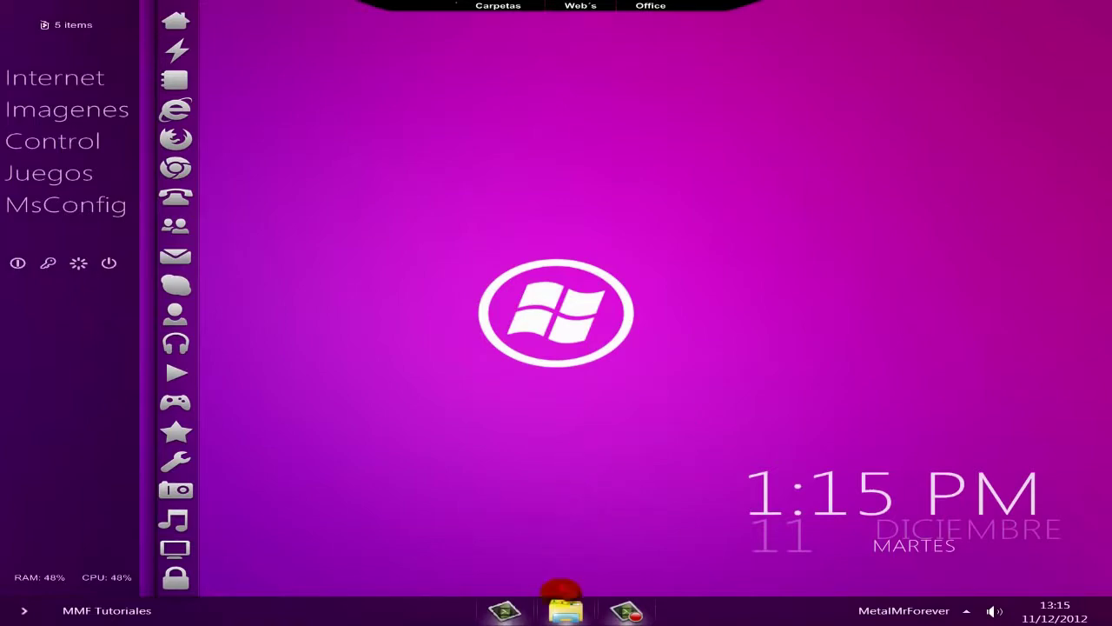
left_click(566, 611)
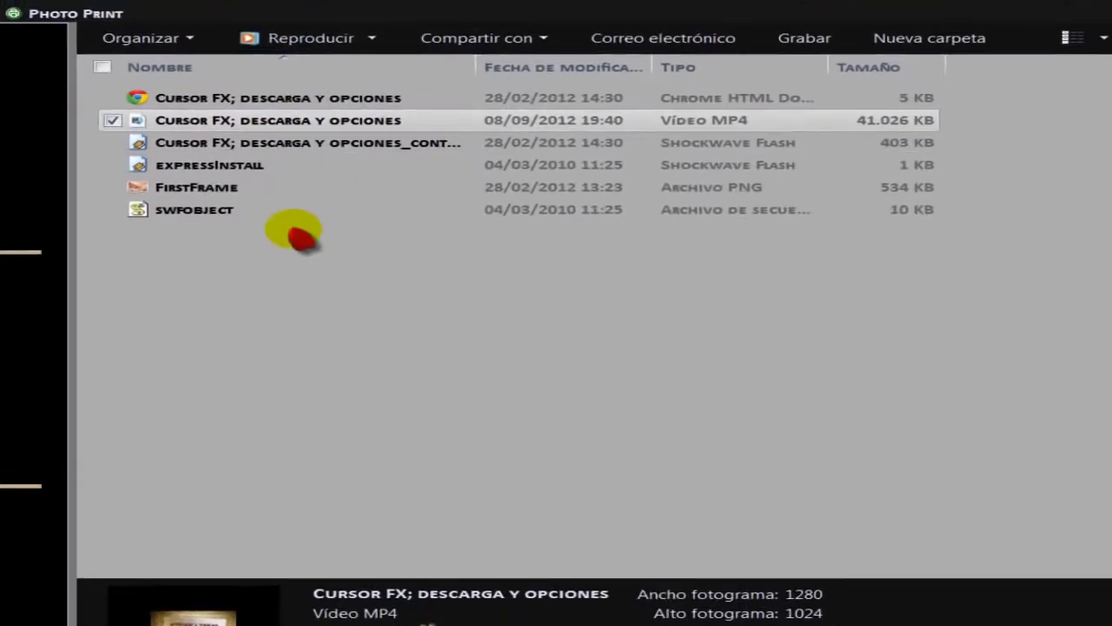
mouse_move(184, 125)
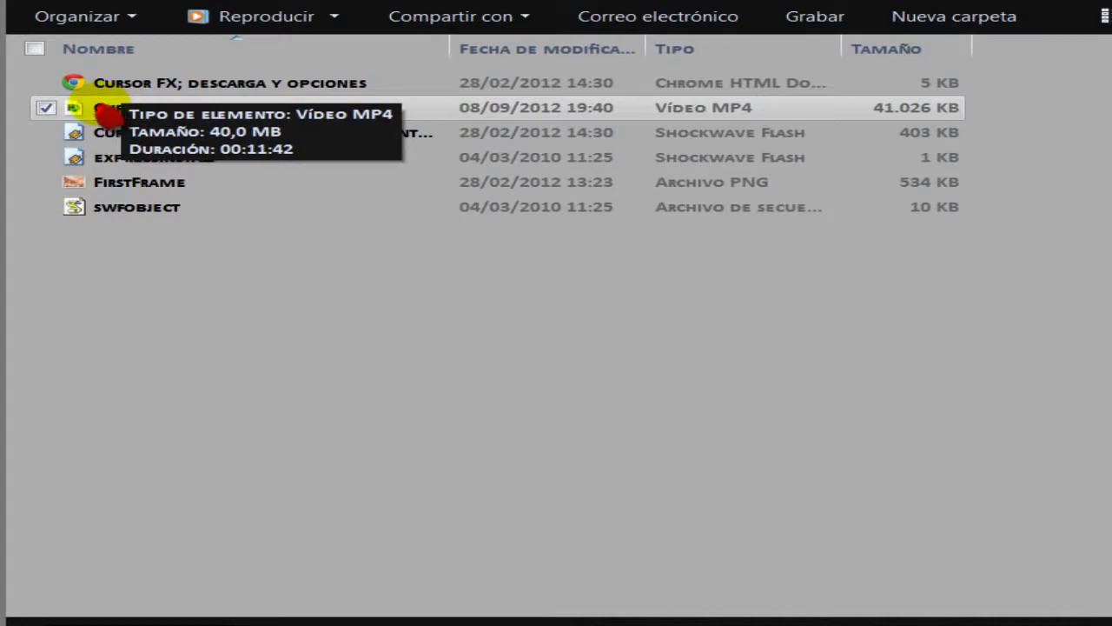
right_click(106, 118)
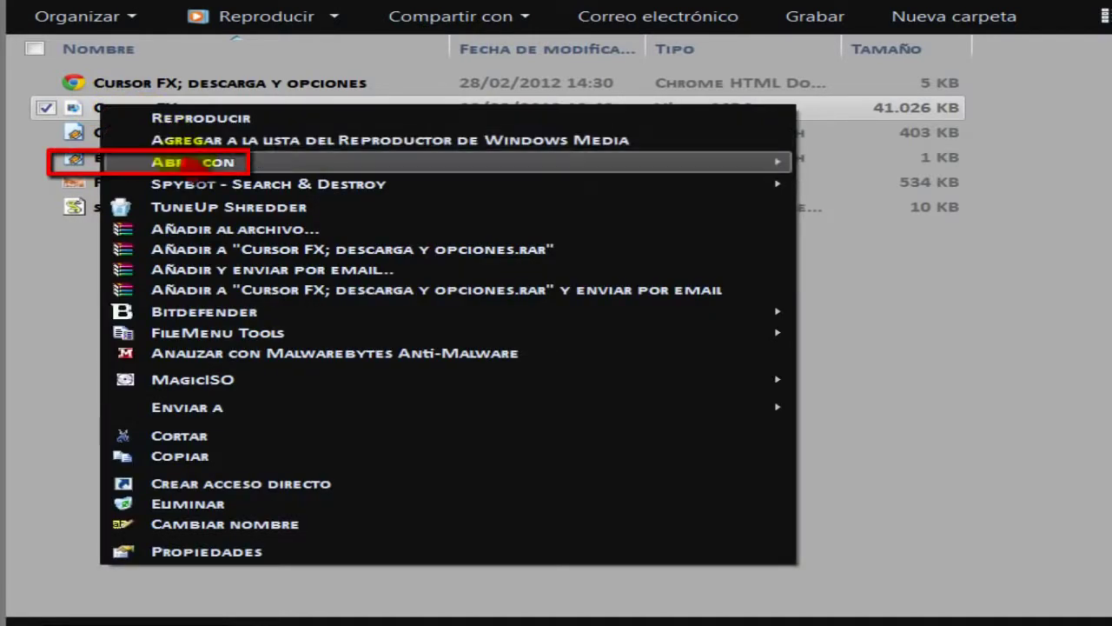
left_click(195, 162)
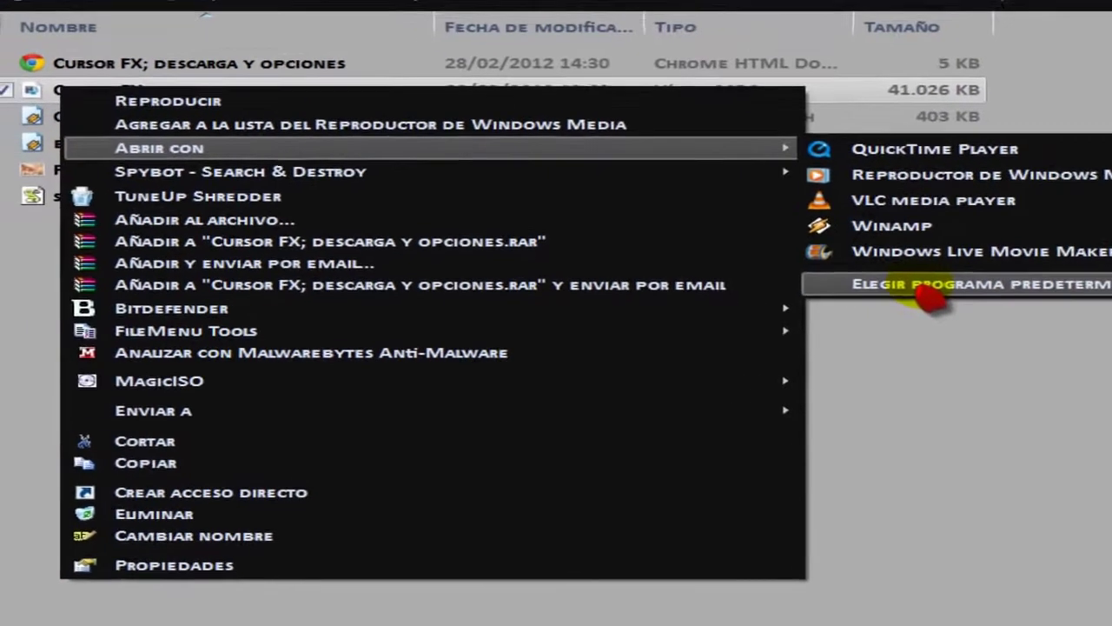
left_click(811, 290)
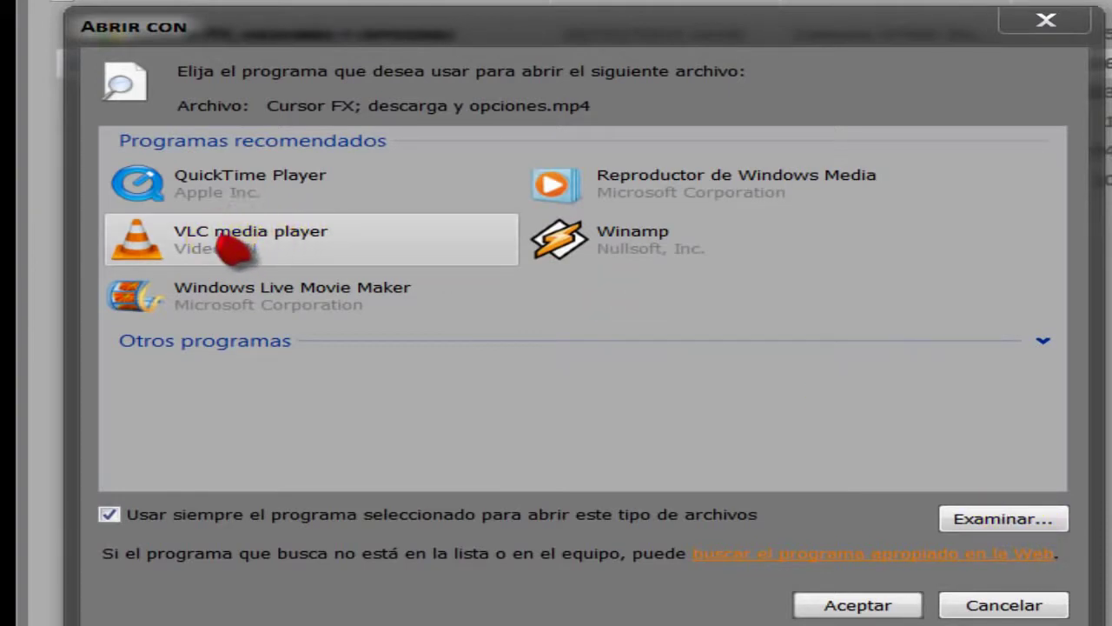
left_click(231, 249)
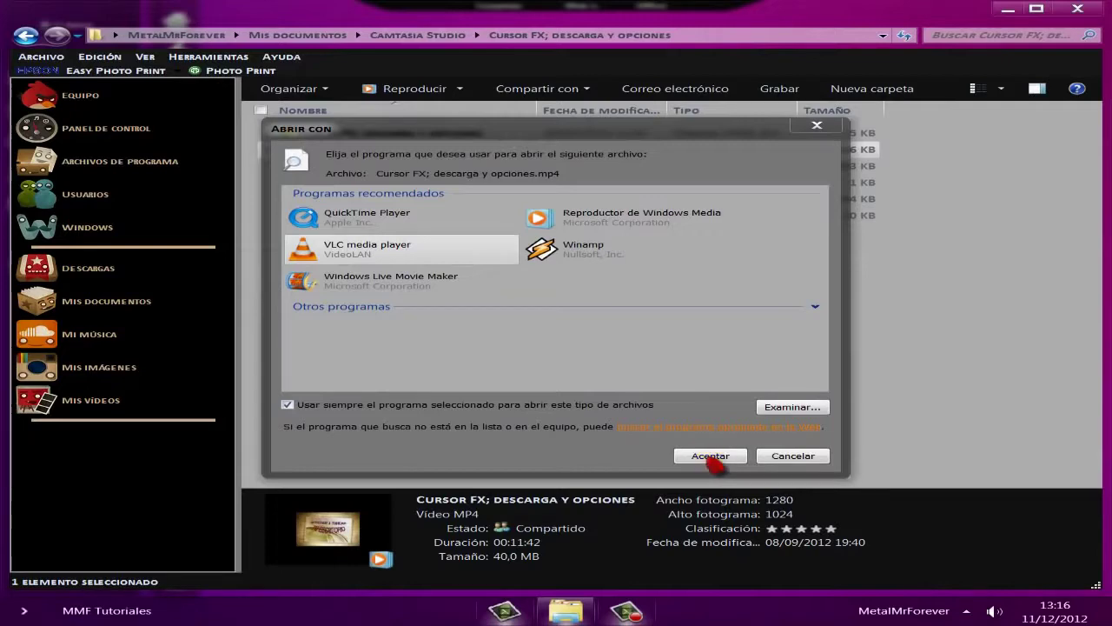
left_click(711, 458)
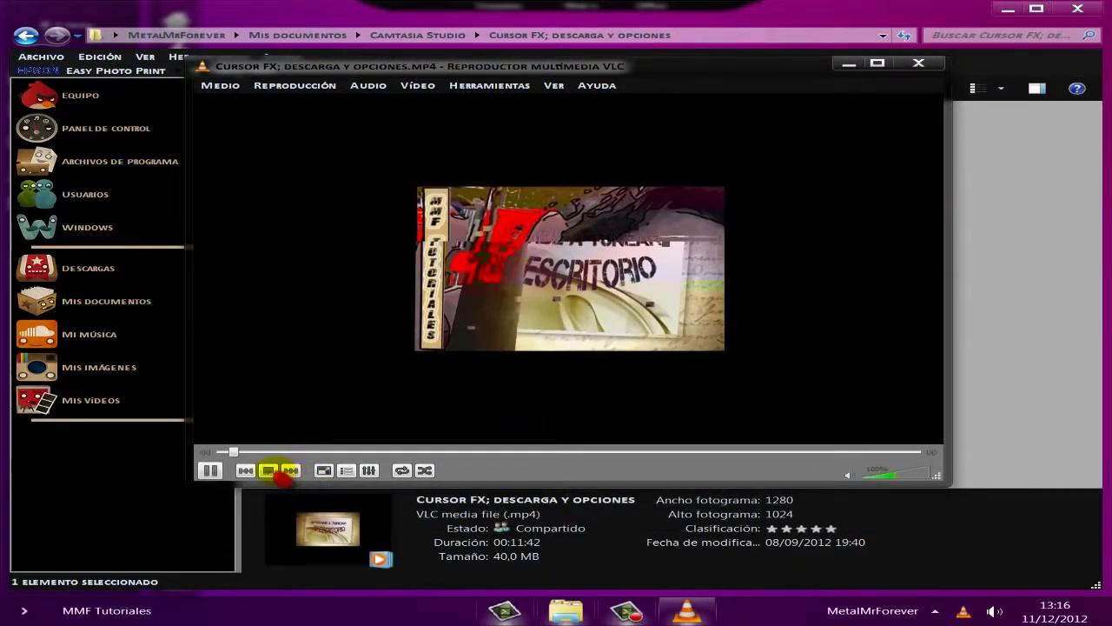
Stop the video playback and close VLC media player
left_click(268, 470)
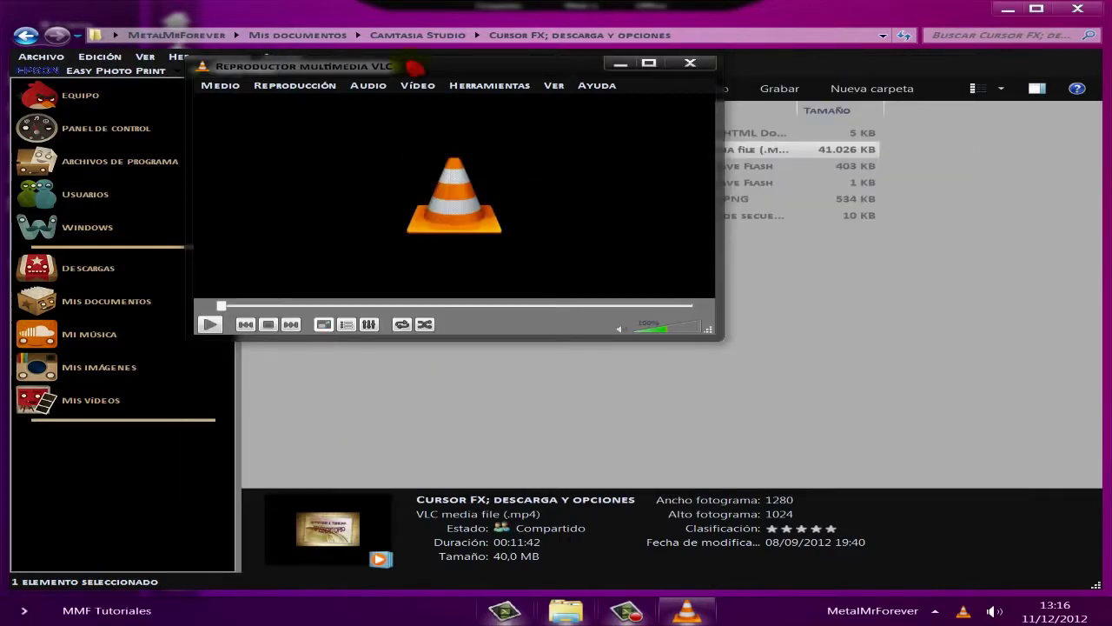
left_click_drag(442, 69, 507, 243)
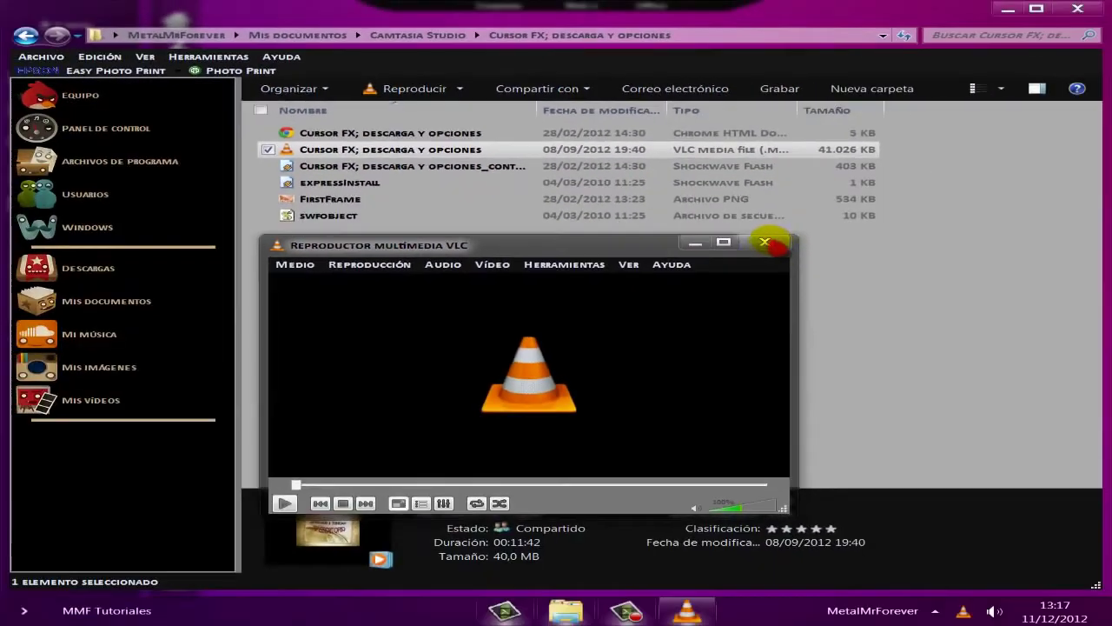
left_click(776, 243)
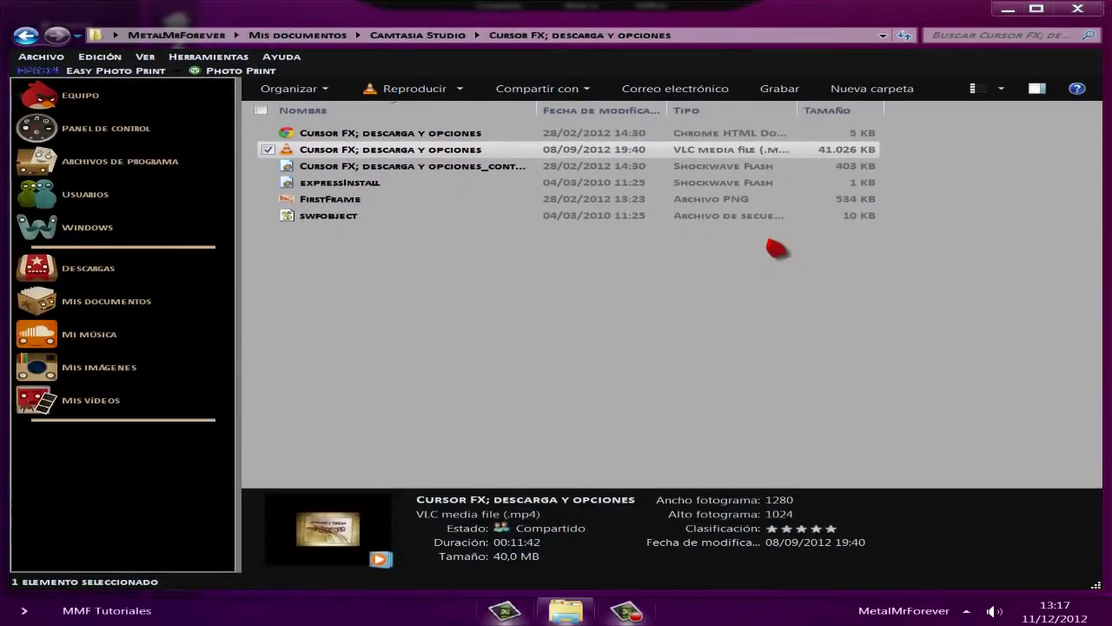
Set Reproductor de Windows Media as the default program for the same MP4 video, and close the player once it plays
right_click(323, 155)
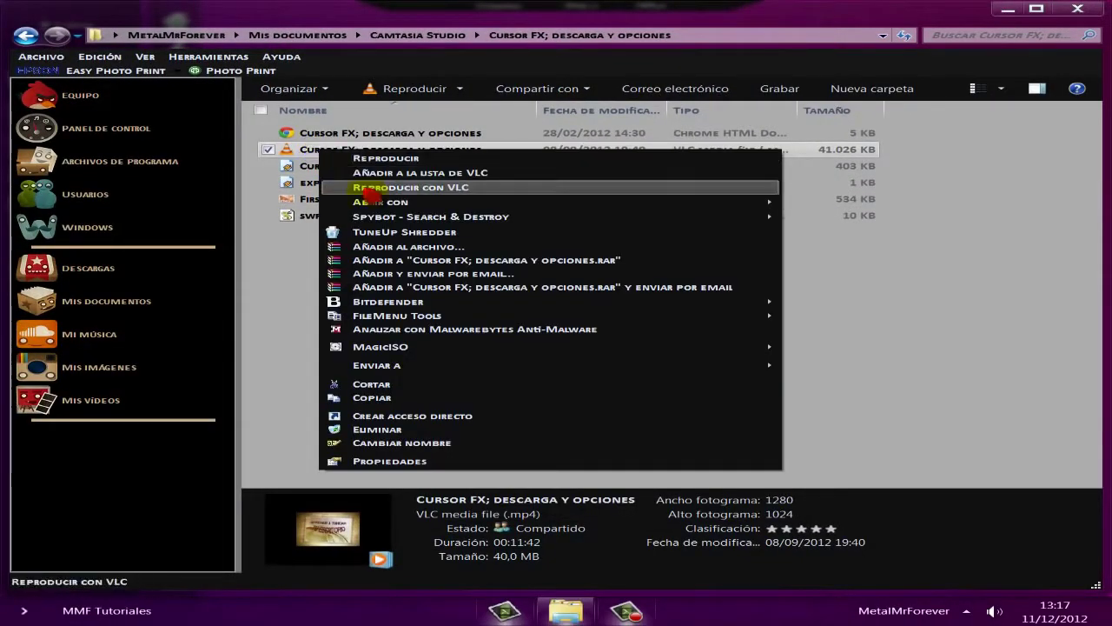
mouse_move(380, 206)
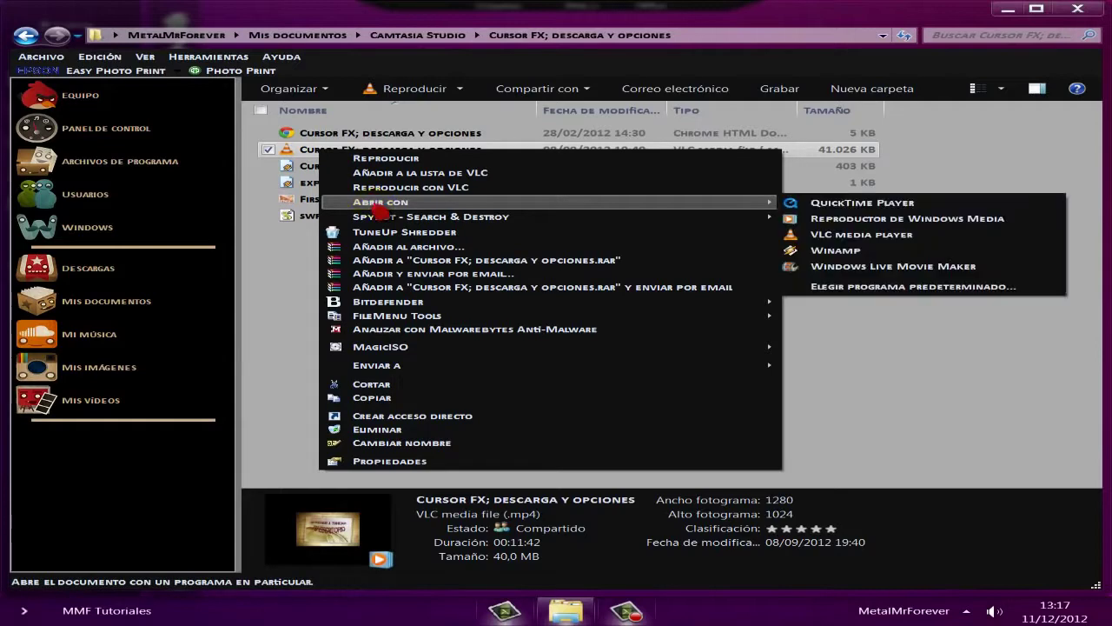
left_click(849, 290)
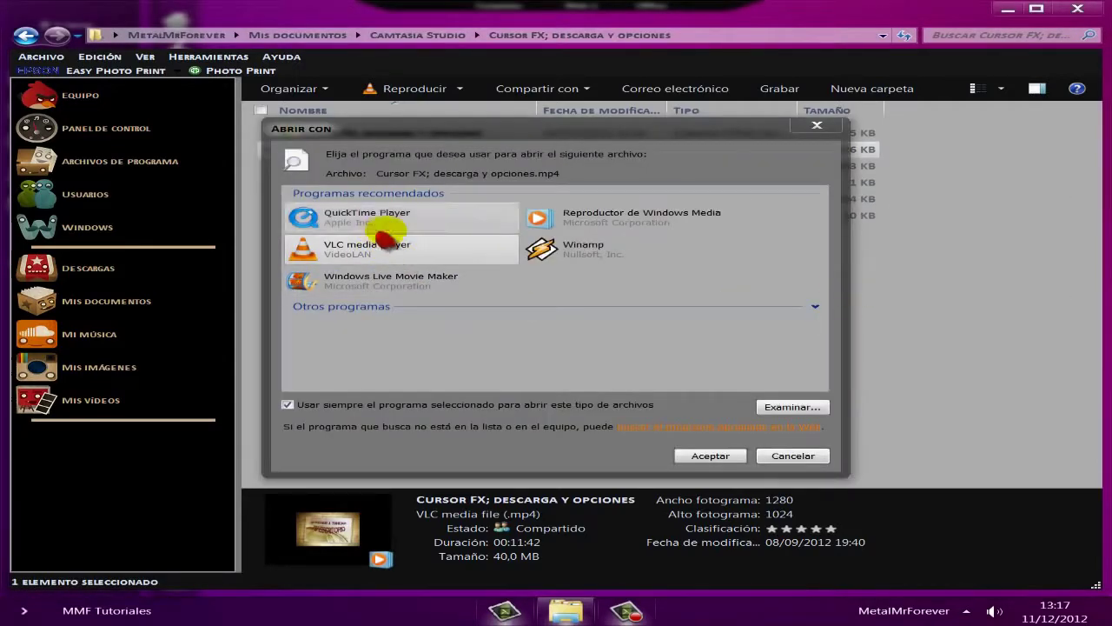
left_click(577, 229)
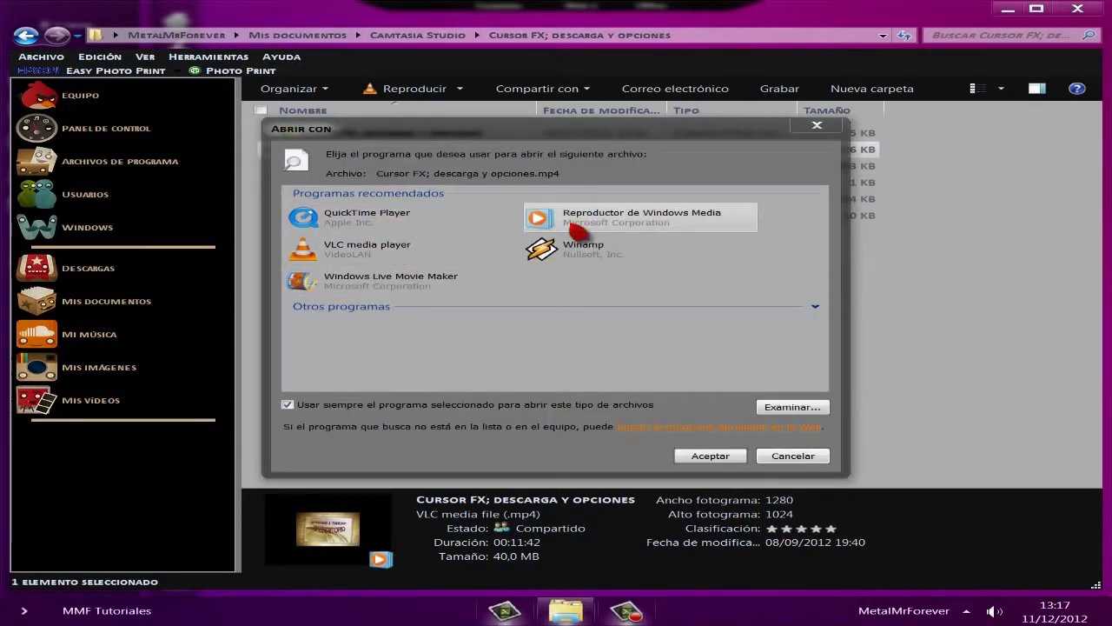
left_click(713, 456)
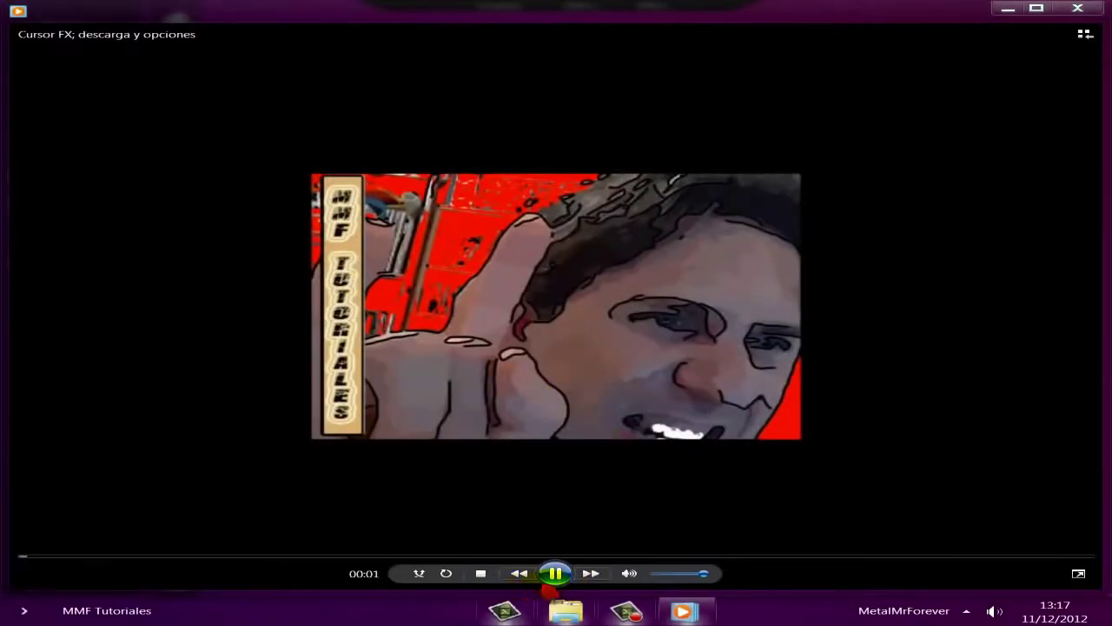
left_click(481, 573)
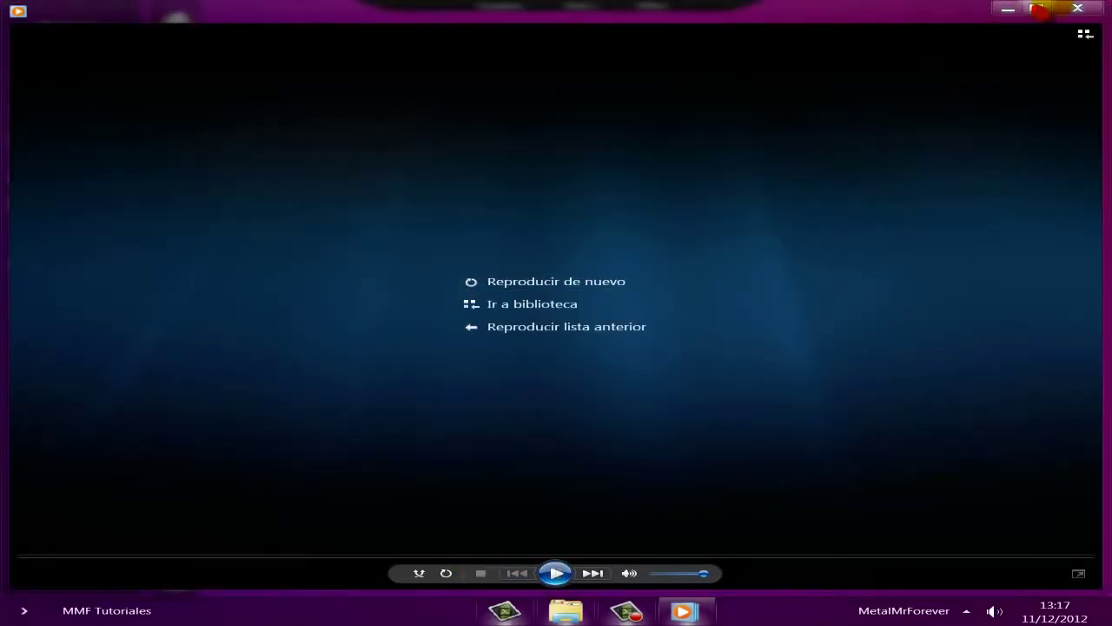
left_click(1075, 9)
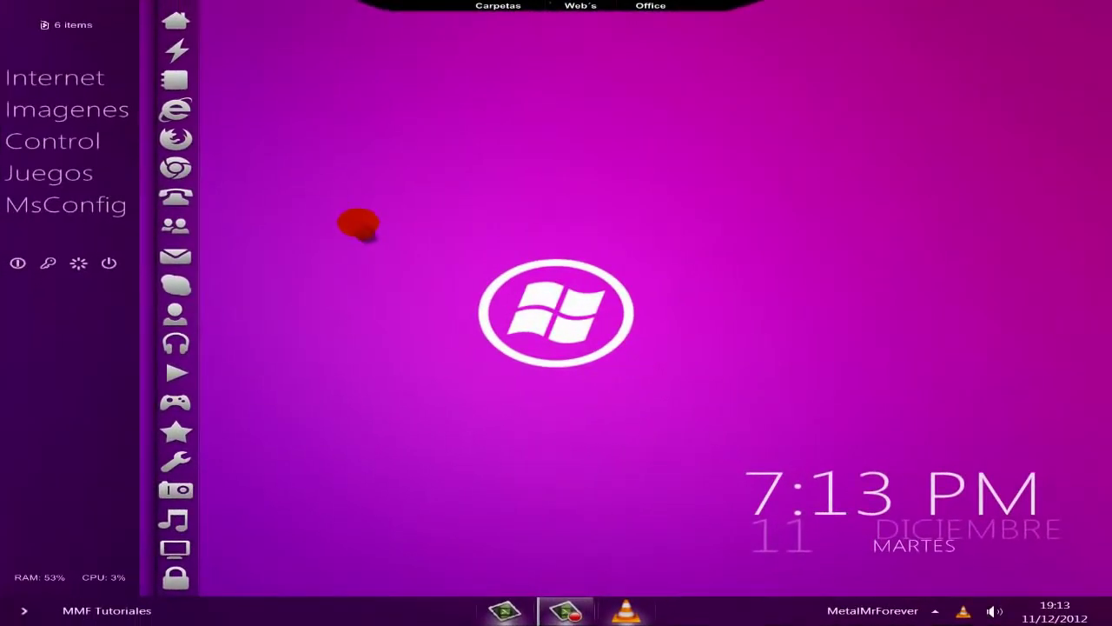
Open the Preferencias of VLC and switch the interface appearance to Usar piel personalizada
left_click_drag(359, 223, 753, 457)
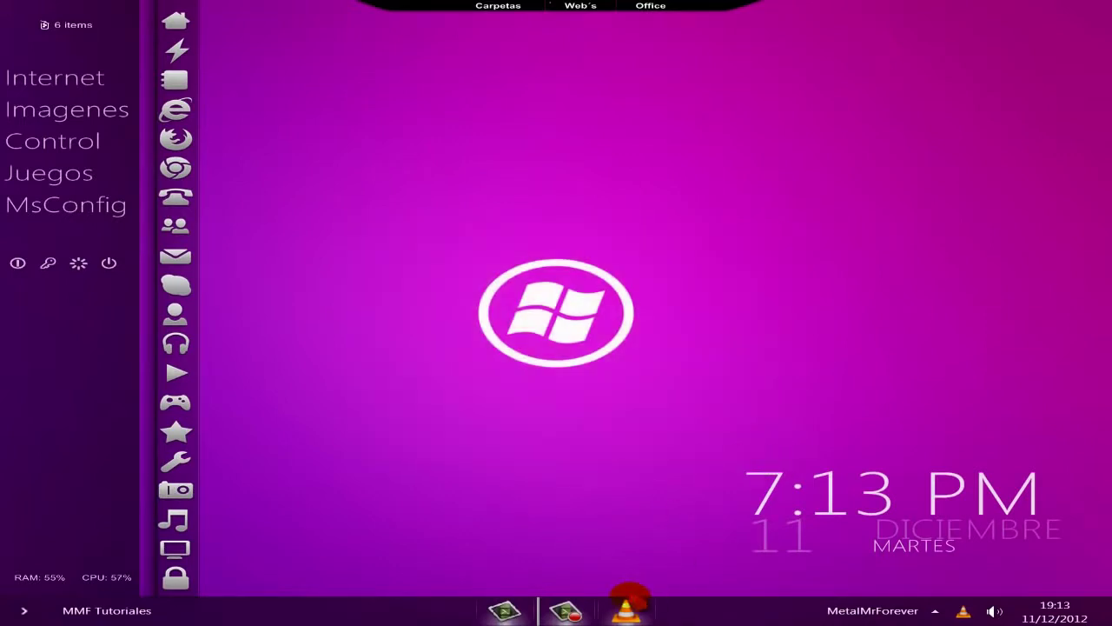
left_click(625, 609)
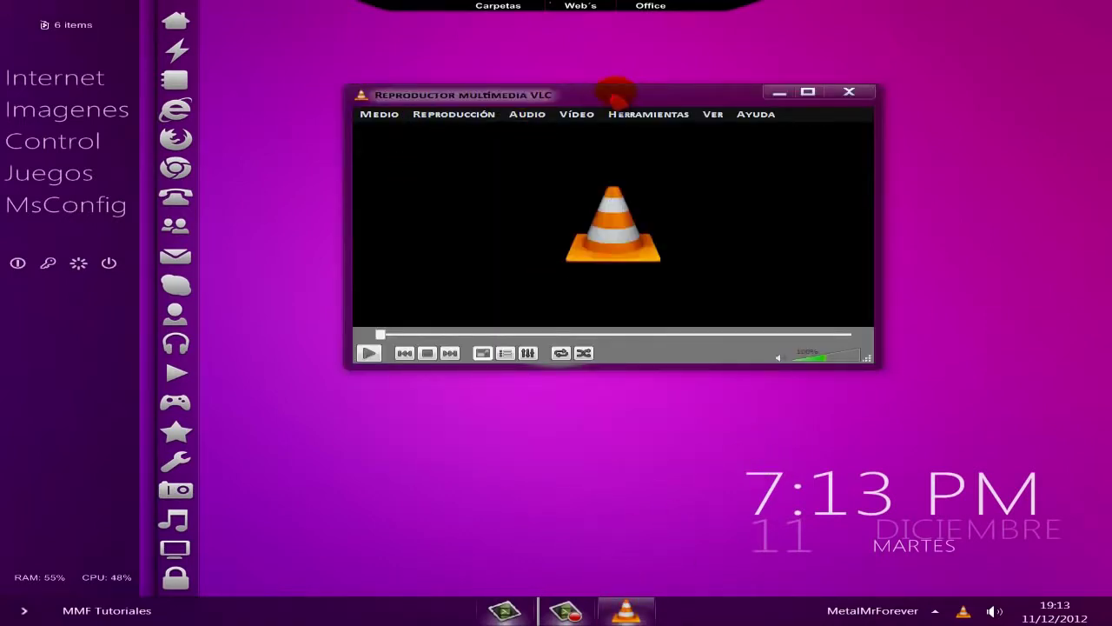
left_click_drag(619, 97, 578, 120)
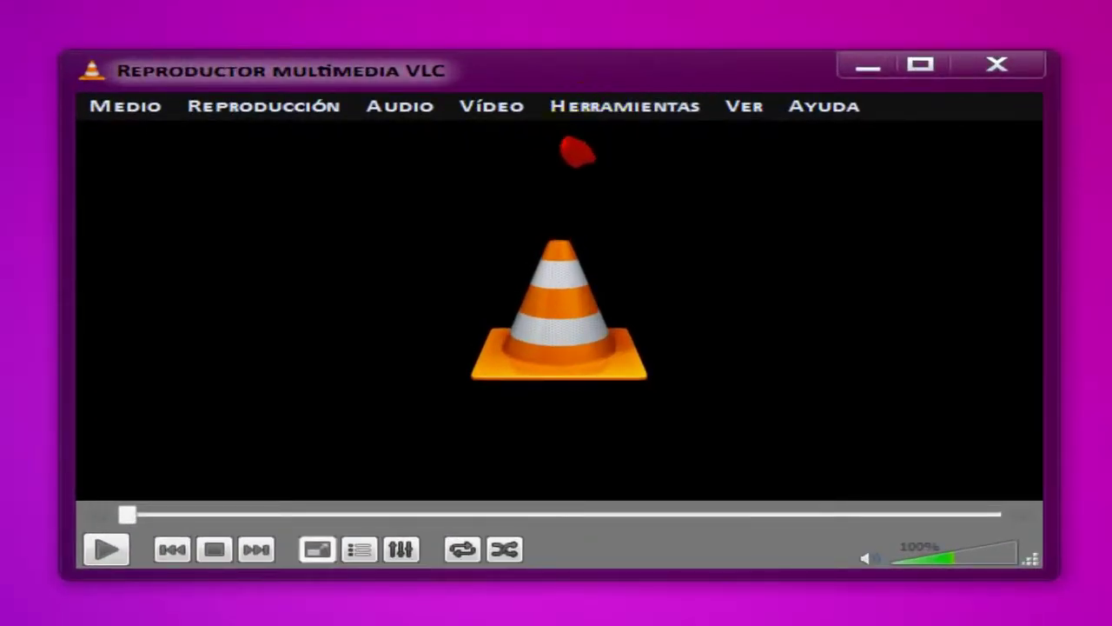
left_click(612, 116)
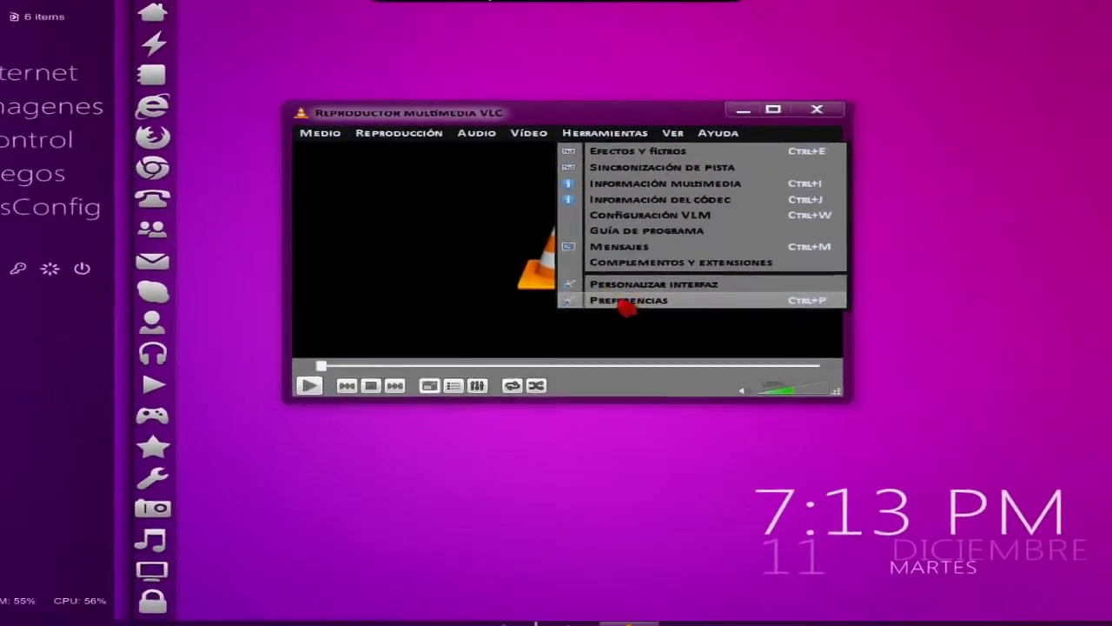
left_click(656, 402)
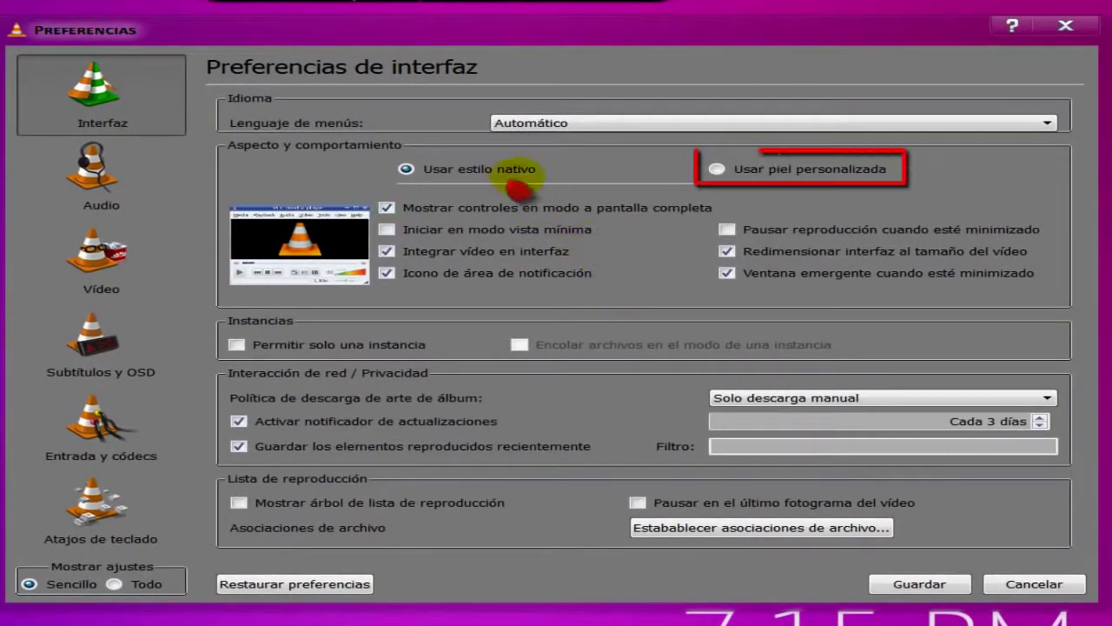
left_click(716, 170)
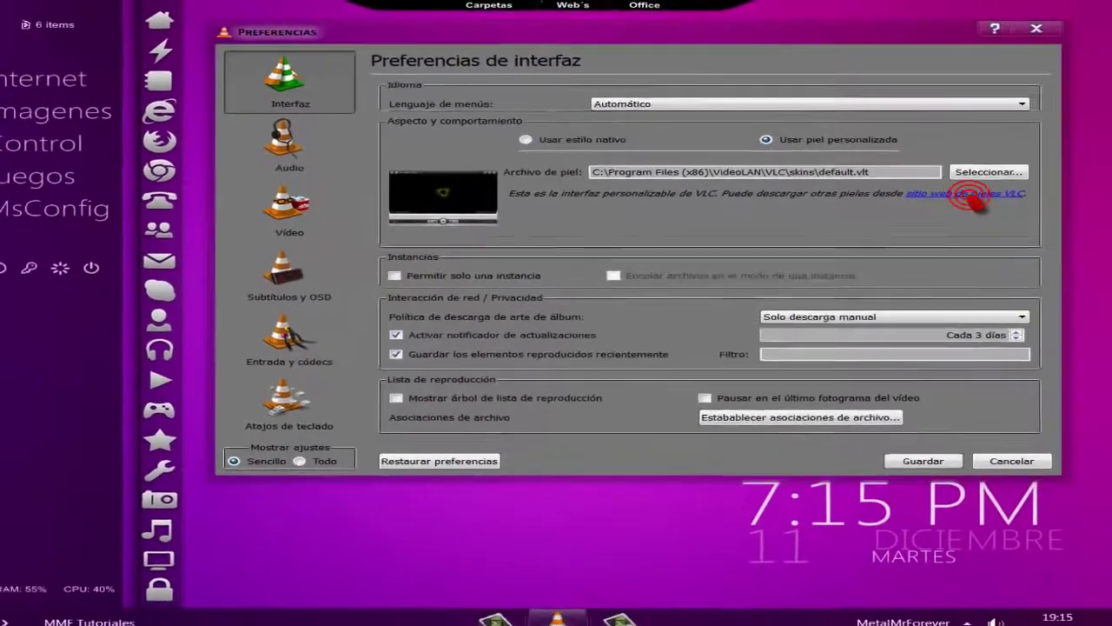
Open the VLC skins website linked in the interface preferences and browse the downloadable skins
left_click(973, 219)
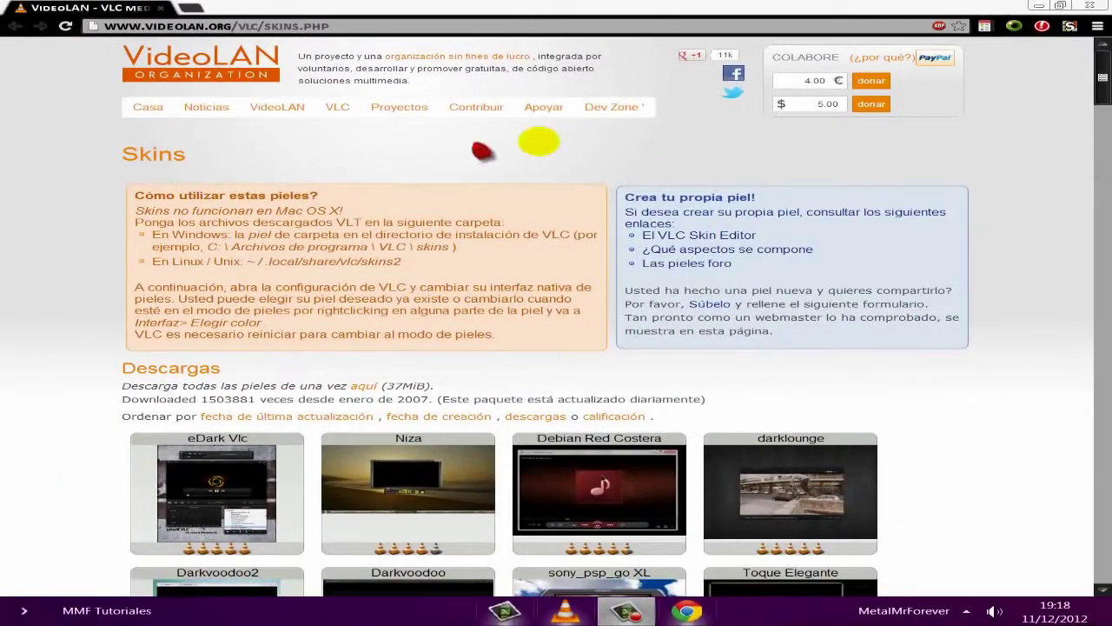
scroll(973, 375, "down", 4)
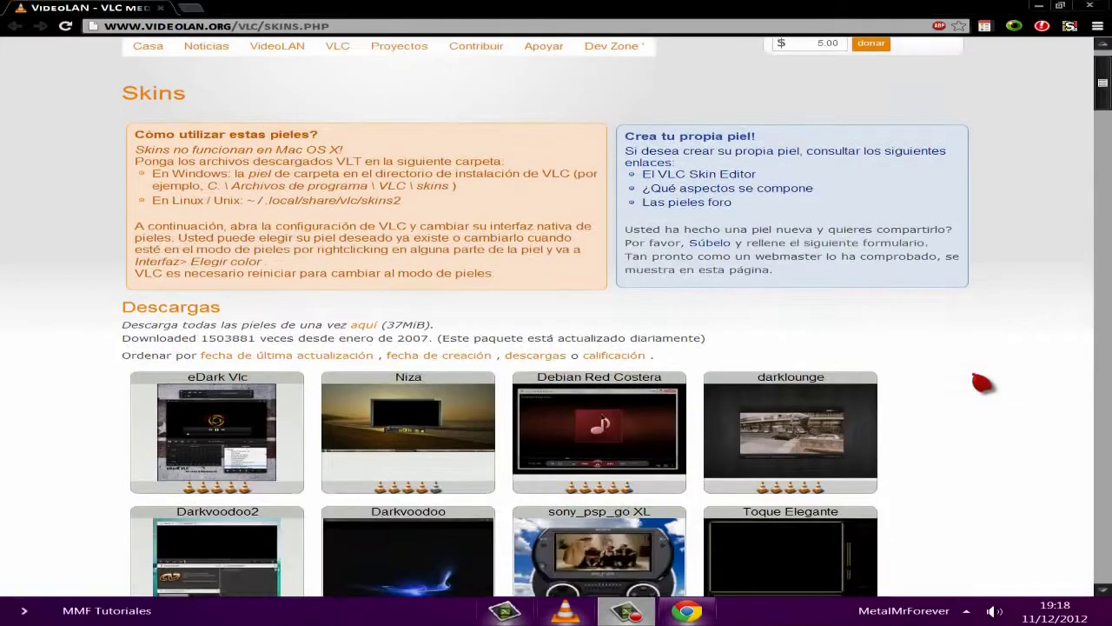
scroll(956, 352, "down", 1)
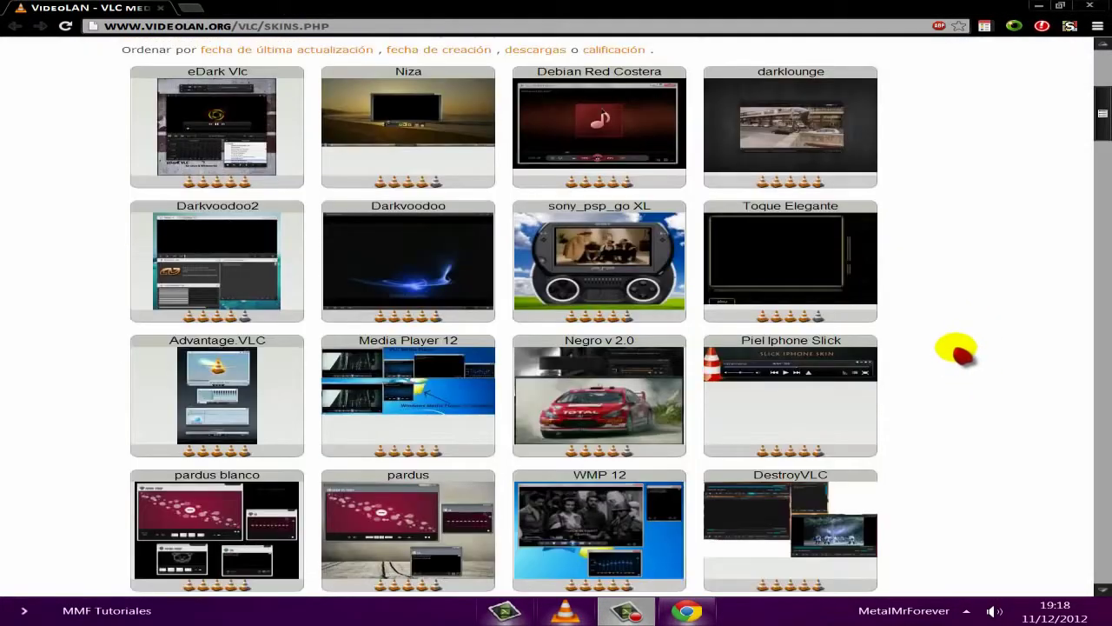
scroll(95, 298, "down", 2)
scroll(57, 304, "down", 1)
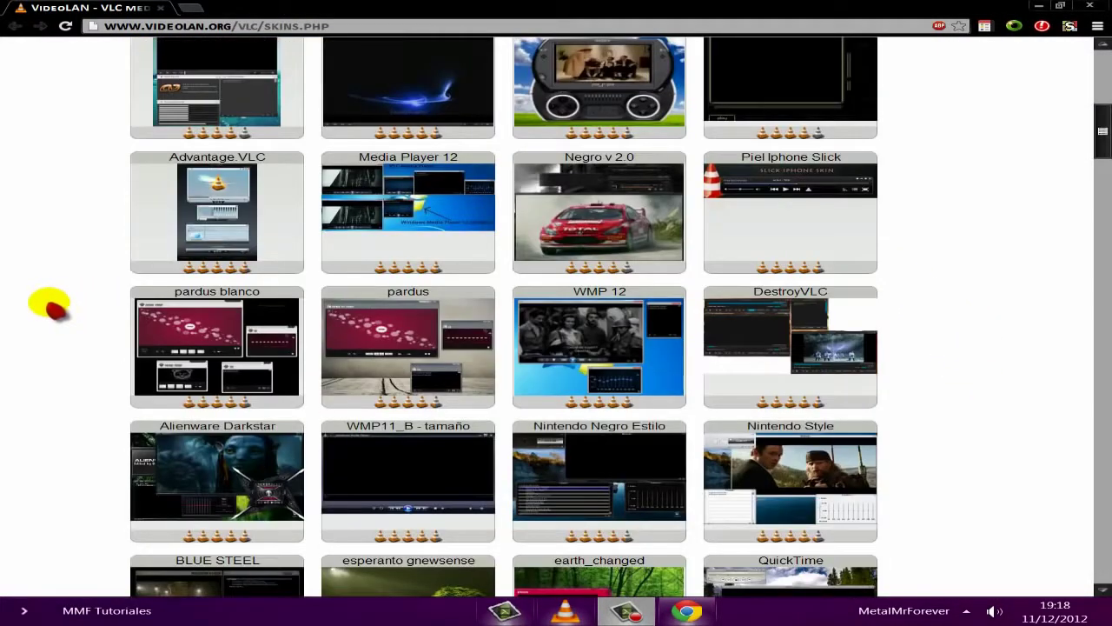
scroll(52, 306, "down", 4)
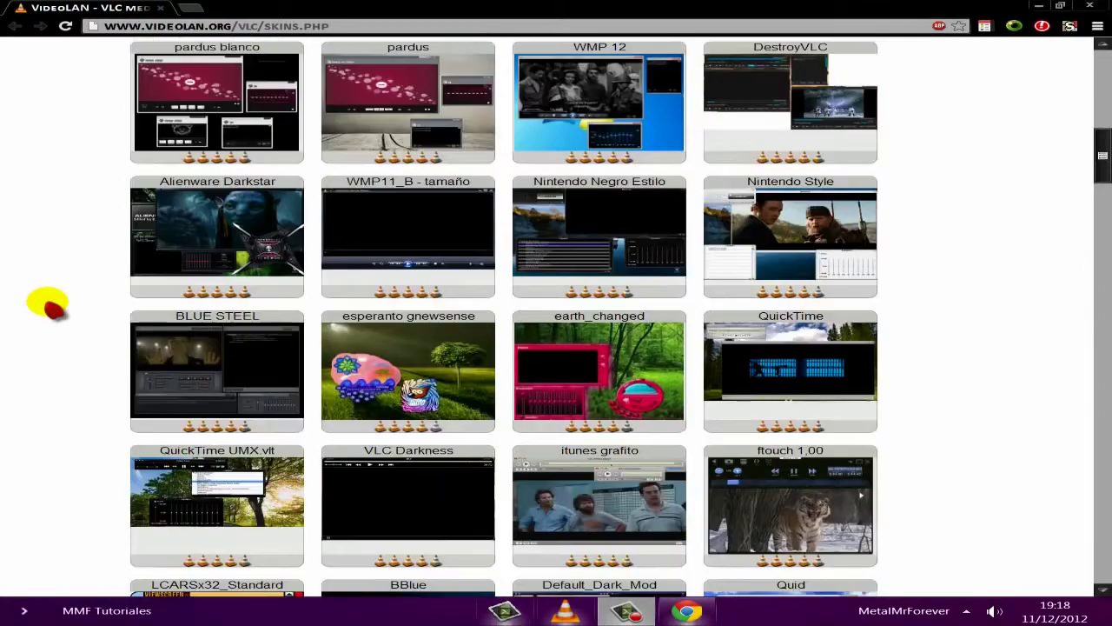
Look through more of the skin gallery and read the page's instructions on where Windows users must place downloaded VLT files
scroll(52, 306, "down", 7)
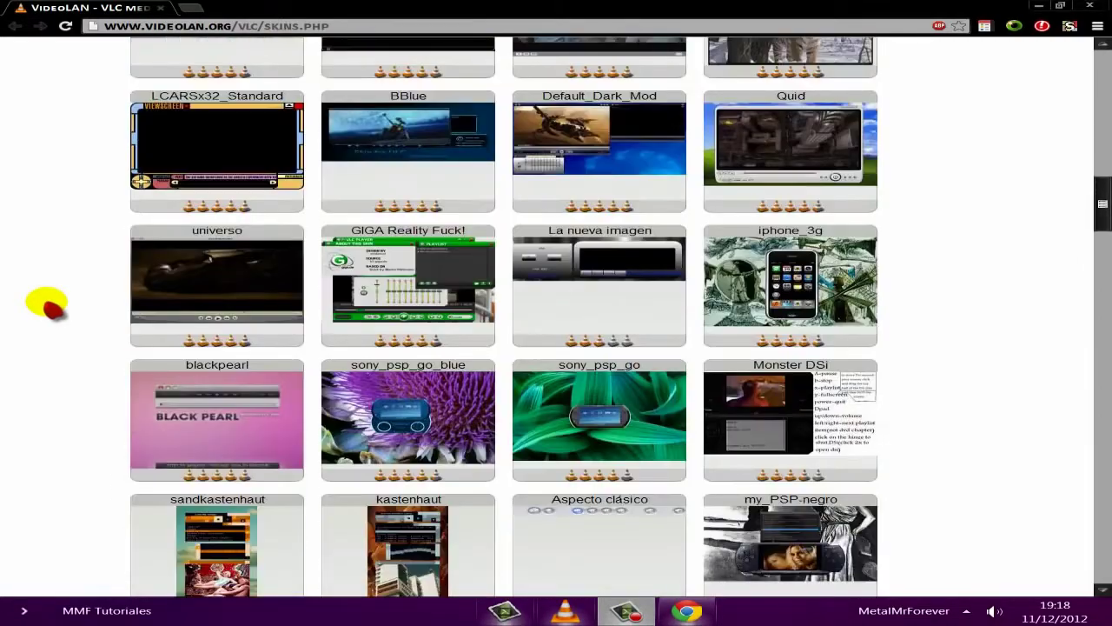
scroll(52, 306, "down", 2)
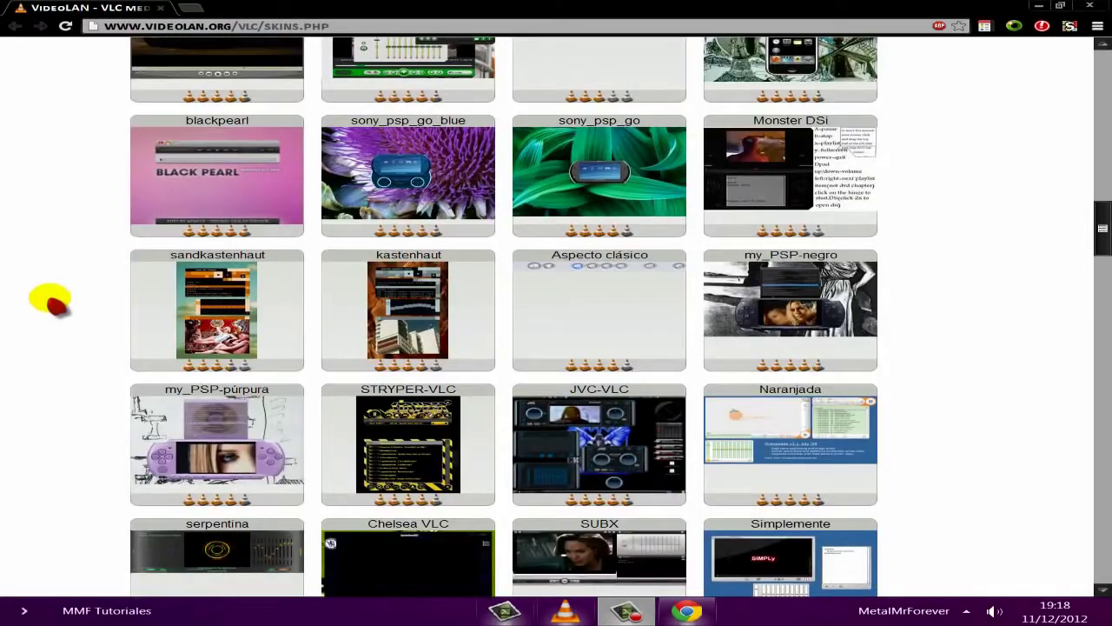
scroll(53, 304, "down", 2)
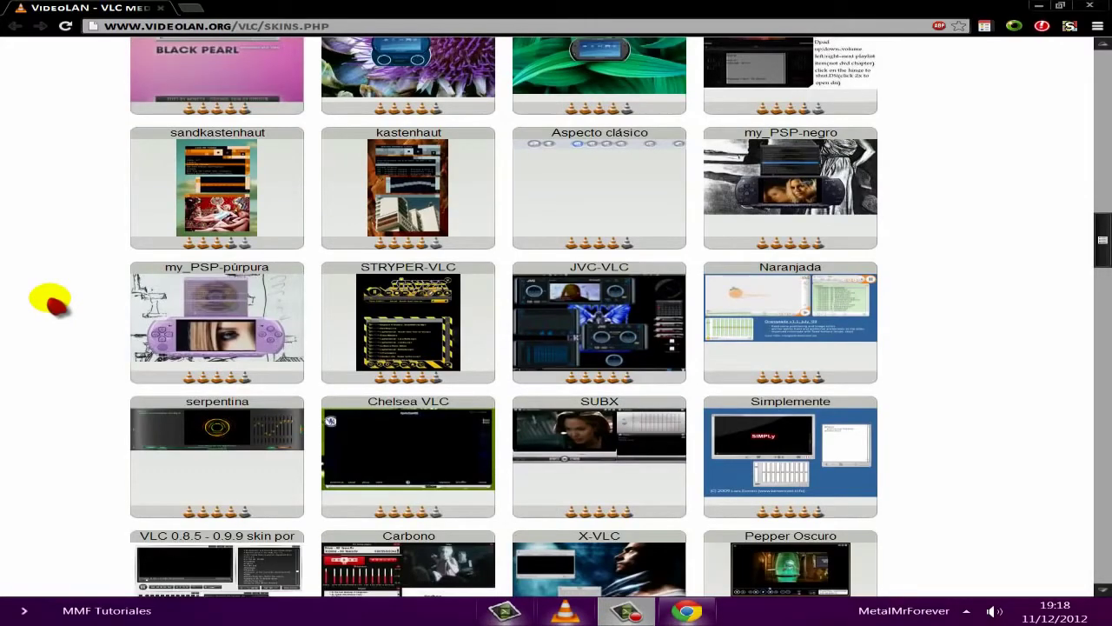
scroll(54, 302, "up", 14)
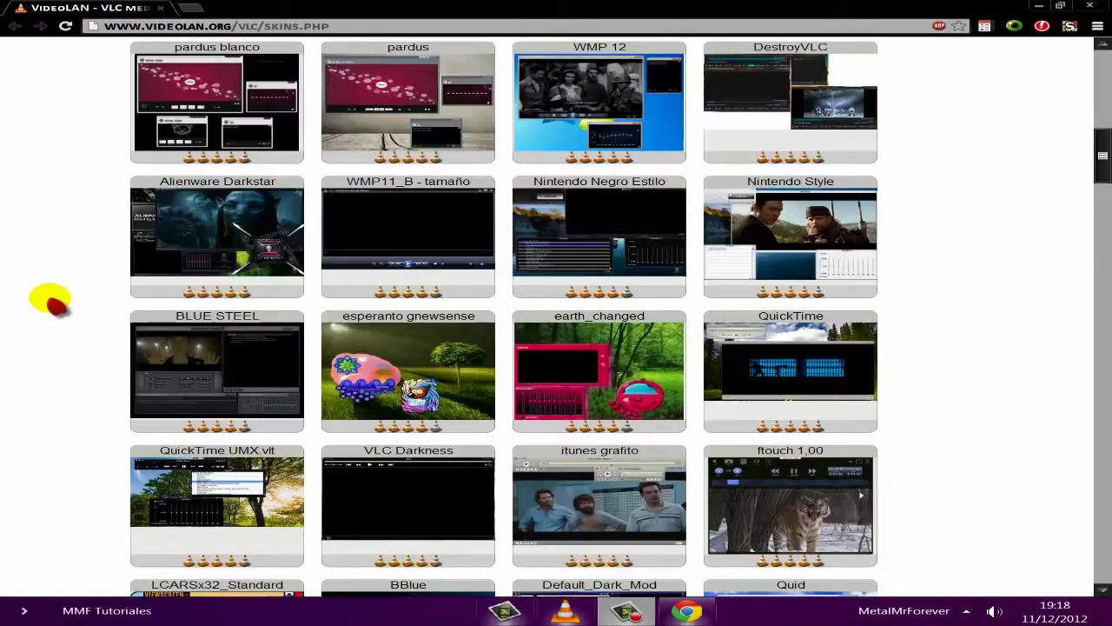
scroll(52, 302, "up", 6)
scroll(54, 302, "up", 7)
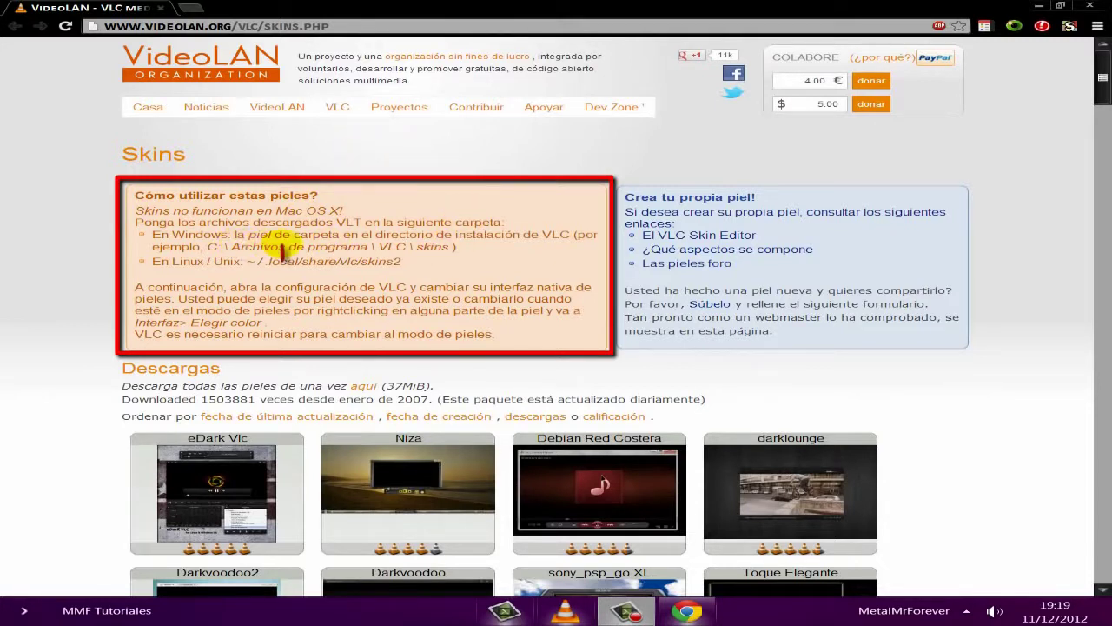
mouse_move(283, 243)
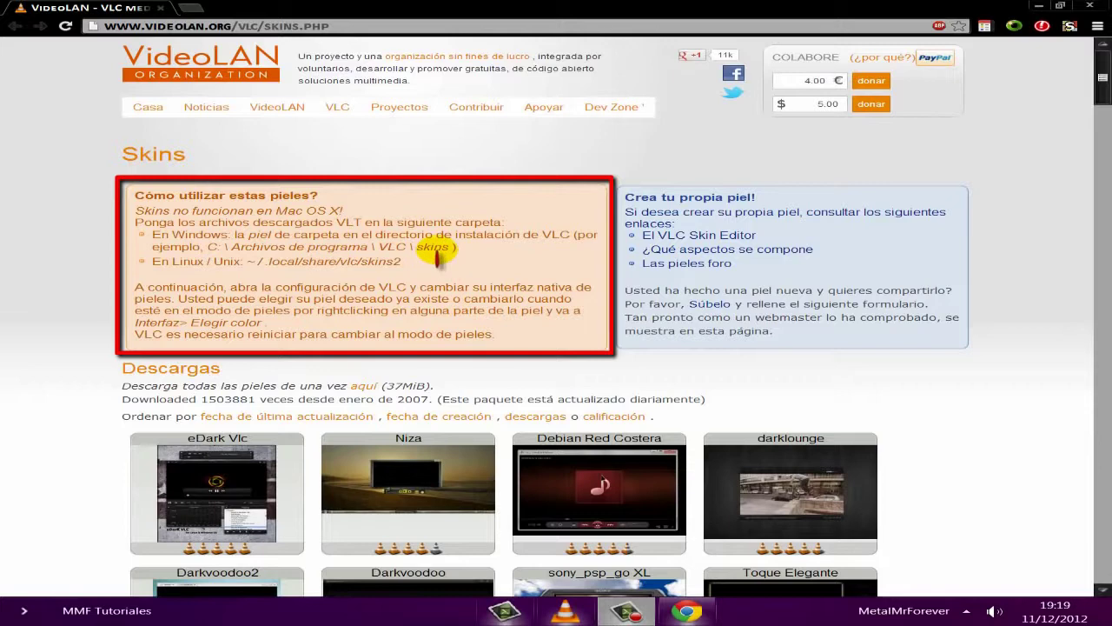
mouse_move(436, 253)
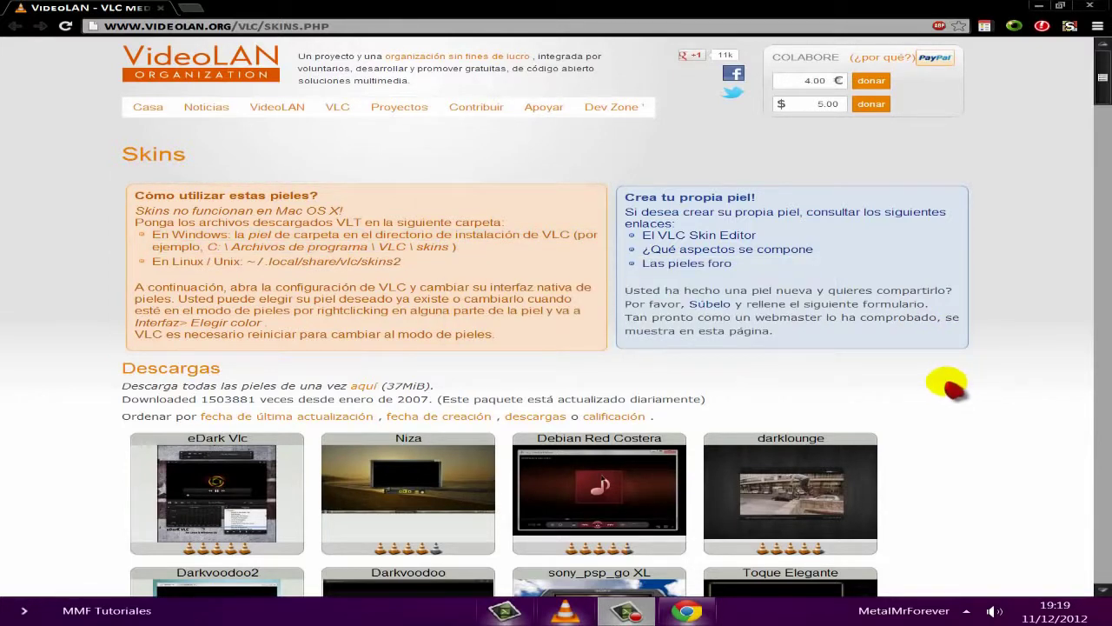
Find the VLC Darkness skin in the gallery, view its details and download it
scroll(953, 389, "down", 1)
scroll(947, 371, "down", 1)
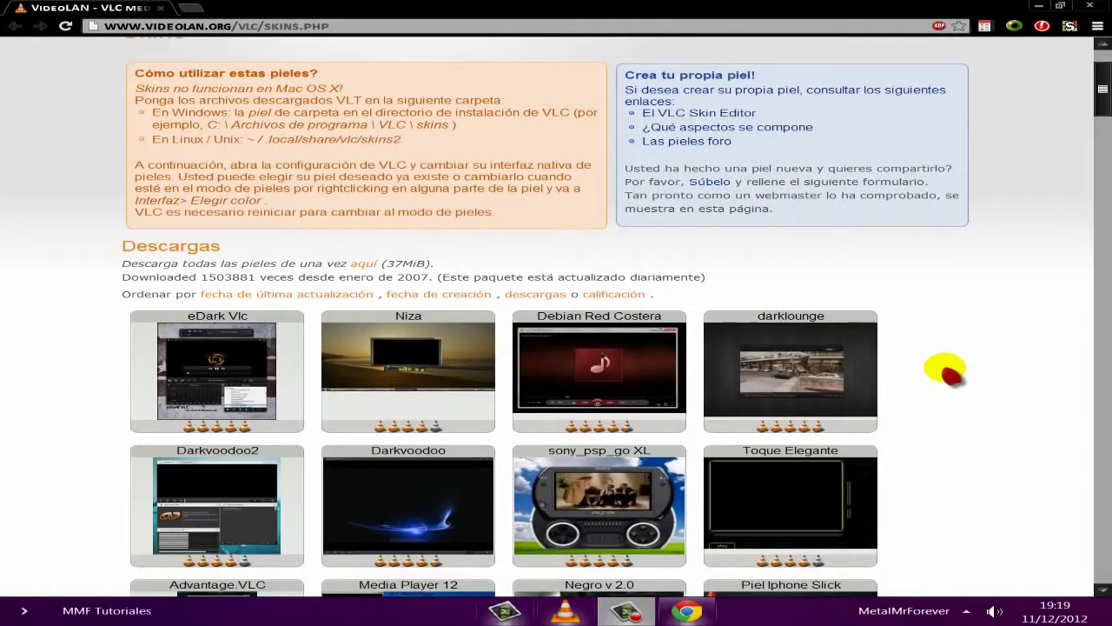
scroll(947, 372, "down", 1)
scroll(947, 371, "down", 1)
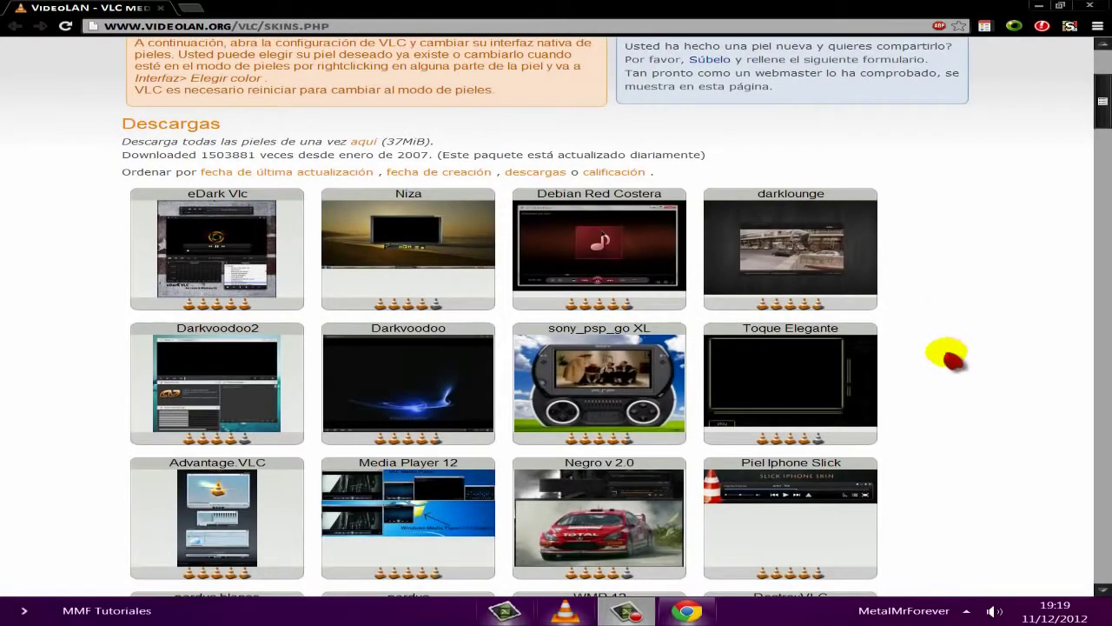
scroll(947, 354, "down", 1)
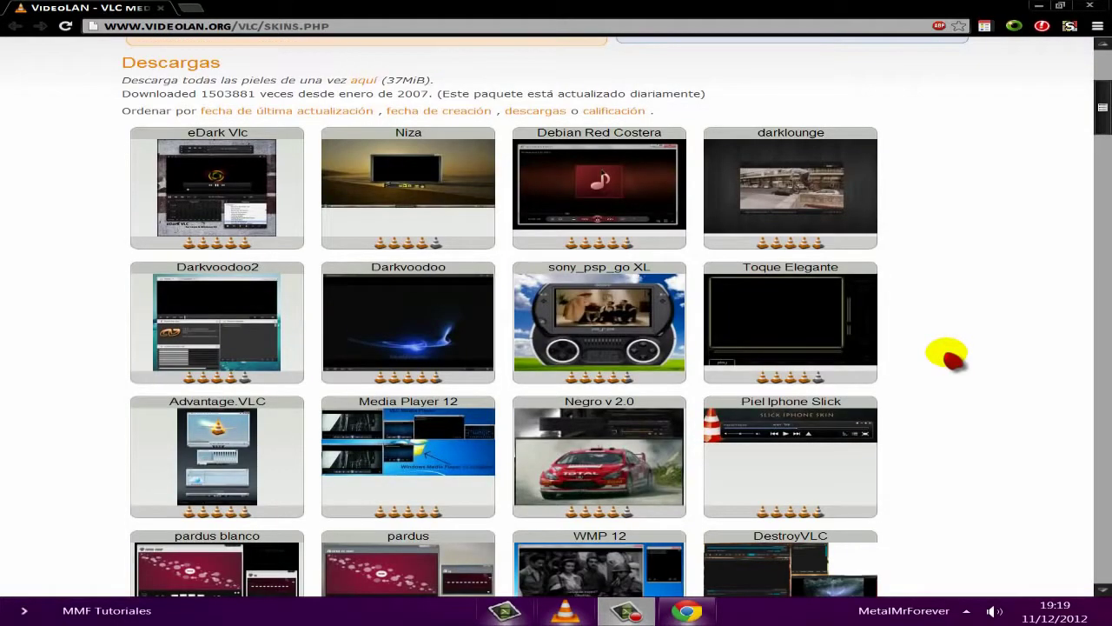
scroll(947, 354, "down", 2)
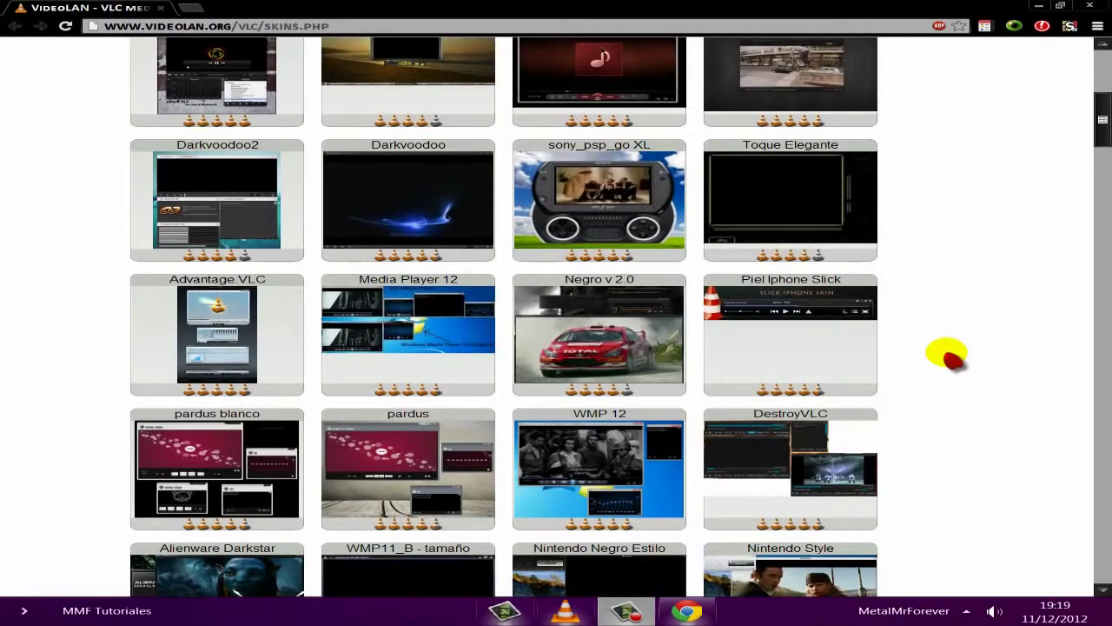
scroll(947, 354, "down", 3)
scroll(947, 355, "down", 1)
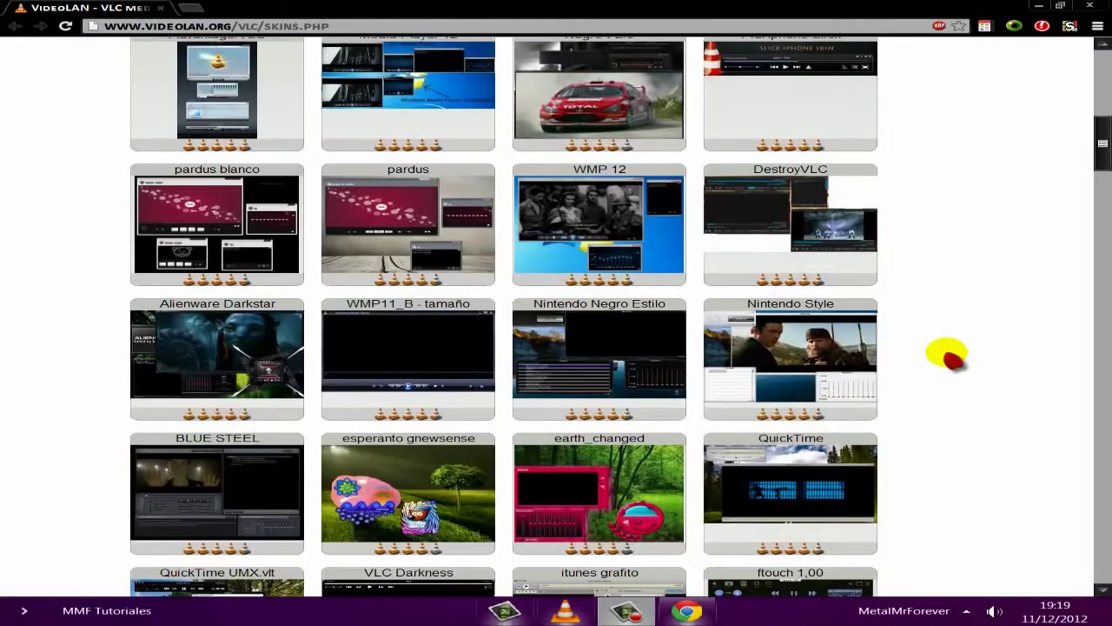
scroll(947, 355, "down", 1)
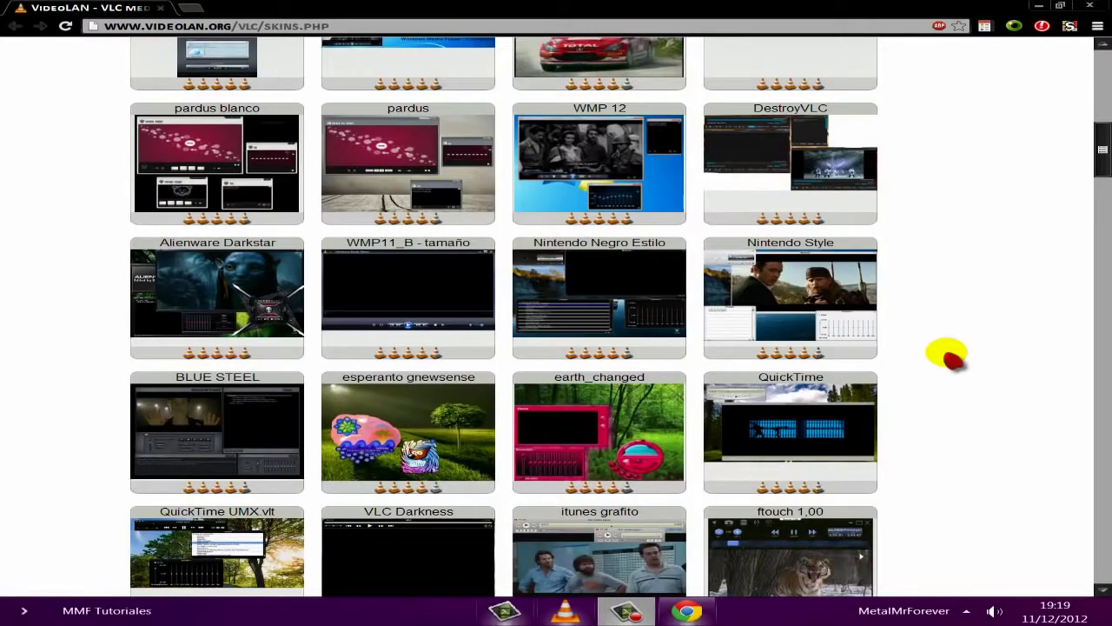
scroll(952, 359, "down", 1)
scroll(949, 355, "down", 1)
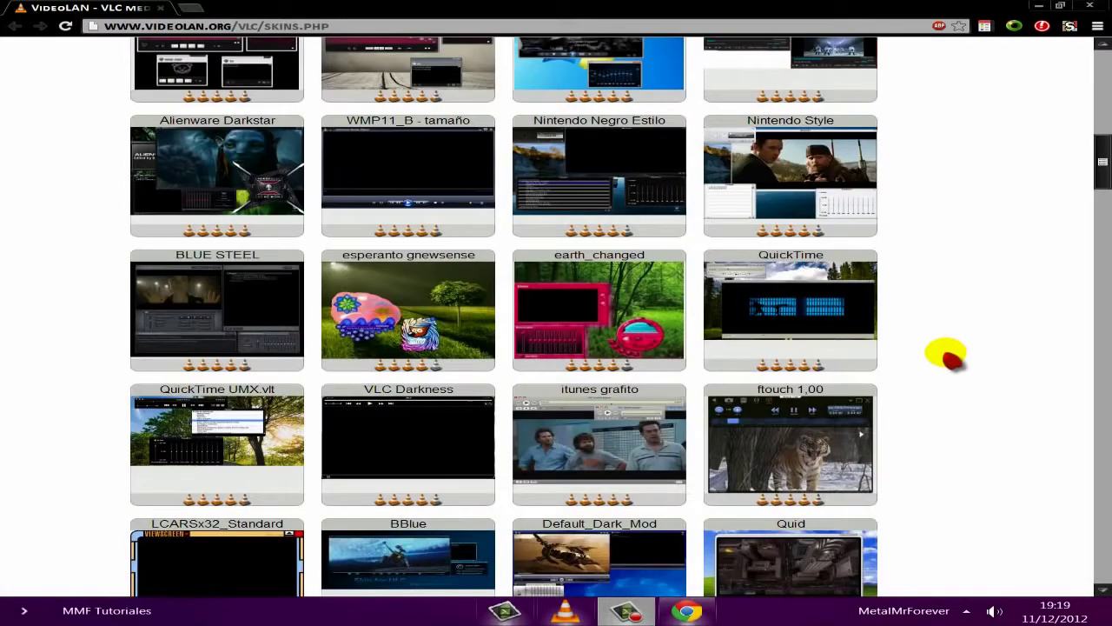
scroll(949, 354, "down", 1)
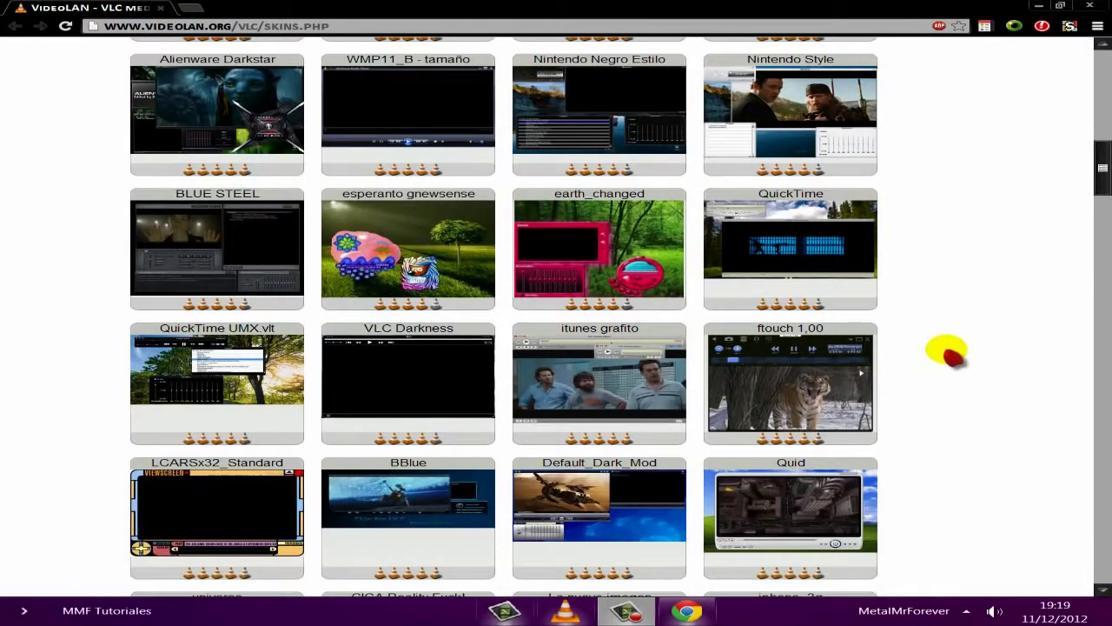
scroll(952, 354, "down", 1)
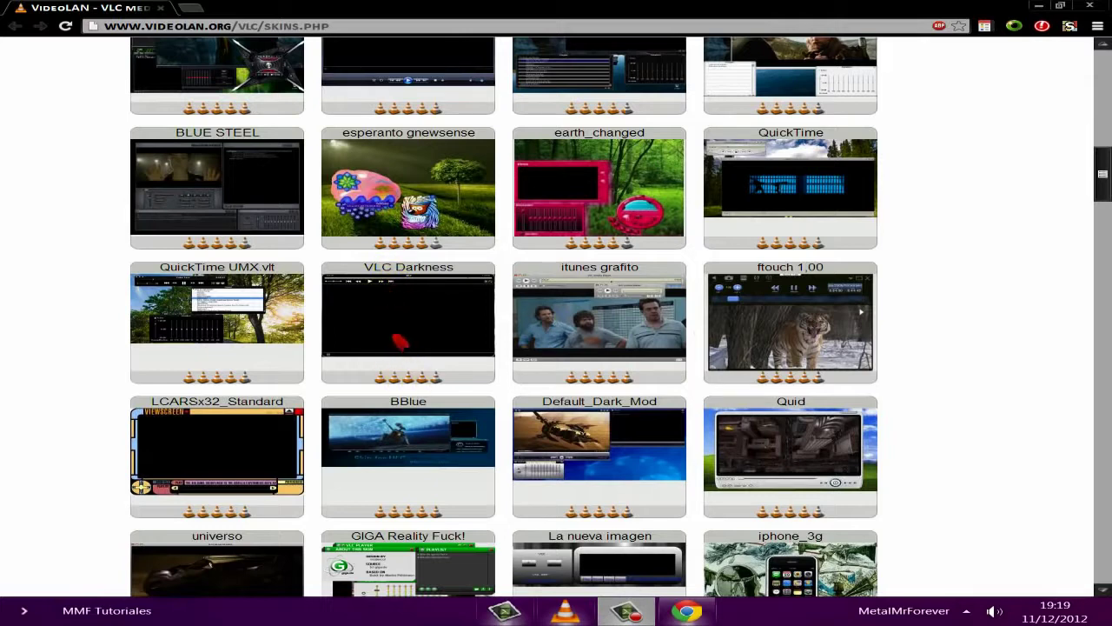
left_click(400, 339)
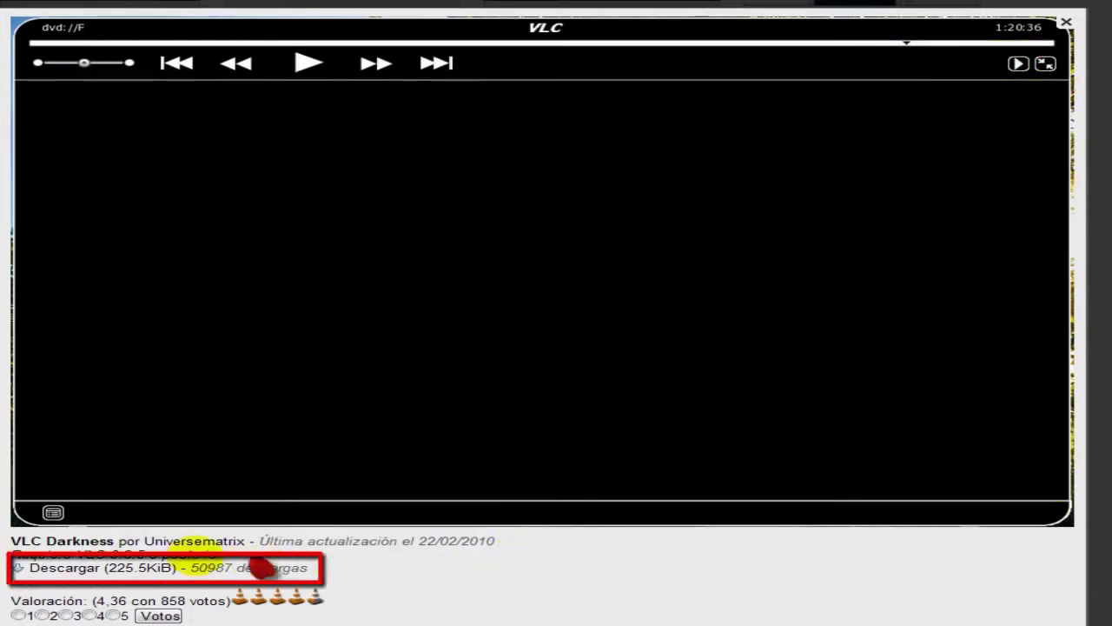
left_click(36, 572)
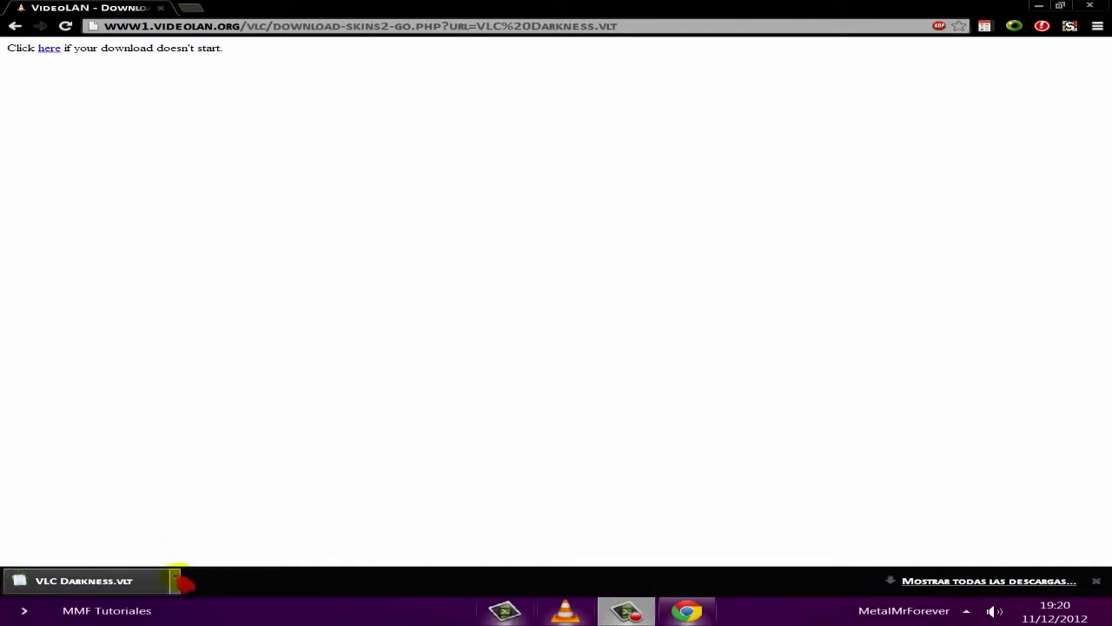
Show the downloaded VLC Darkness.vlt in its folder and cut the file for moving
left_click(177, 580)
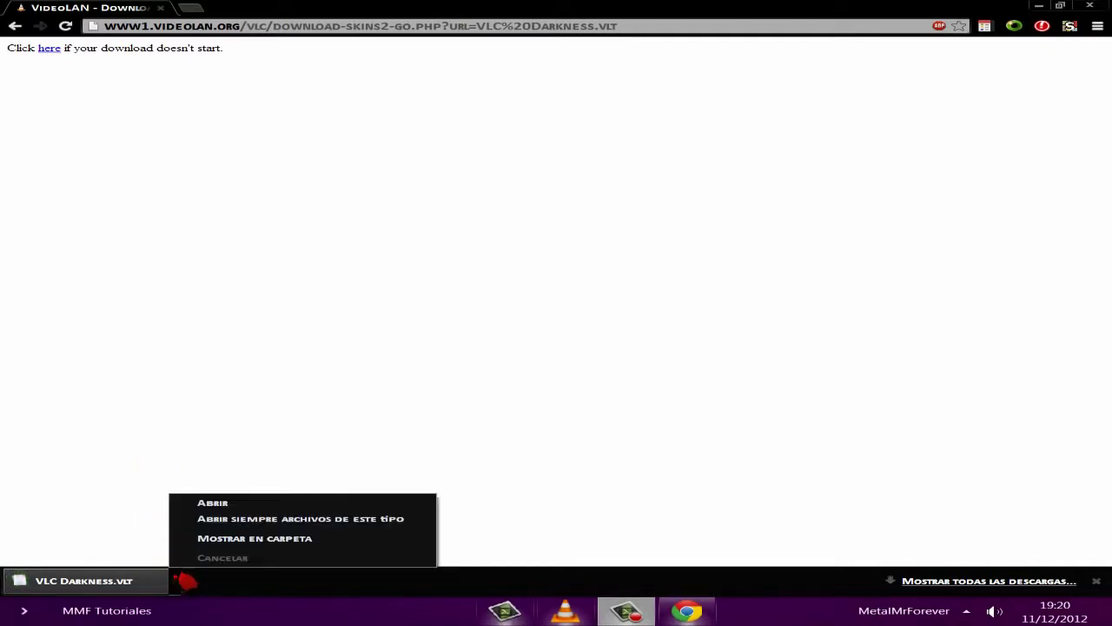
left_click(235, 539)
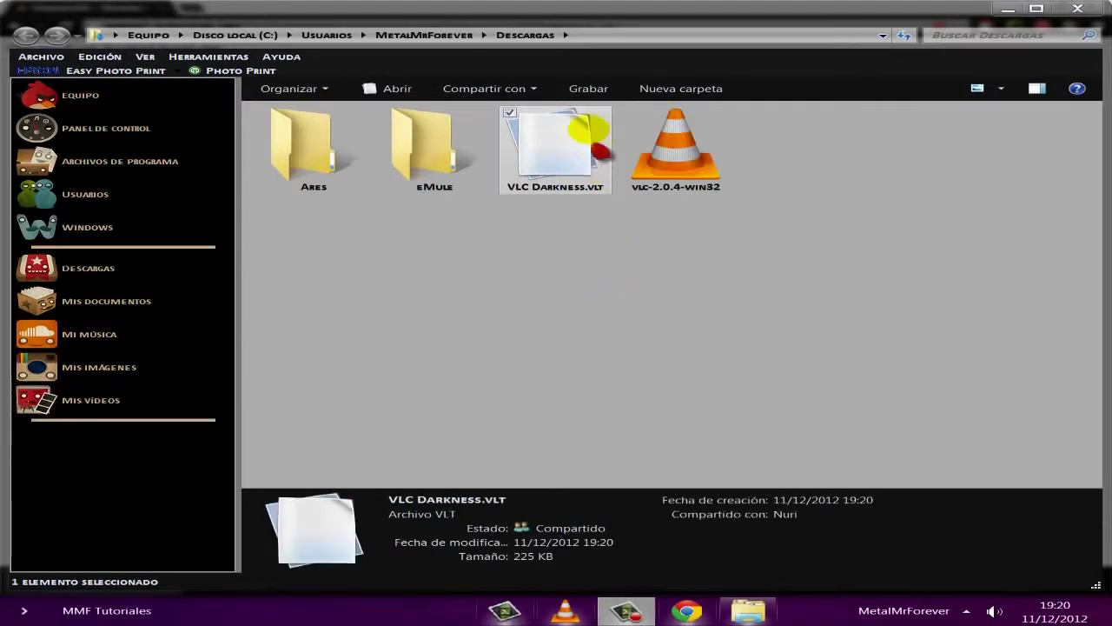
left_click(563, 261)
left_click(551, 149)
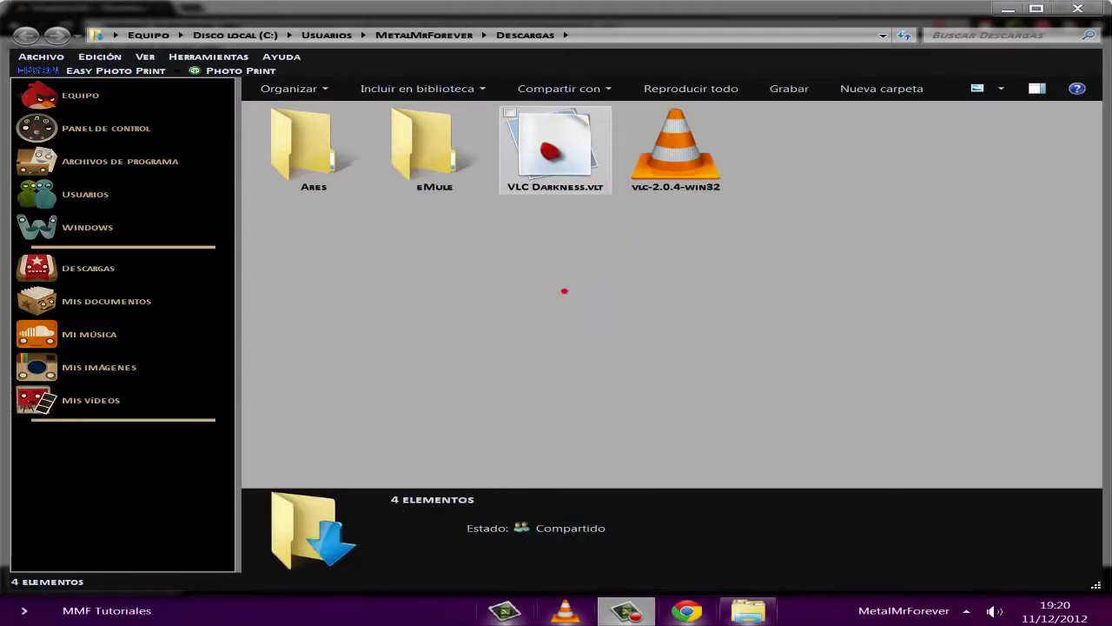
right_click(546, 148)
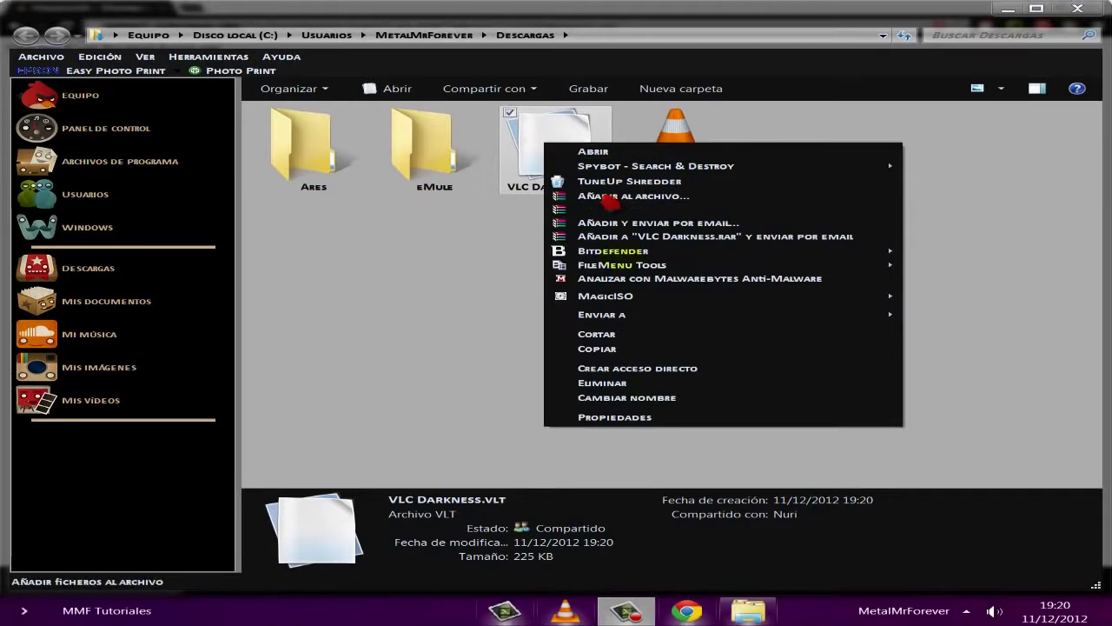
left_click(599, 335)
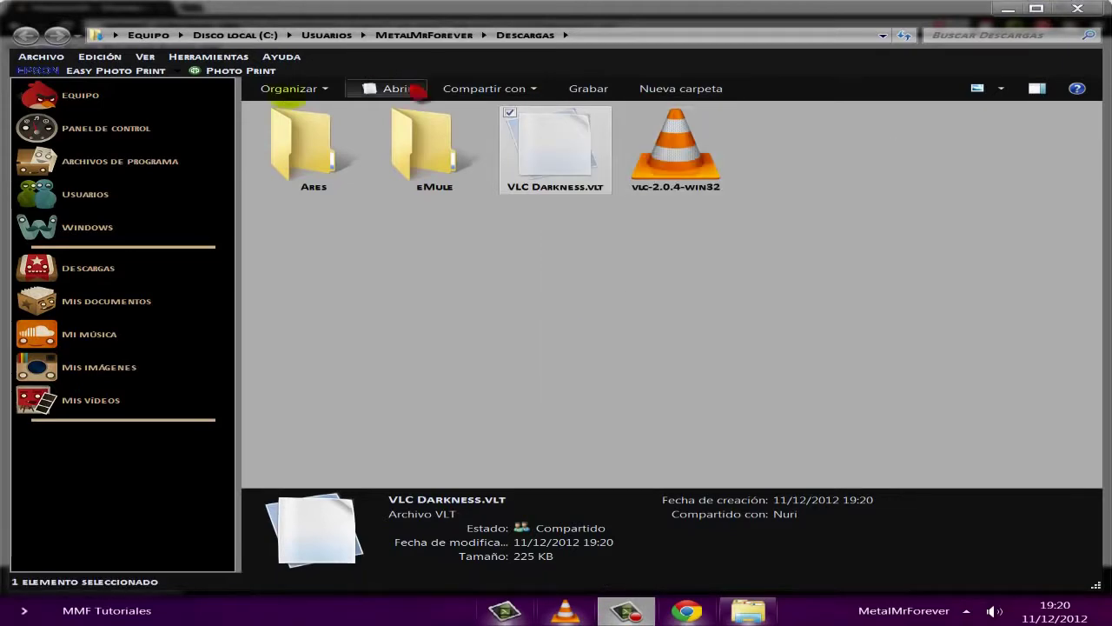
Open the skins folder of the VLC installation, inside VideoLAN\VLC under Archivos de programa (x86)
left_click(94, 165)
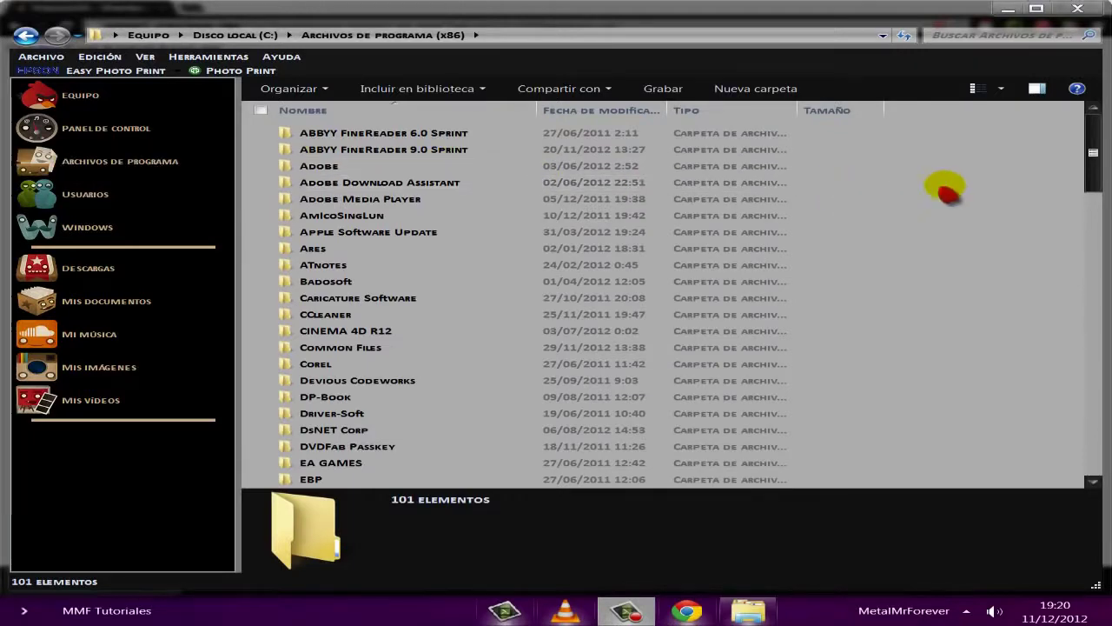
scroll(953, 195, "down", 15)
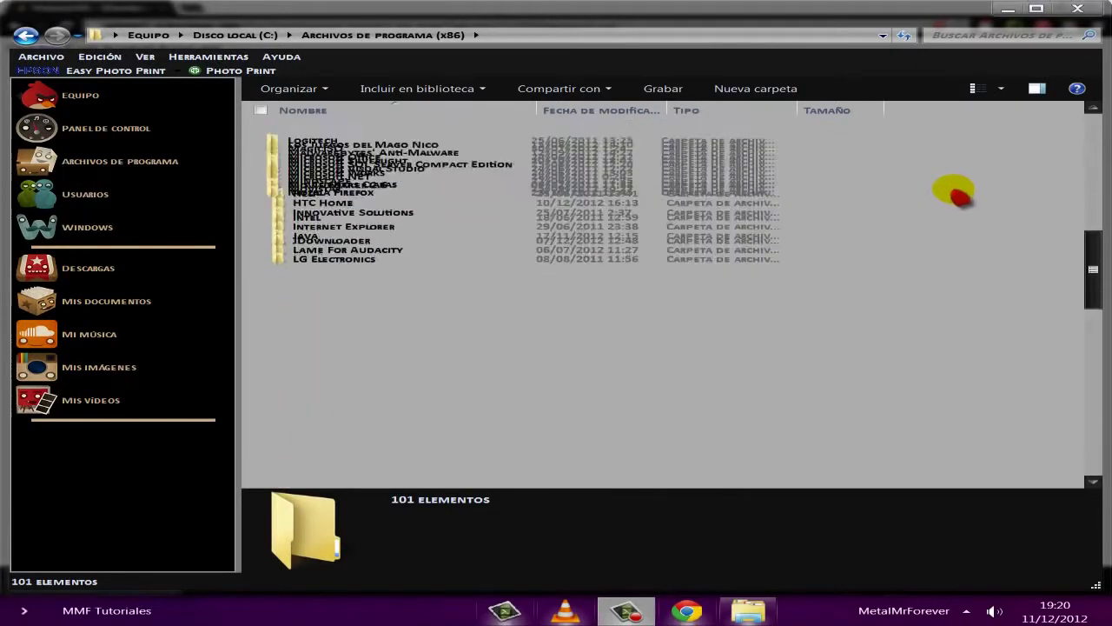
scroll(953, 195, "down", 10)
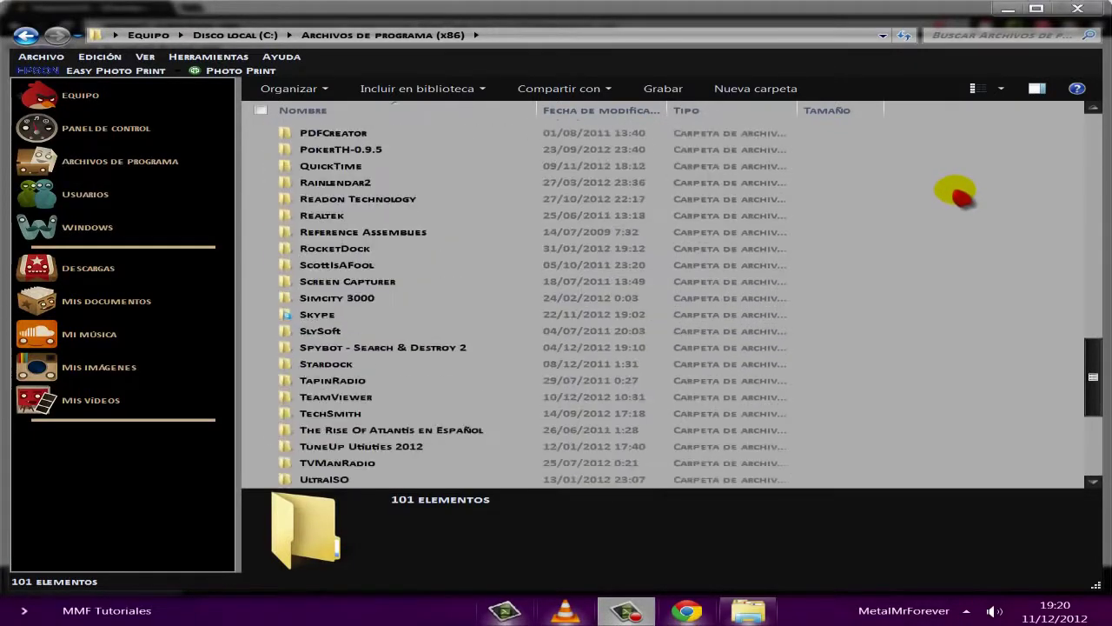
scroll(956, 195, "down", 3)
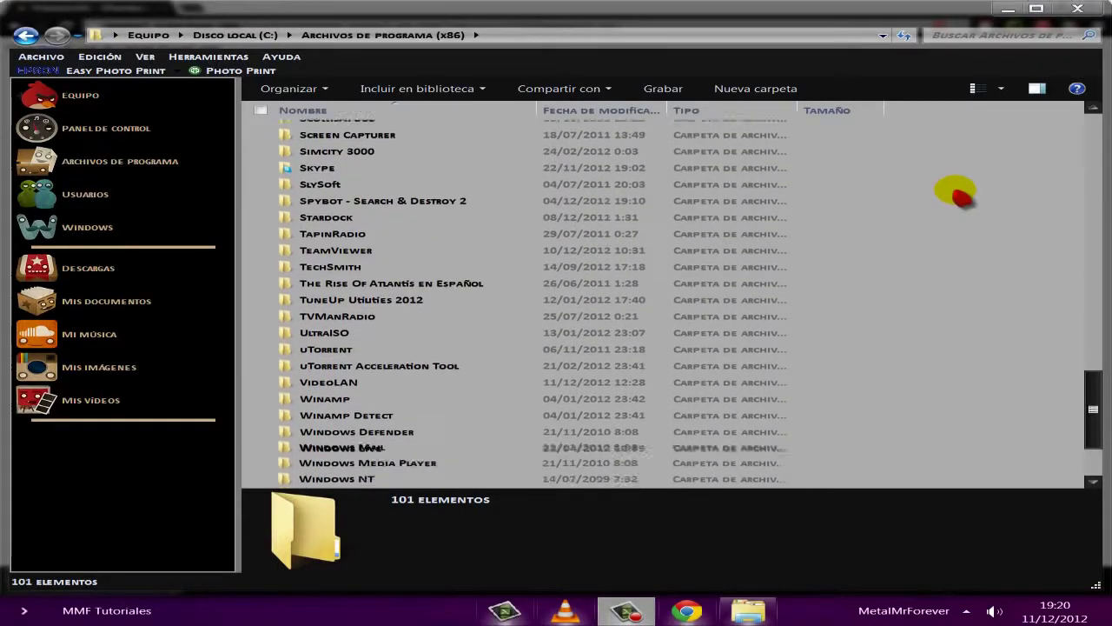
double_click(330, 382)
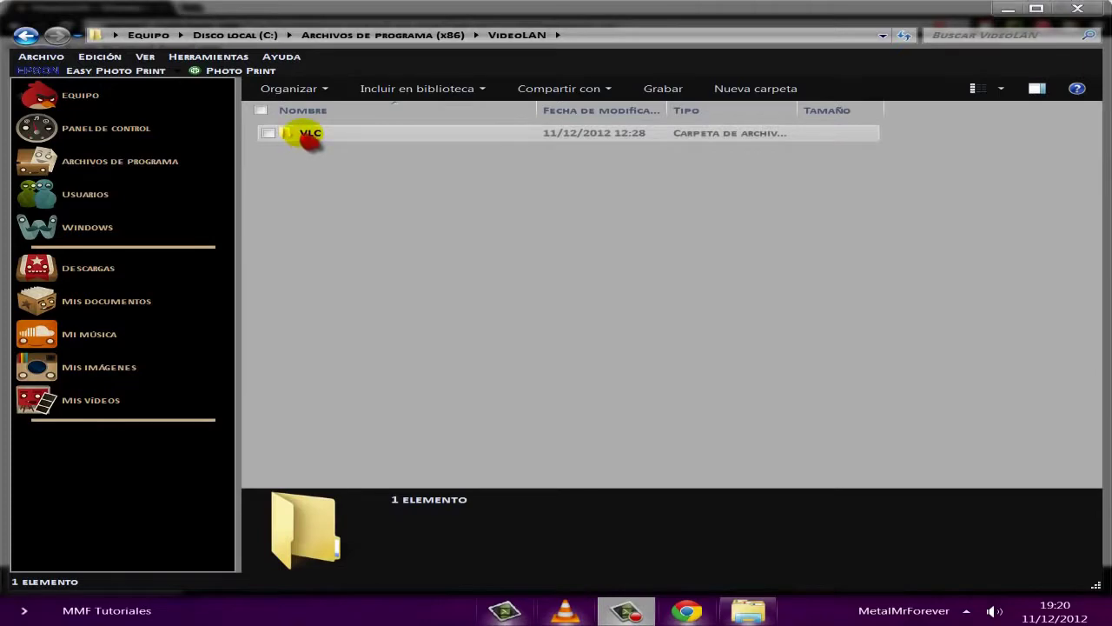
double_click(309, 134)
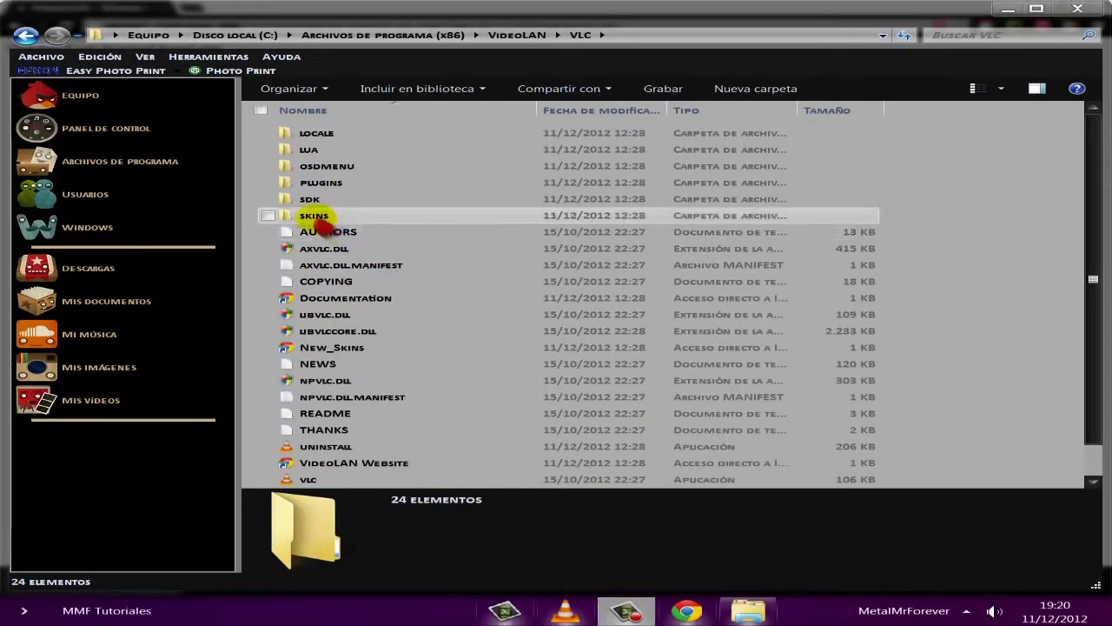
double_click(314, 216)
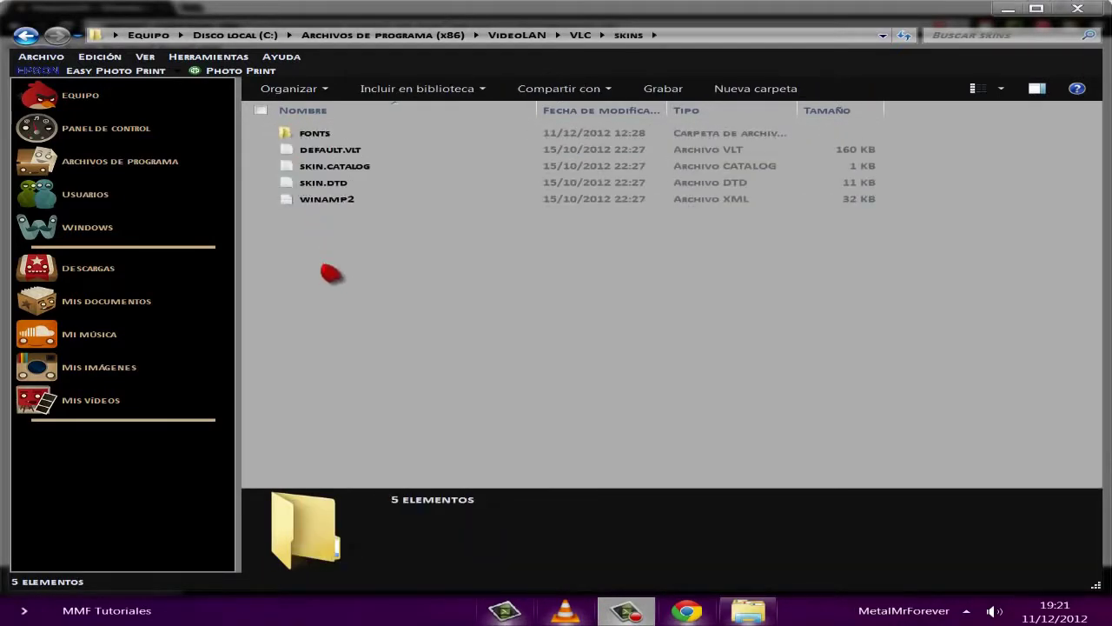
Paste VLC Darkness.vlt into the VLC skins folder, granting the administrator permission, and refresh the folder
right_click(325, 270)
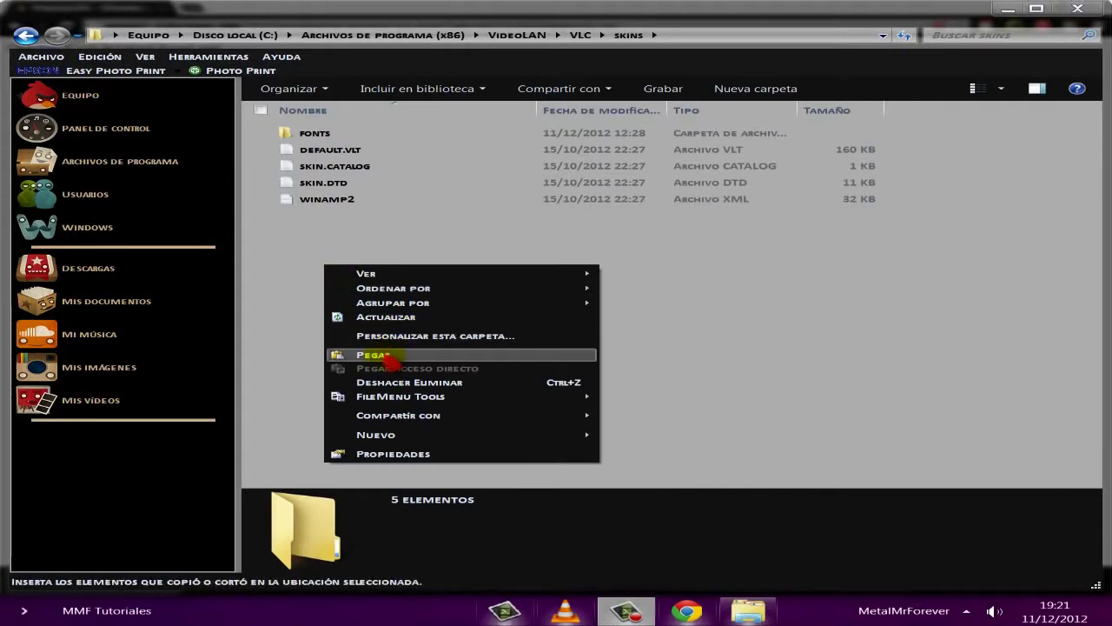
left_click(372, 354)
left_click(556, 365)
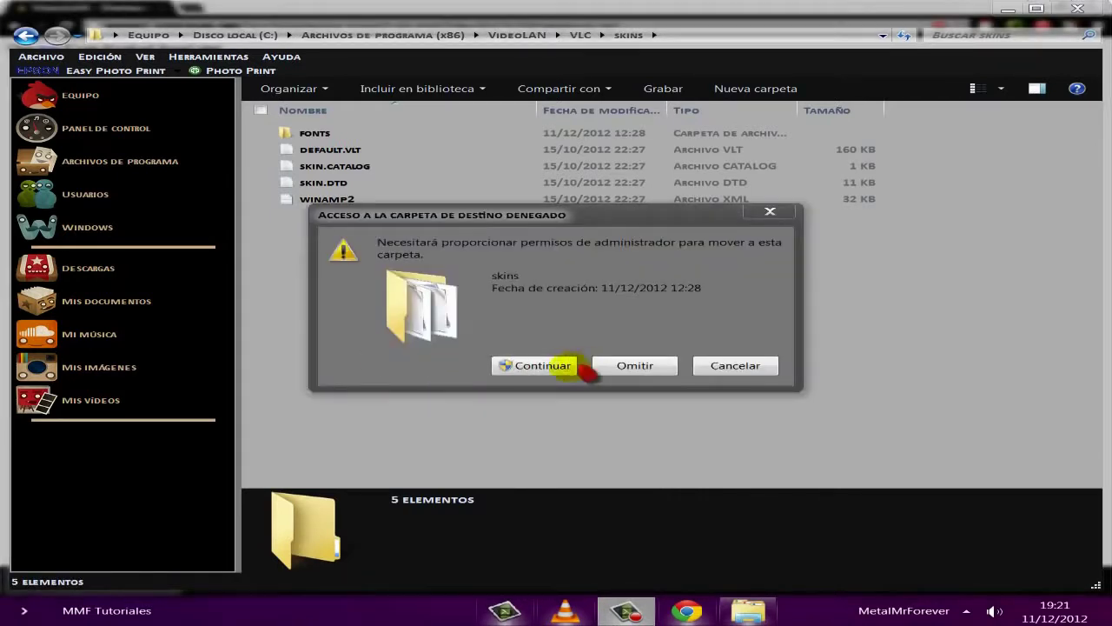
left_click(537, 369)
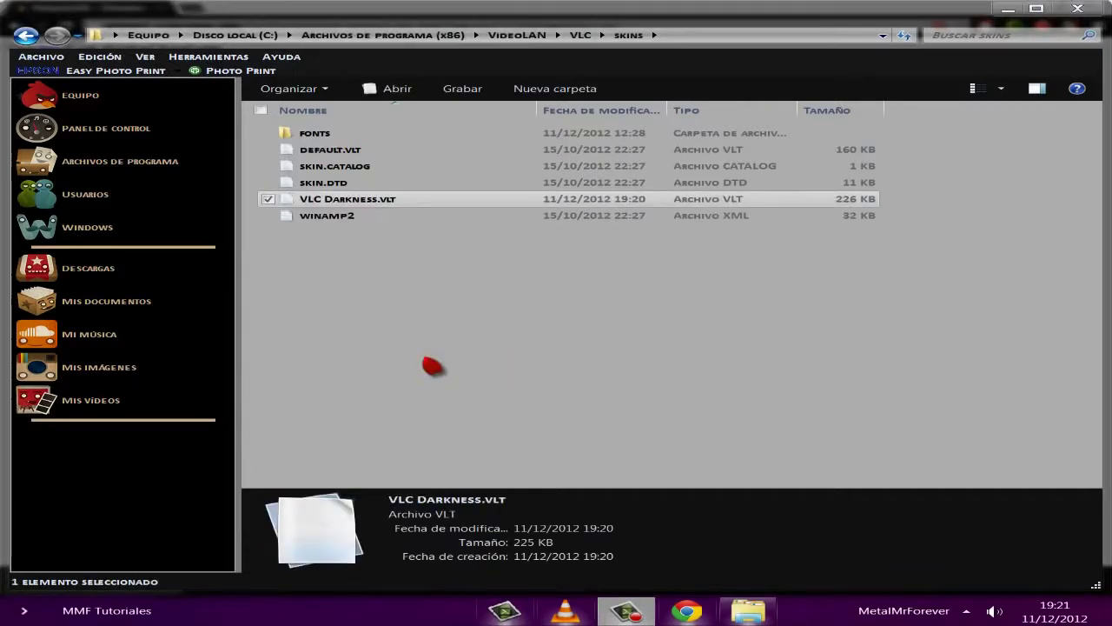
left_click(432, 366)
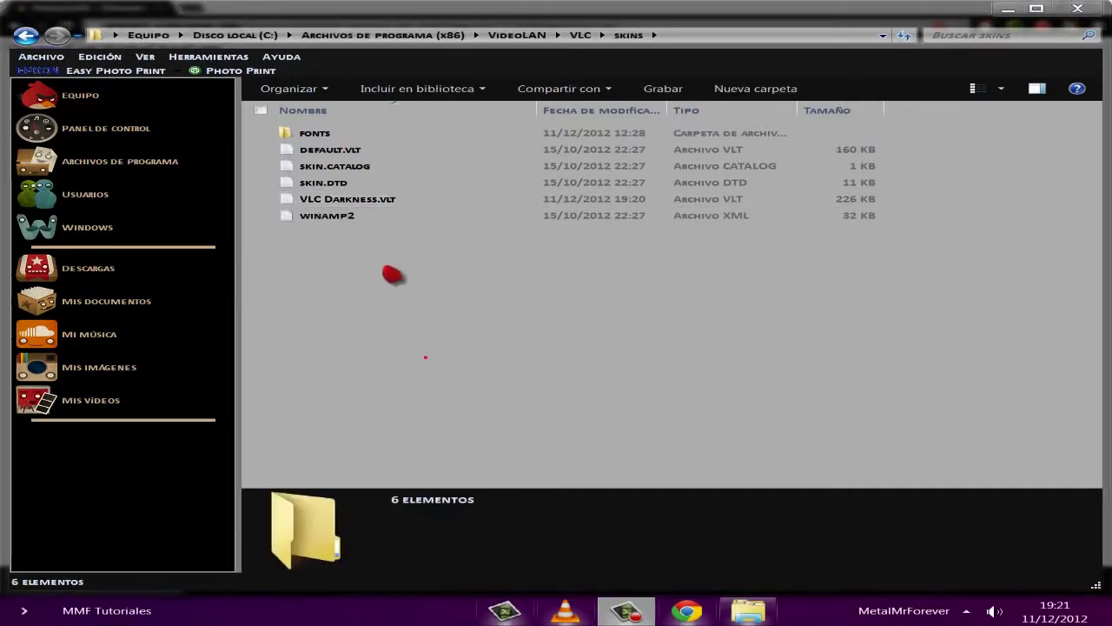
right_click(442, 328)
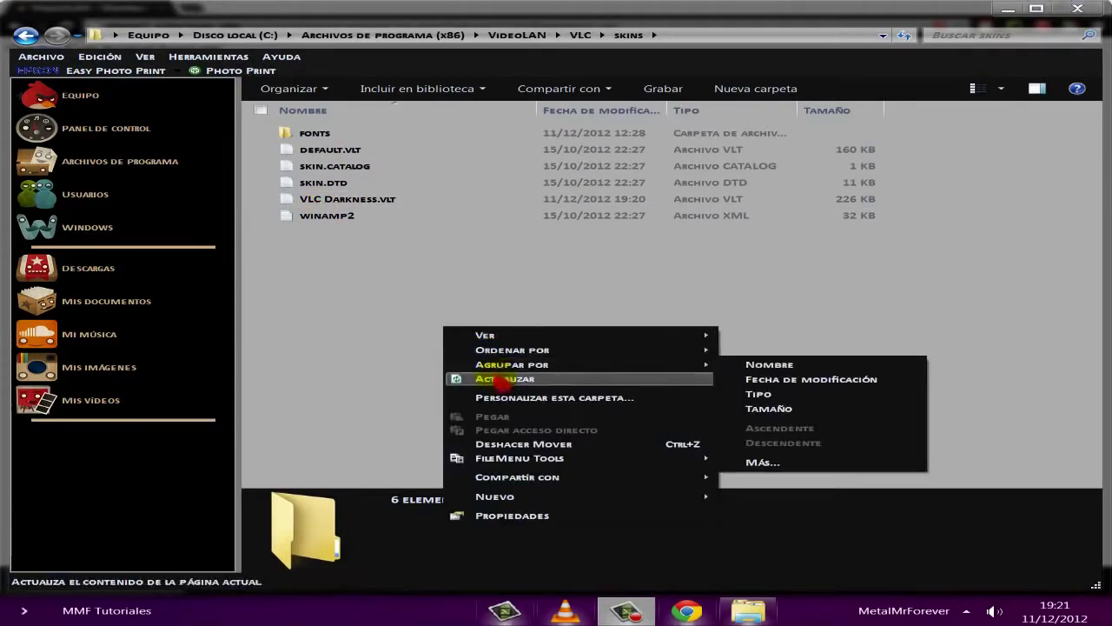
left_click(496, 382)
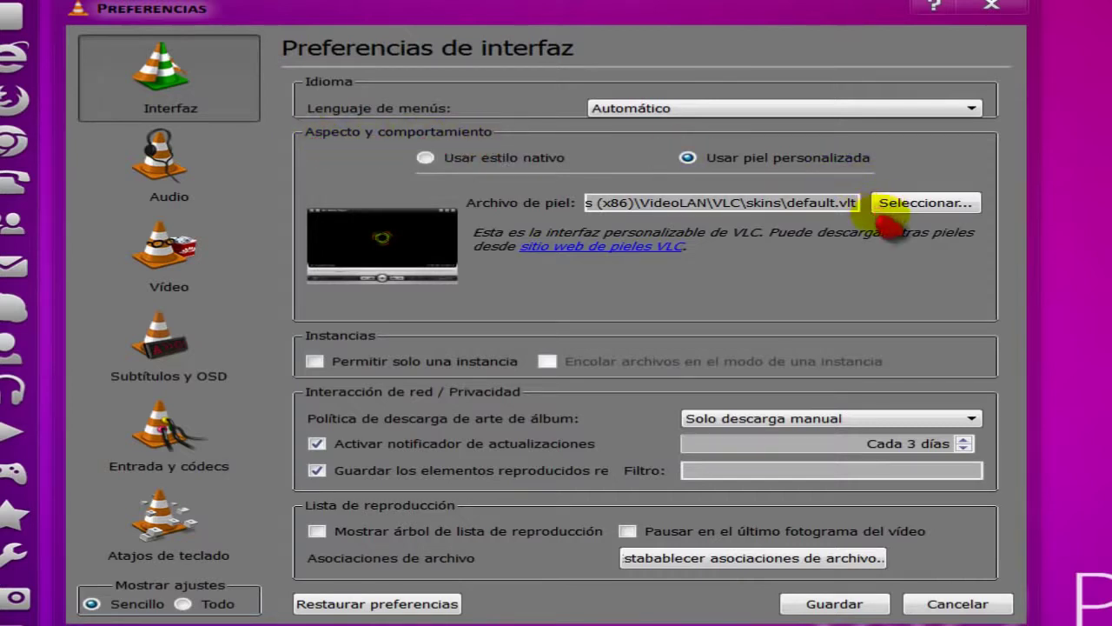
Choose VLC Darkness.vlt from the skins folder as the custom skin file in the interface preferences and save them
left_click(928, 206)
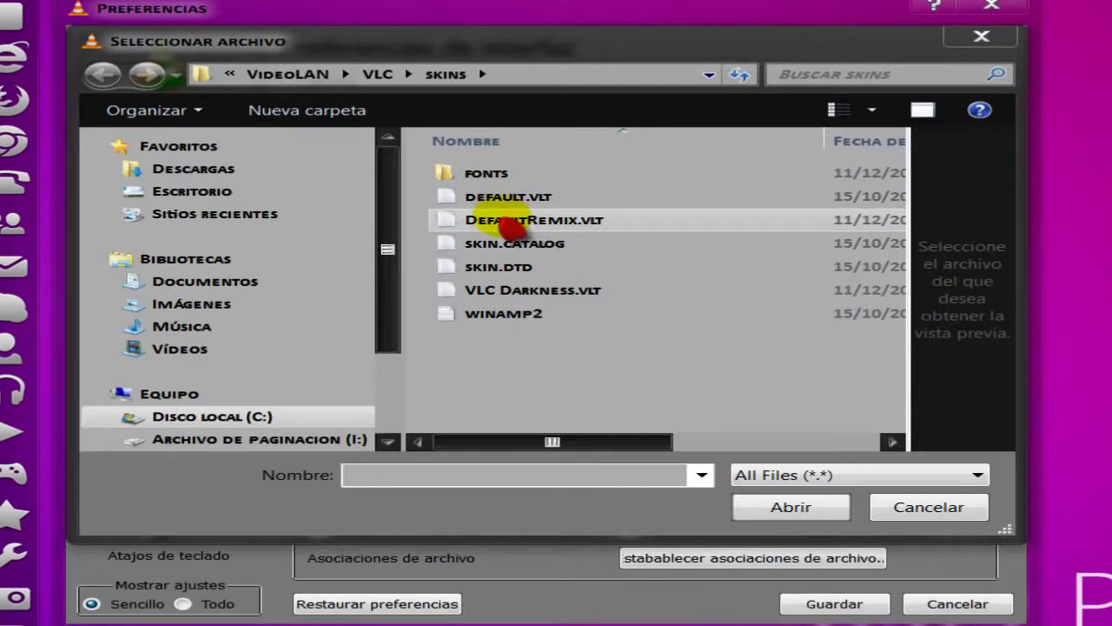
left_click(498, 298)
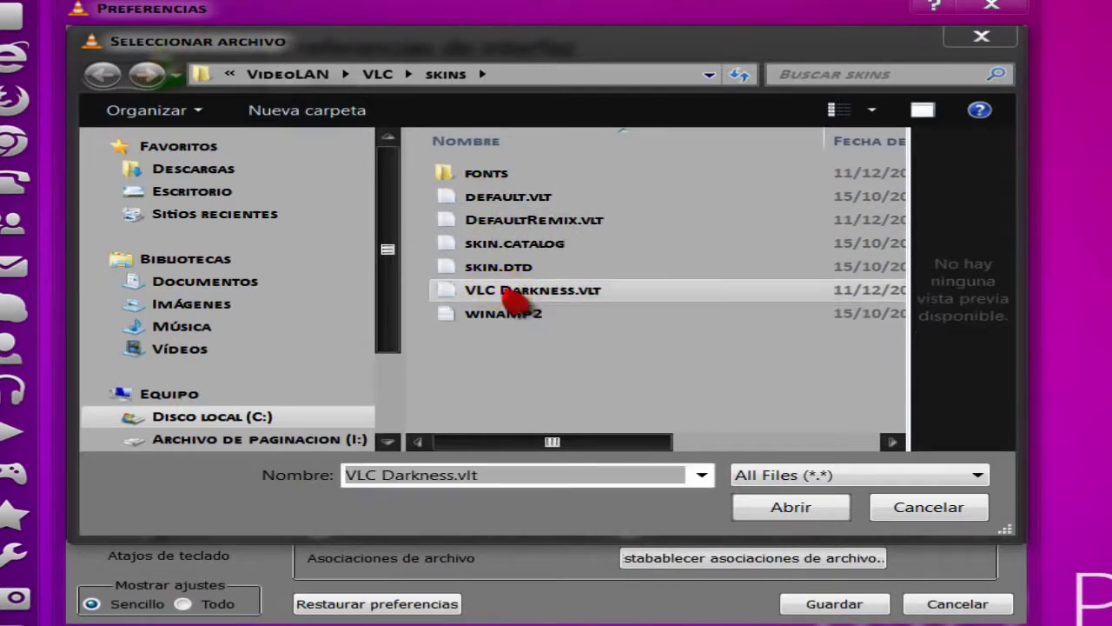
left_click(782, 511)
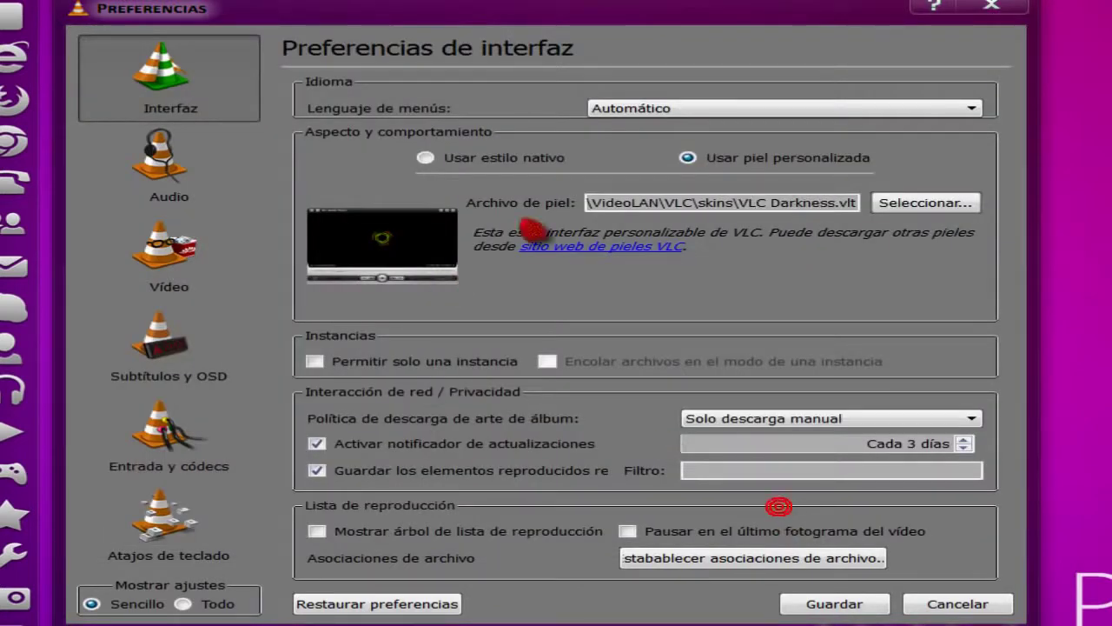
left_click(834, 603)
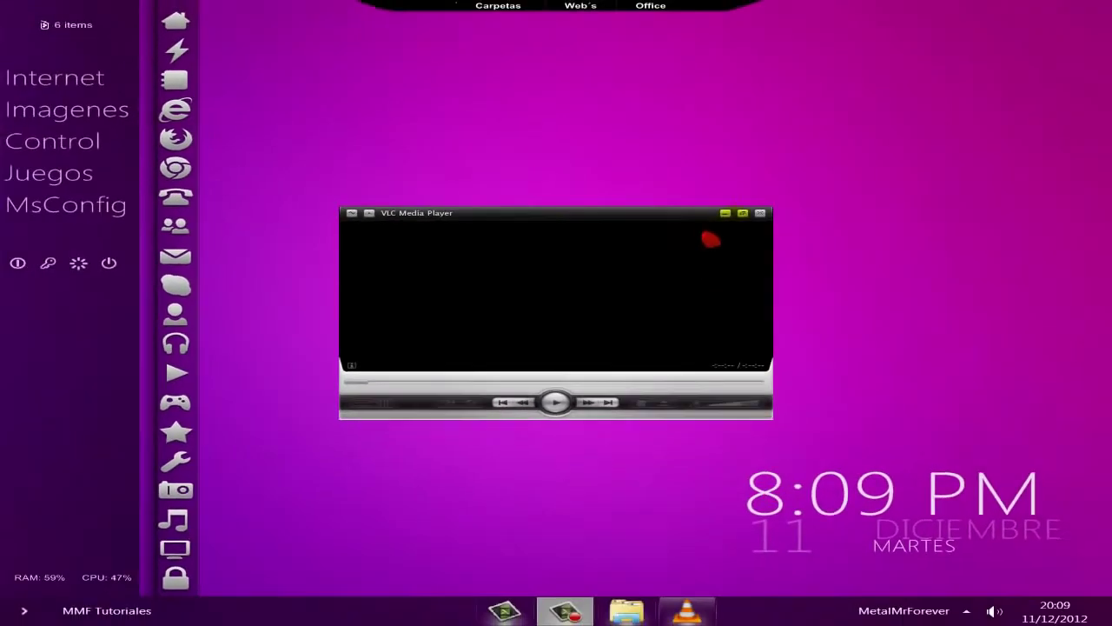
Close and restart VLC to load the chosen skin, and move the player window toward the middle of the desktop
left_click(760, 213)
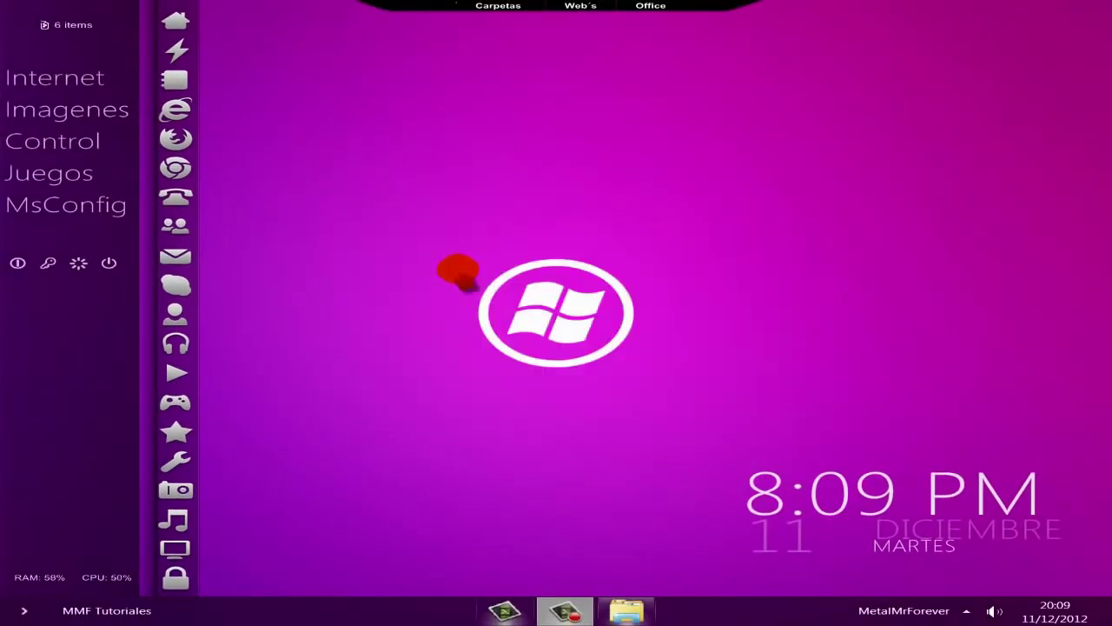
left_click(175, 548)
left_click(252, 558)
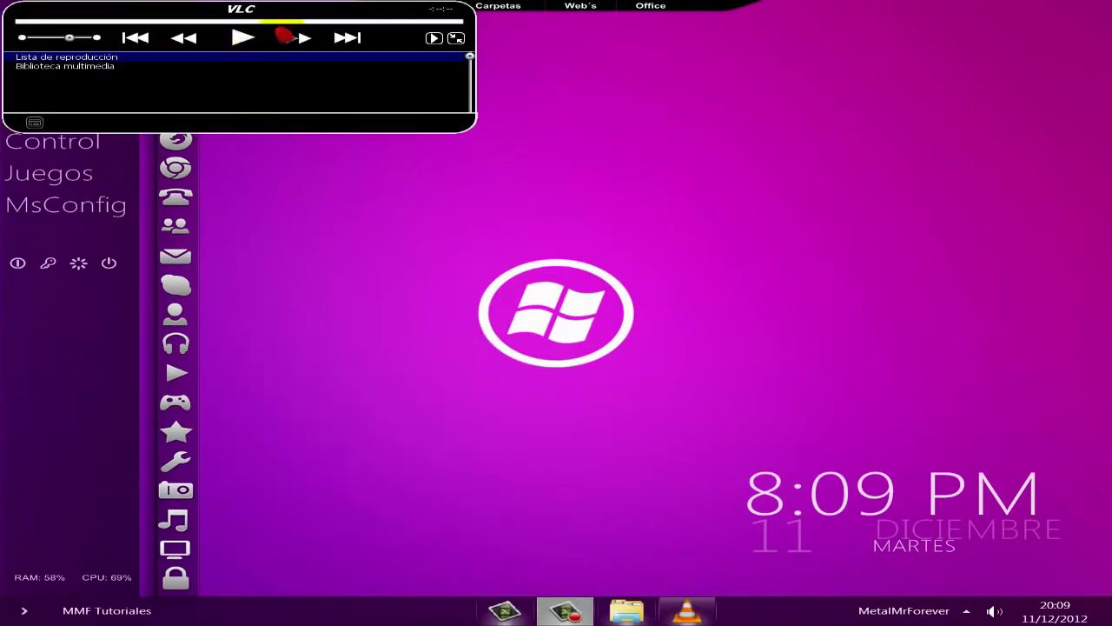
left_click_drag(296, 21, 677, 198)
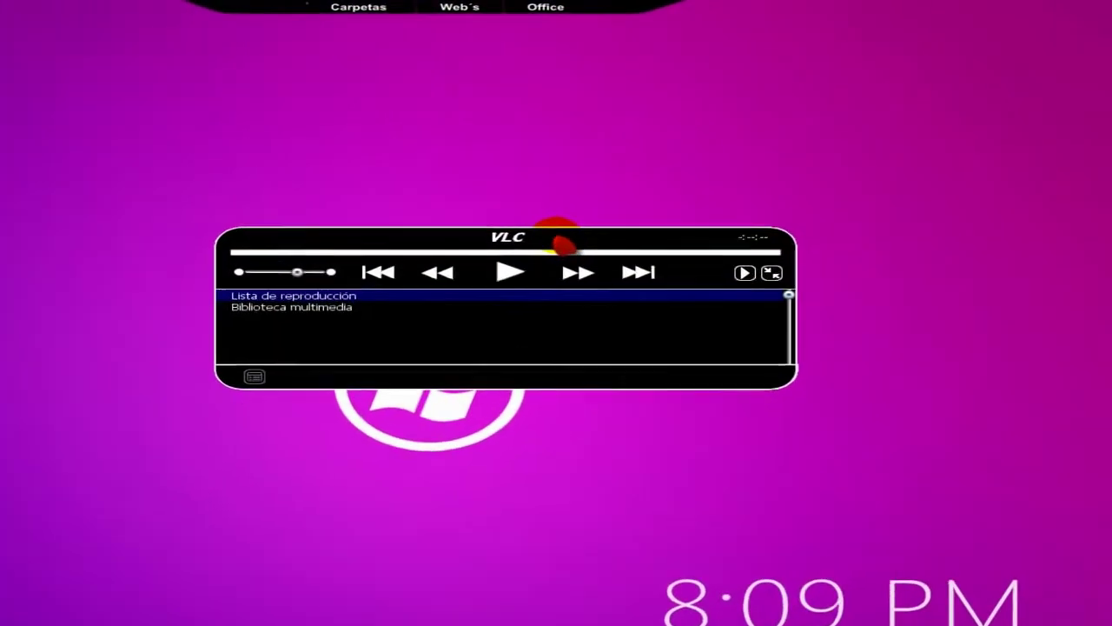
Switch the player's skin to Default directly from its interface options
right_click(633, 241)
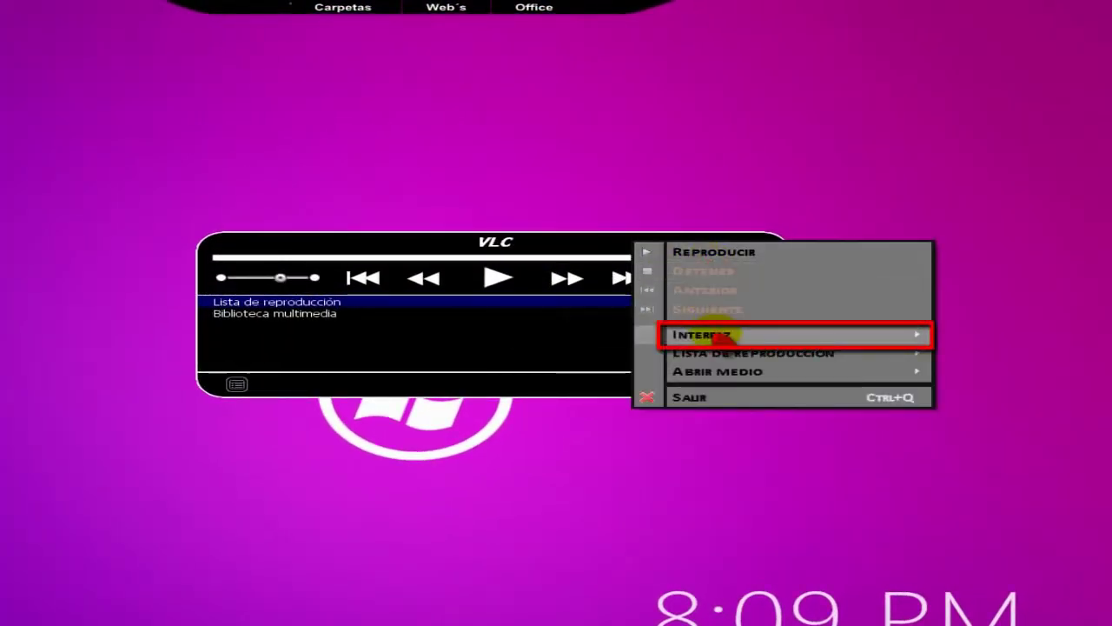
mouse_move(721, 335)
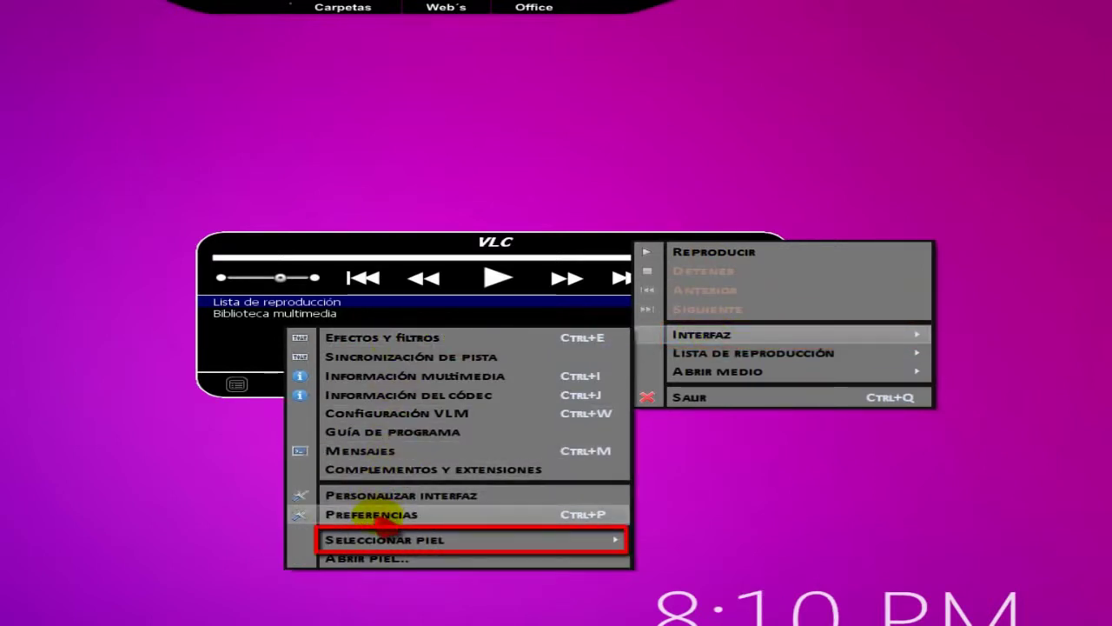
left_click(374, 540)
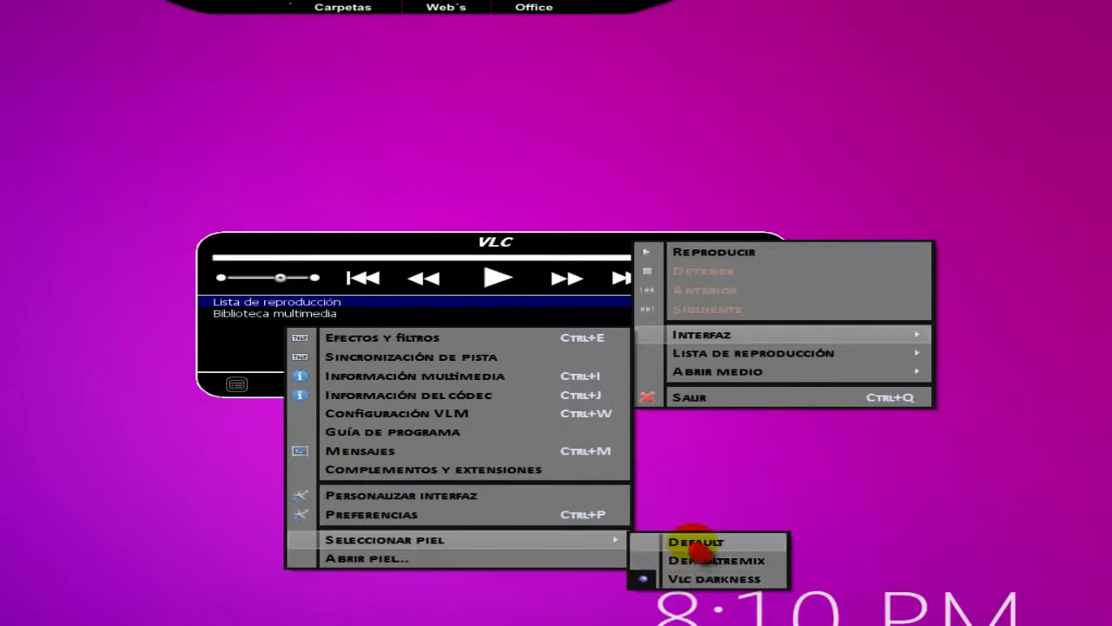
left_click(696, 541)
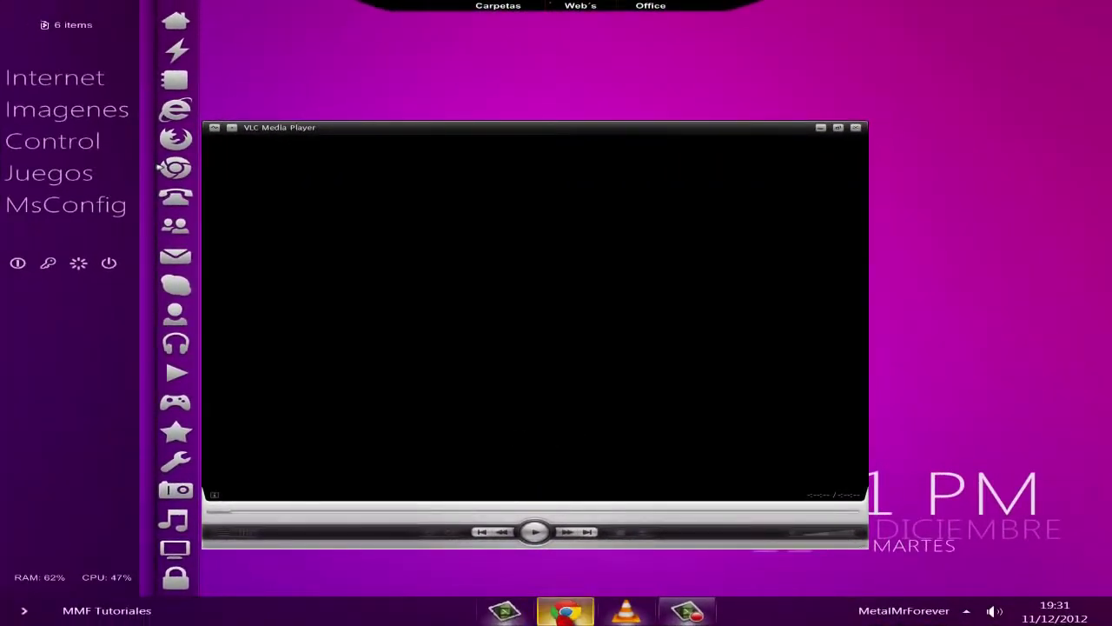
Return to the VideoLAN skin gallery in Chrome and download the Default Remix skin
left_click(564, 610)
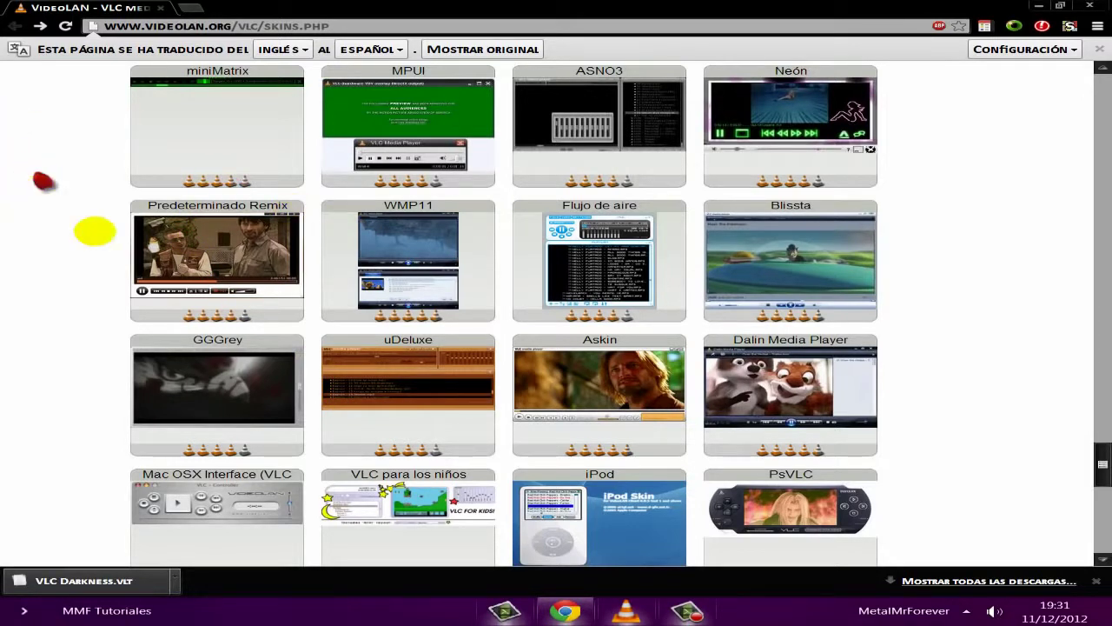
mouse_move(191, 216)
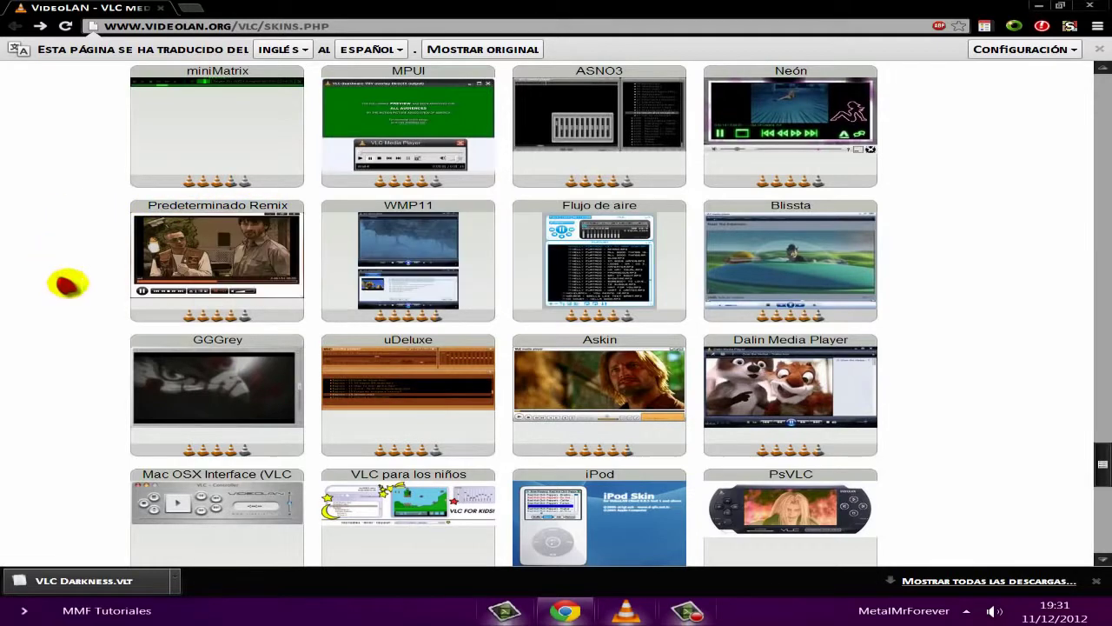
left_click(254, 261)
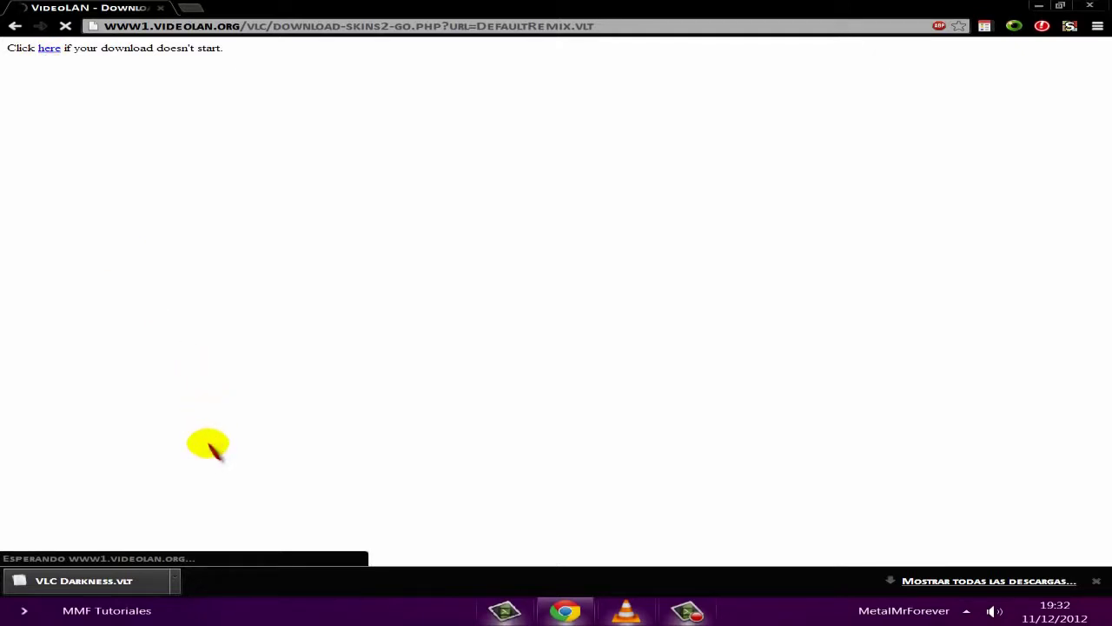
left_click(194, 433)
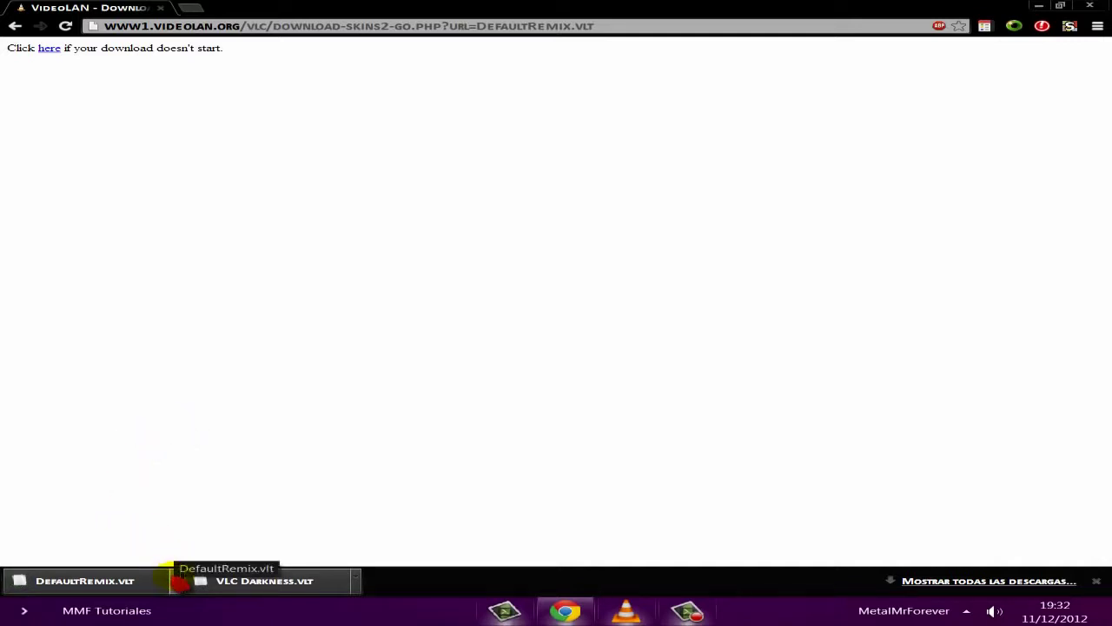
Show the downloaded DefaultRemix.vlt in its folder and cut the file for moving
left_click(176, 580)
left_click(243, 544)
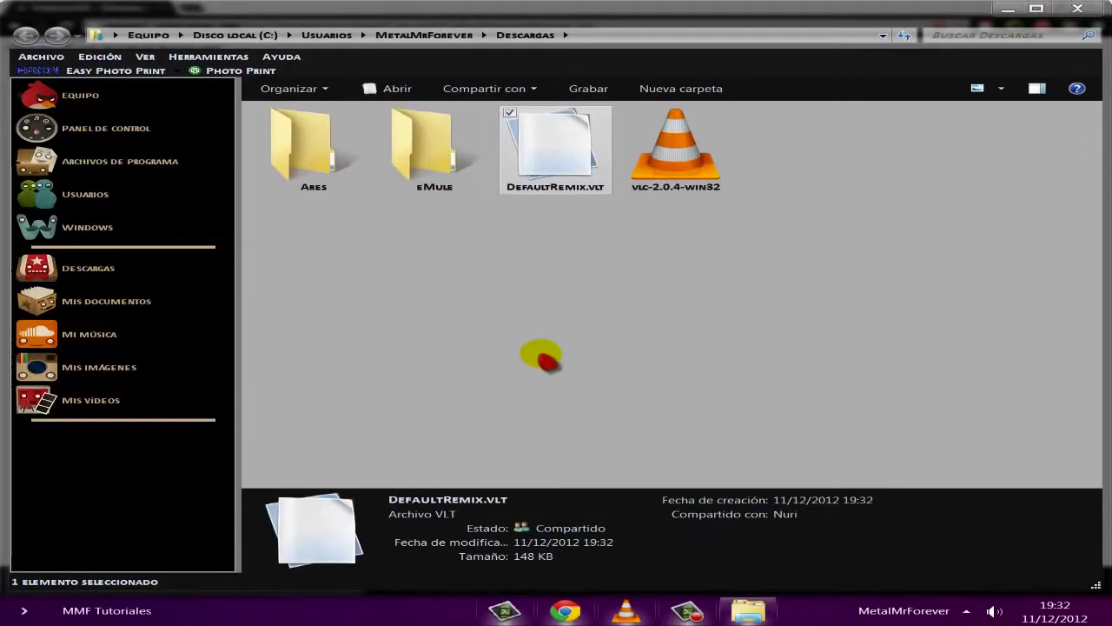
left_click(581, 280)
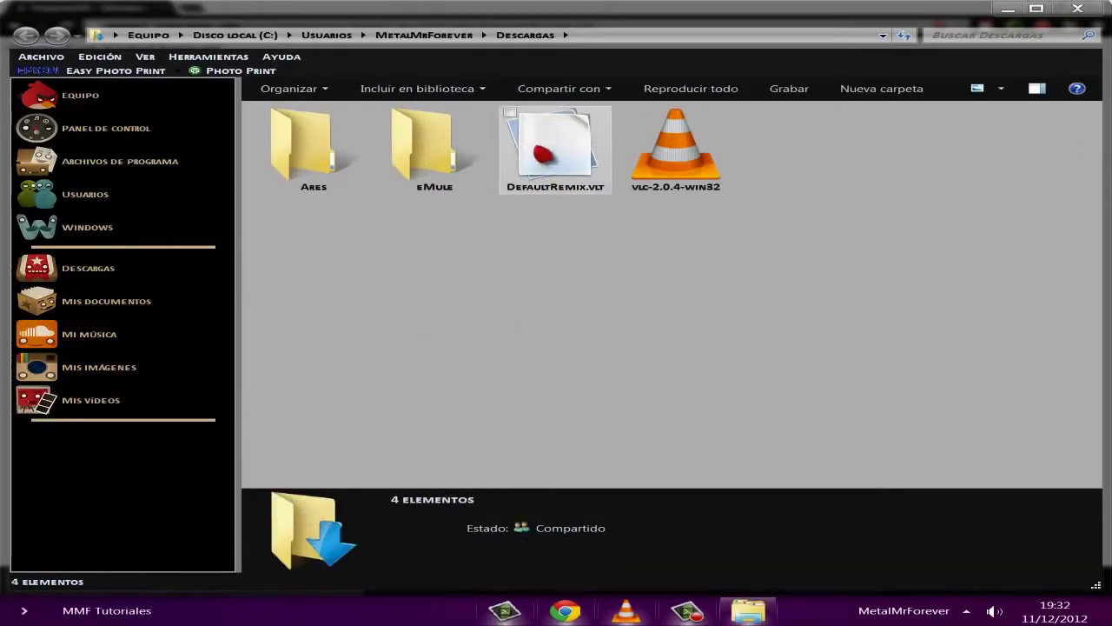
left_click(543, 154)
right_click(543, 154)
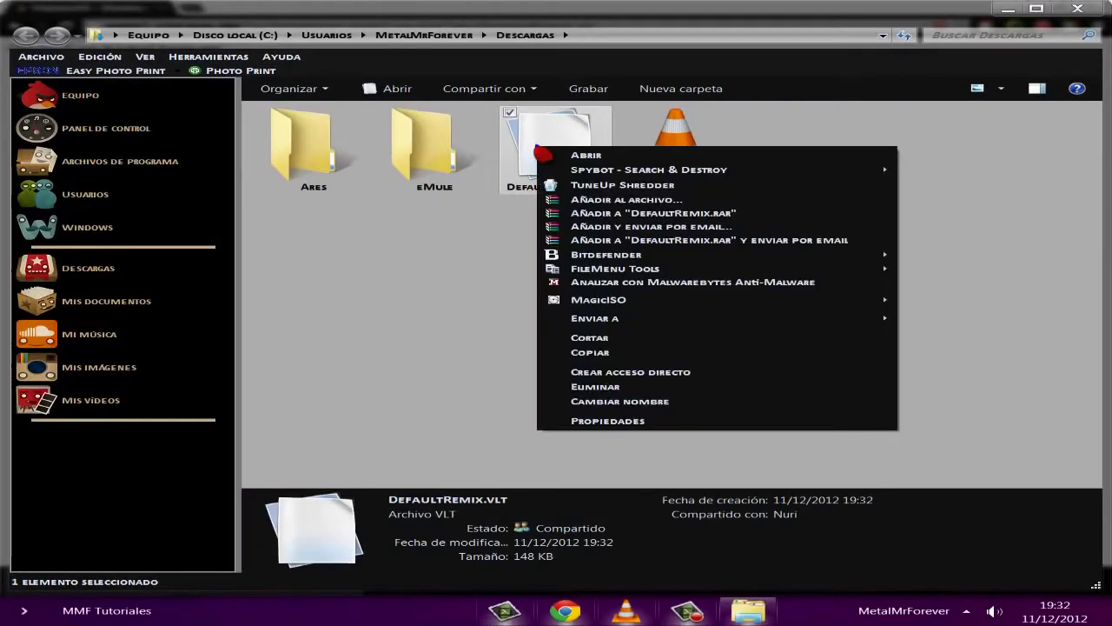
left_click(603, 347)
Go to Archivos de programa (x86) and open the skins folder inside VideoLAN\VLC
left_click(153, 166)
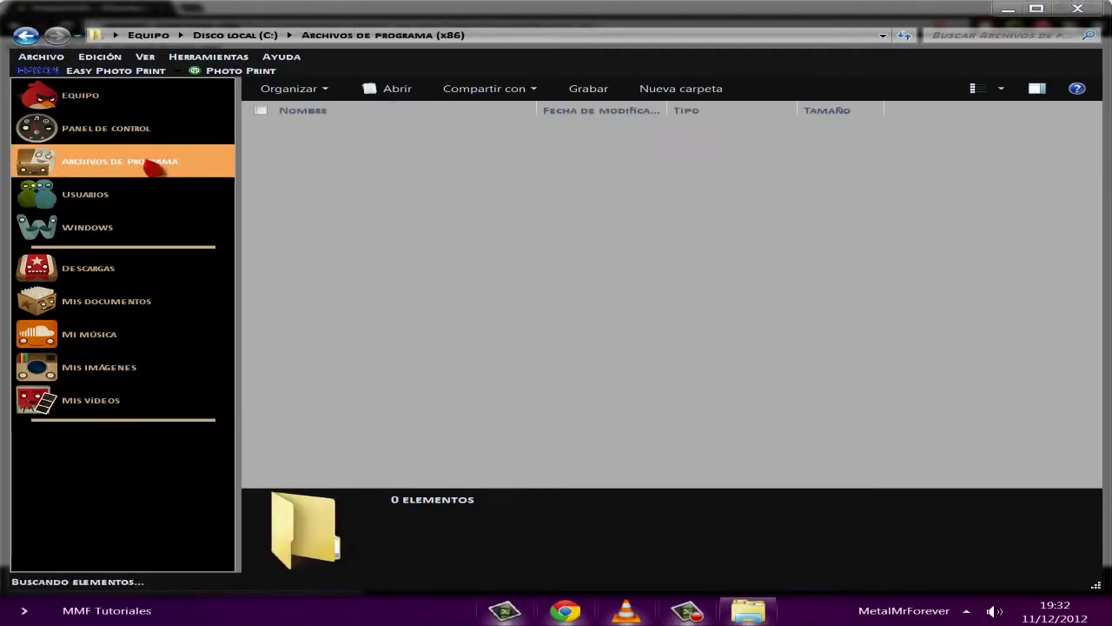
scroll(986, 335, "down", 12)
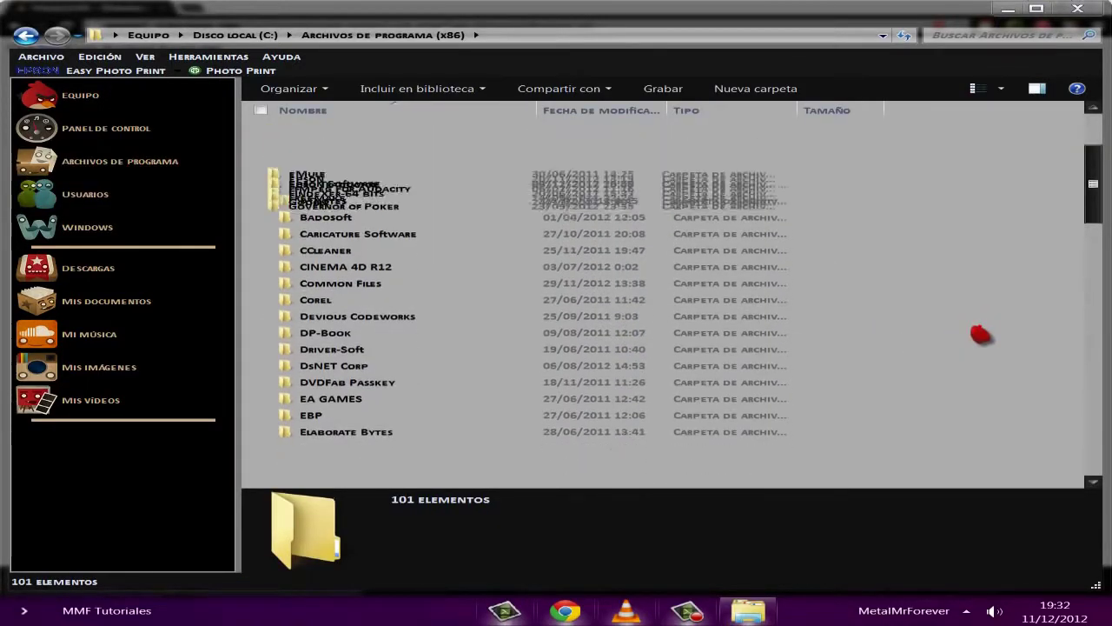
scroll(959, 334, "down", 12)
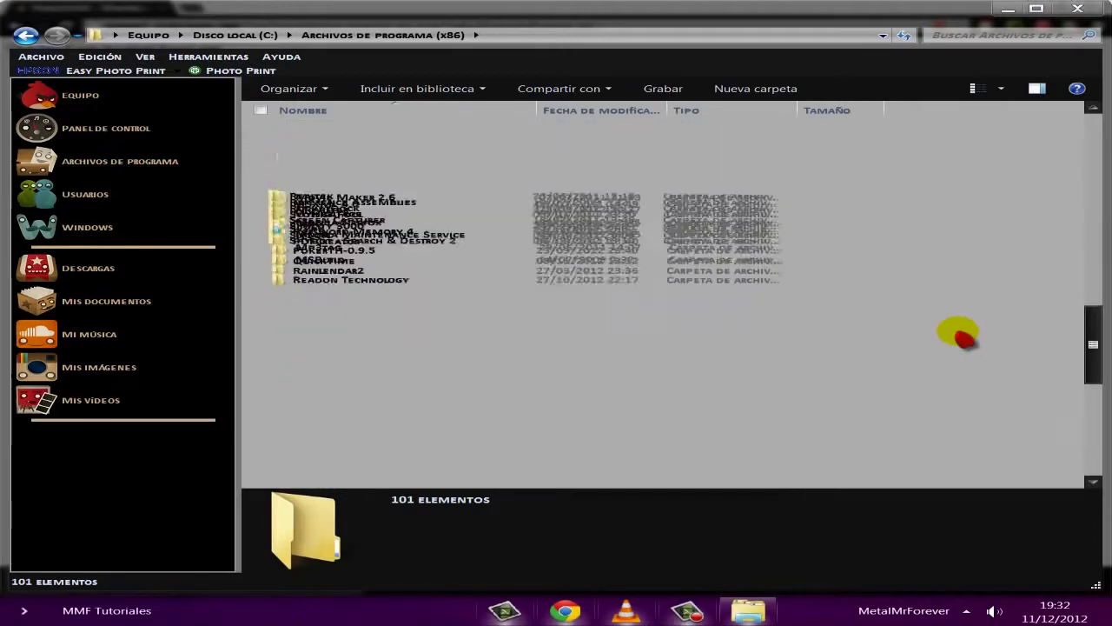
scroll(961, 333, "down", 3)
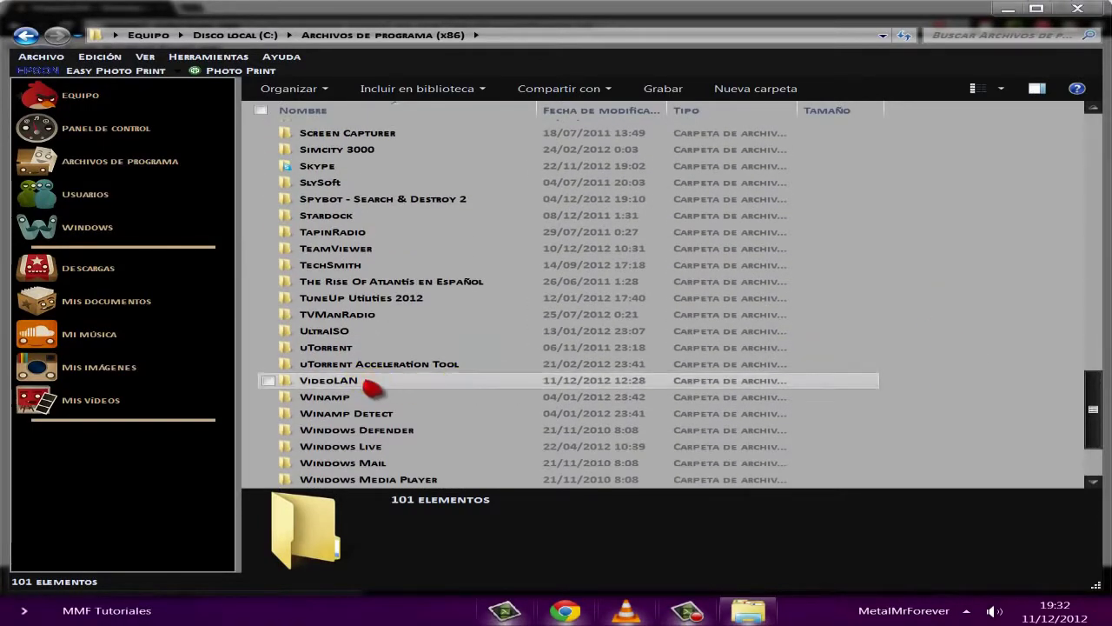
double_click(369, 385)
double_click(299, 134)
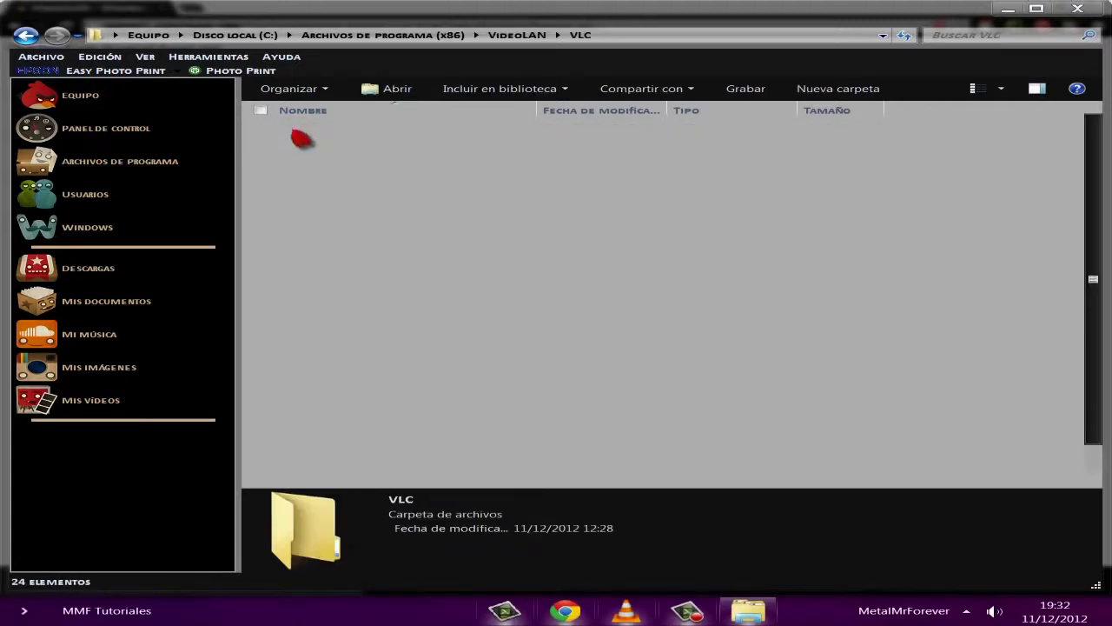
double_click(313, 217)
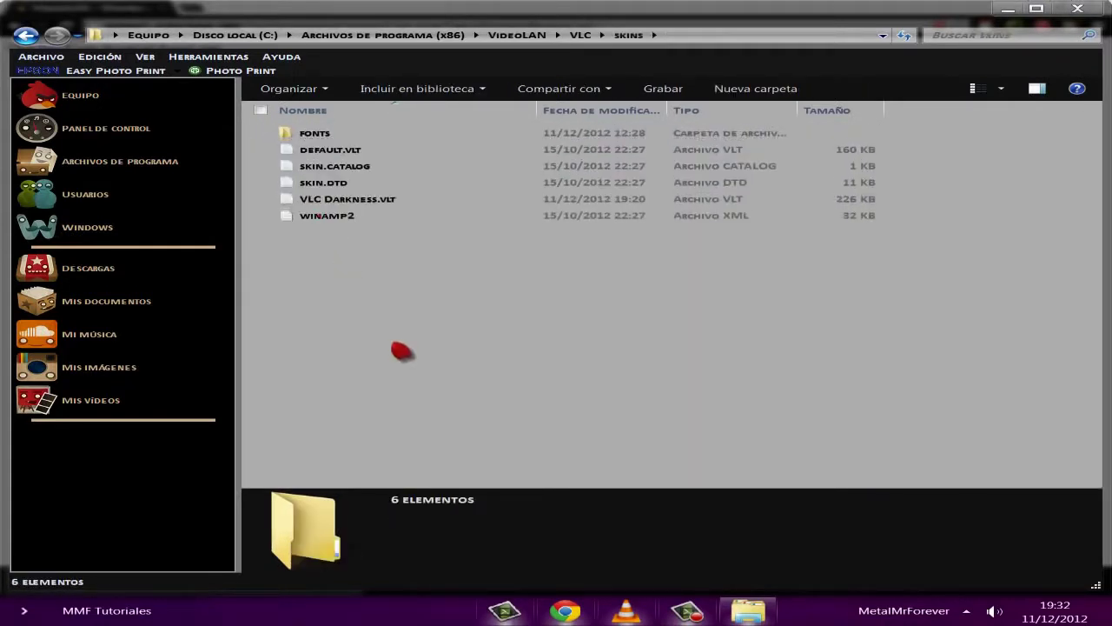
Paste DefaultRemix.vlt into the skins folder with administrator permission, refresh the folder and close its window
right_click(395, 338)
left_click(447, 428)
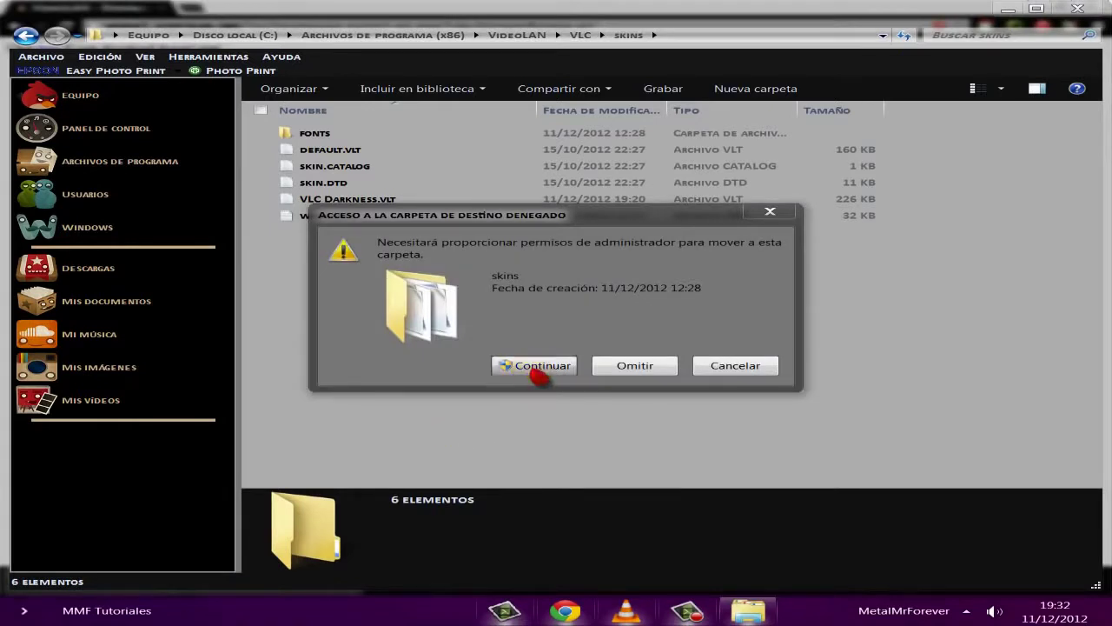
left_click(538, 369)
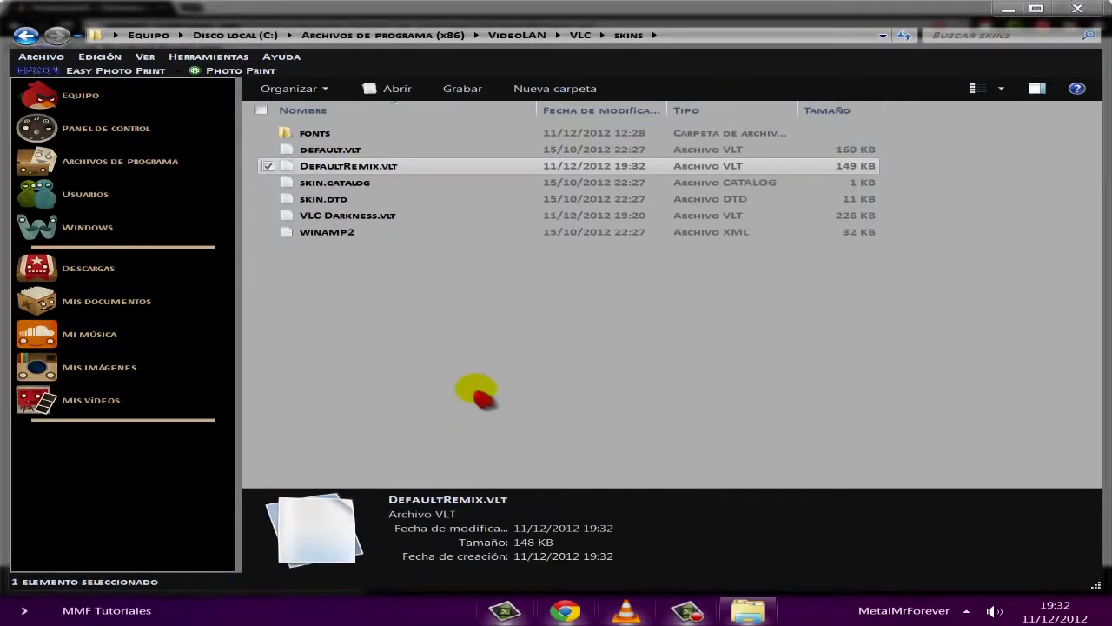
left_click(482, 397)
right_click(475, 380)
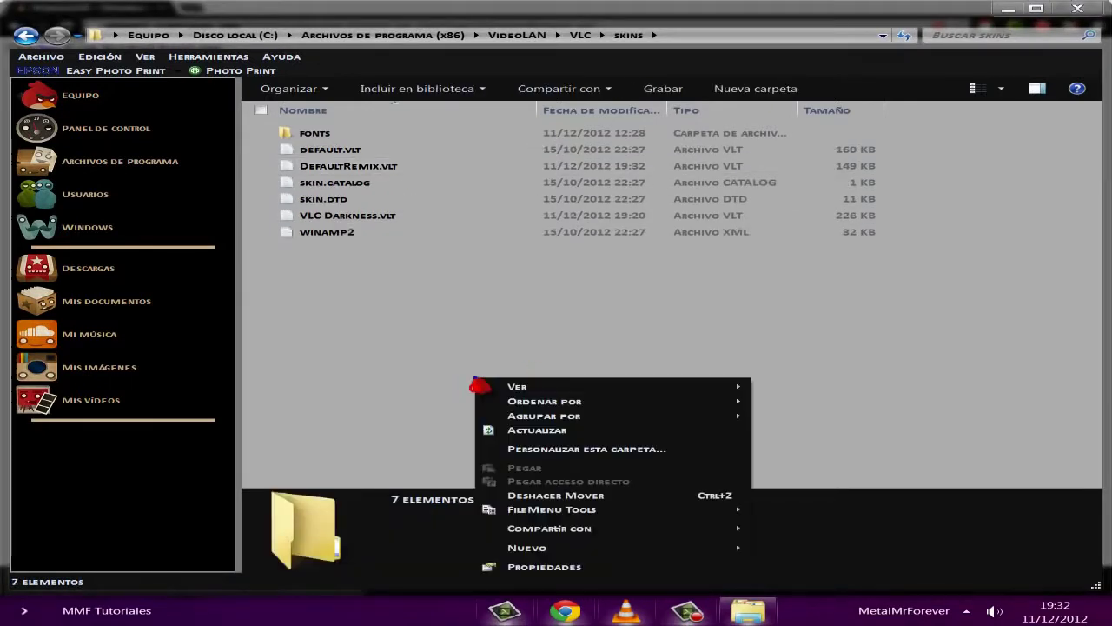
left_click(564, 430)
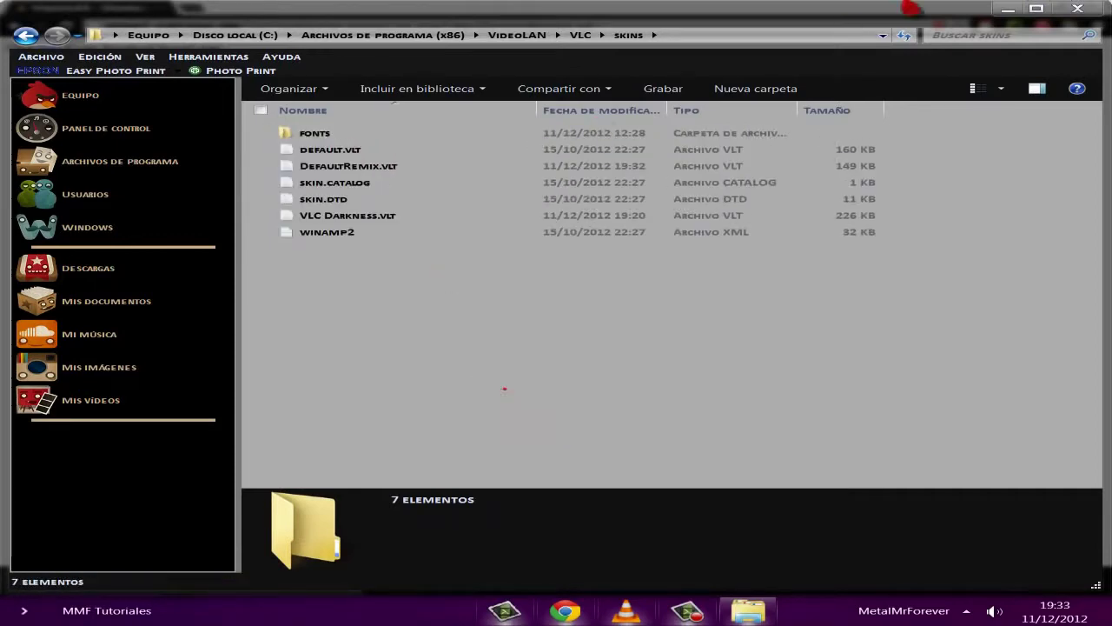
left_click(1077, 9)
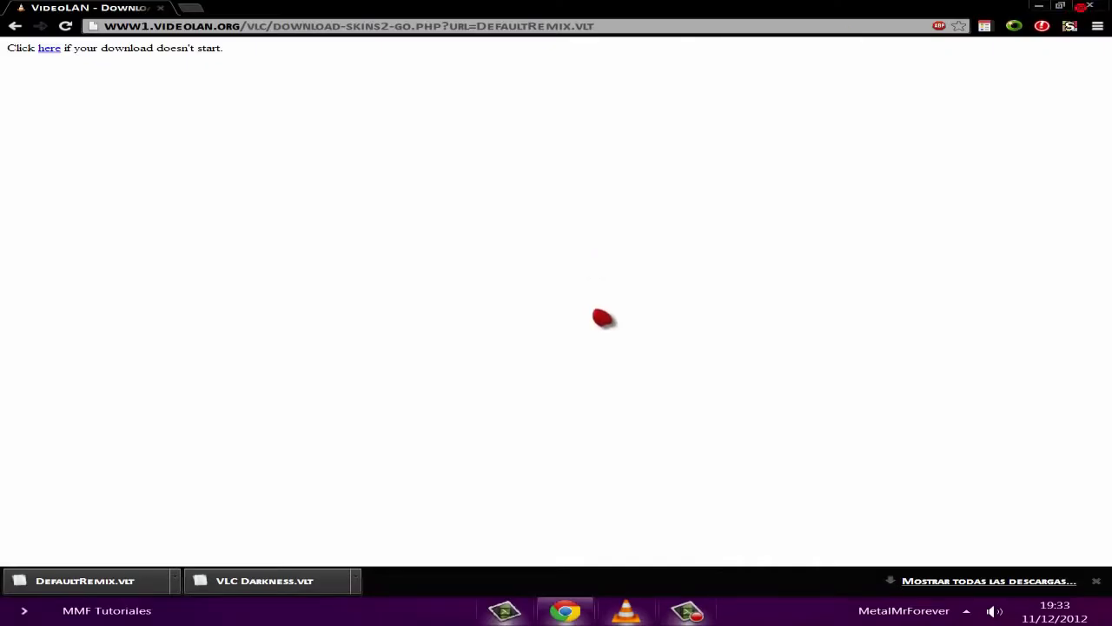
Close Chrome and check the list of selectable skins in VLC media player's interface options
left_click(1093, 9)
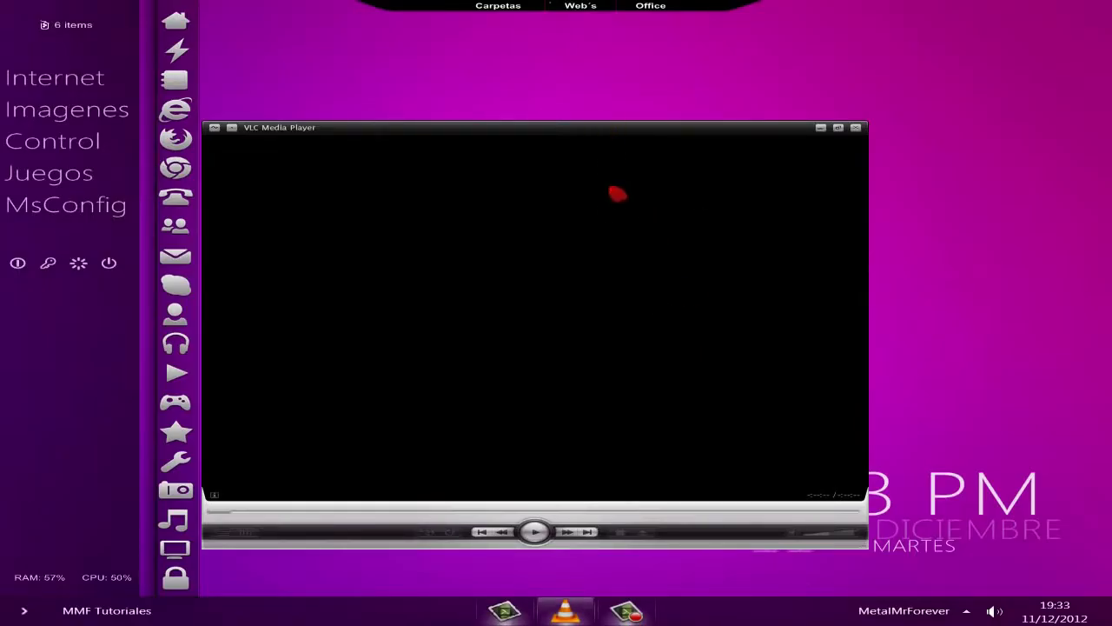
right_click(626, 181)
mouse_move(713, 252)
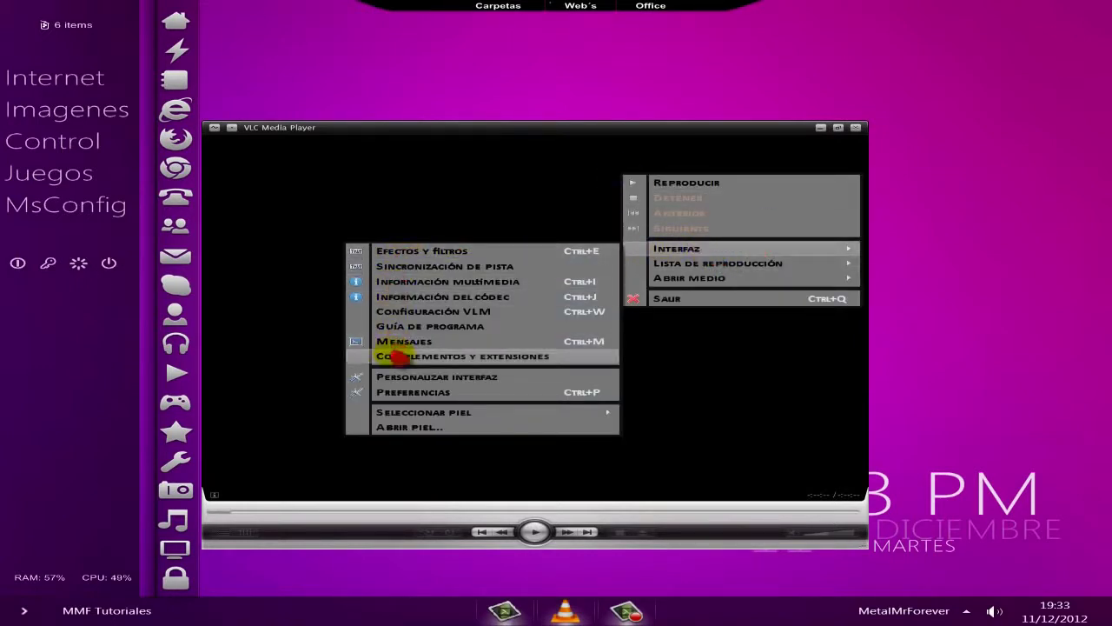
left_click(415, 414)
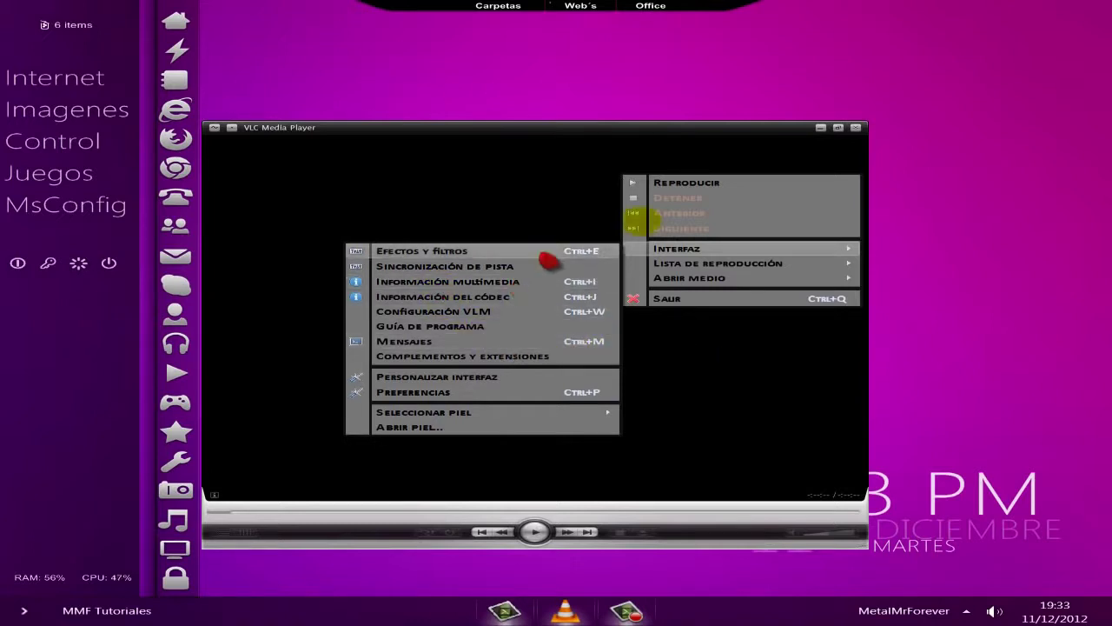
left_click(928, 258)
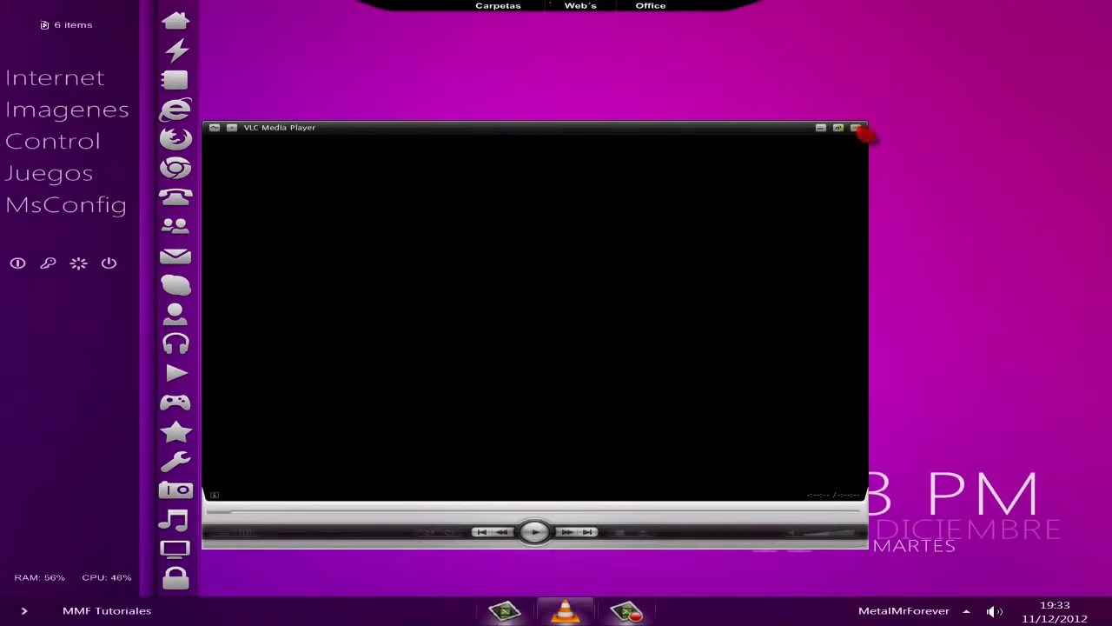
Close VLC media player and launch it again from the desktop dock
left_click(856, 128)
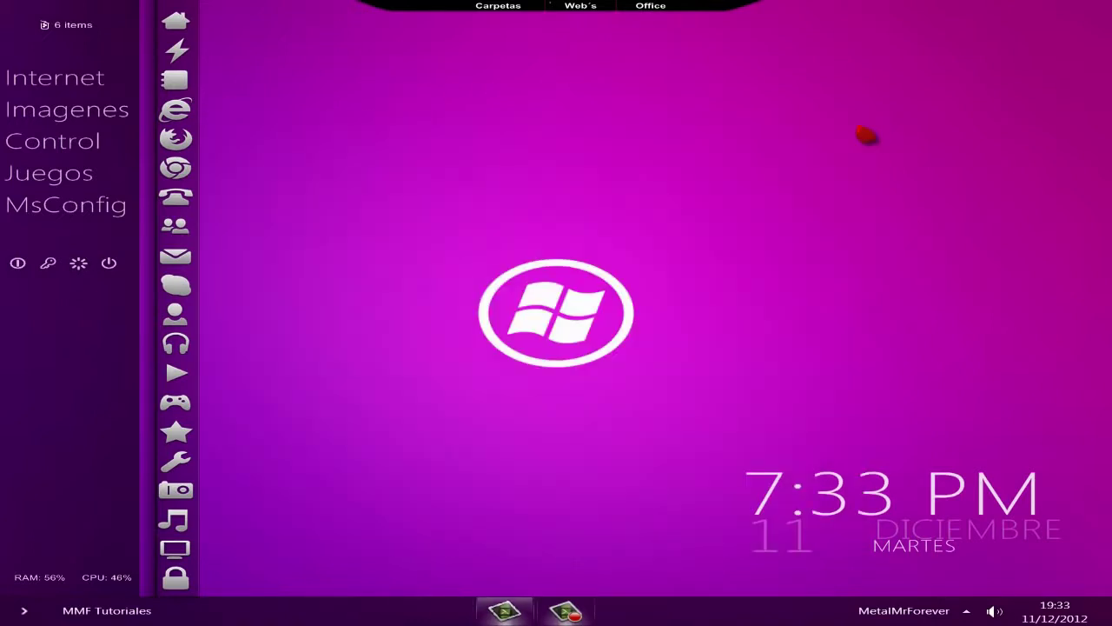
left_click(175, 547)
left_click(255, 556)
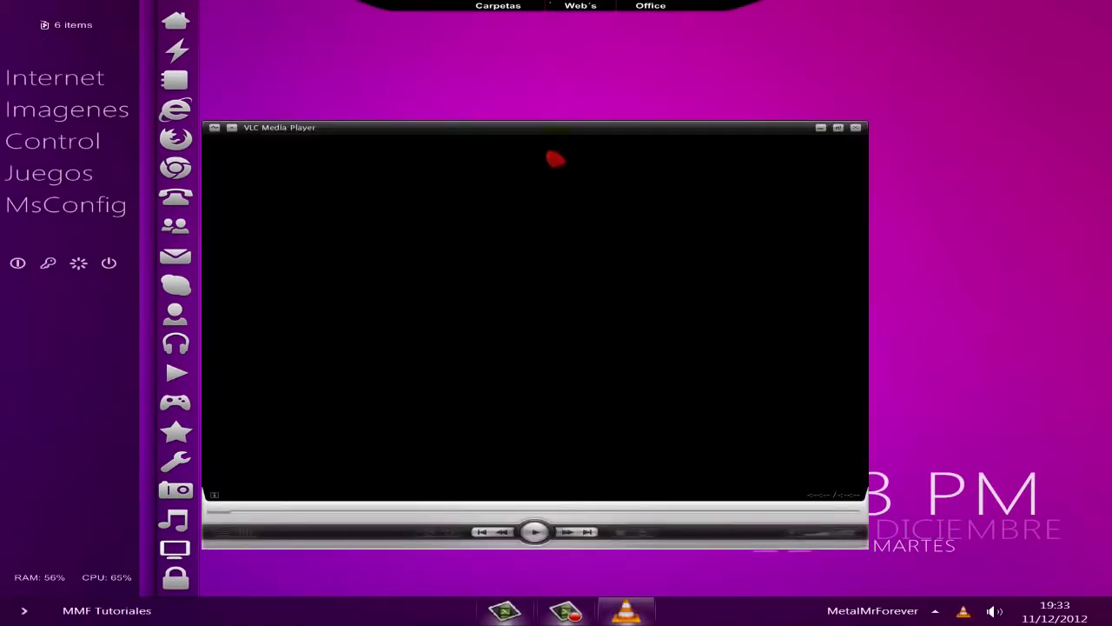
Apply the DefaultRemix skin to the player
right_click(569, 137)
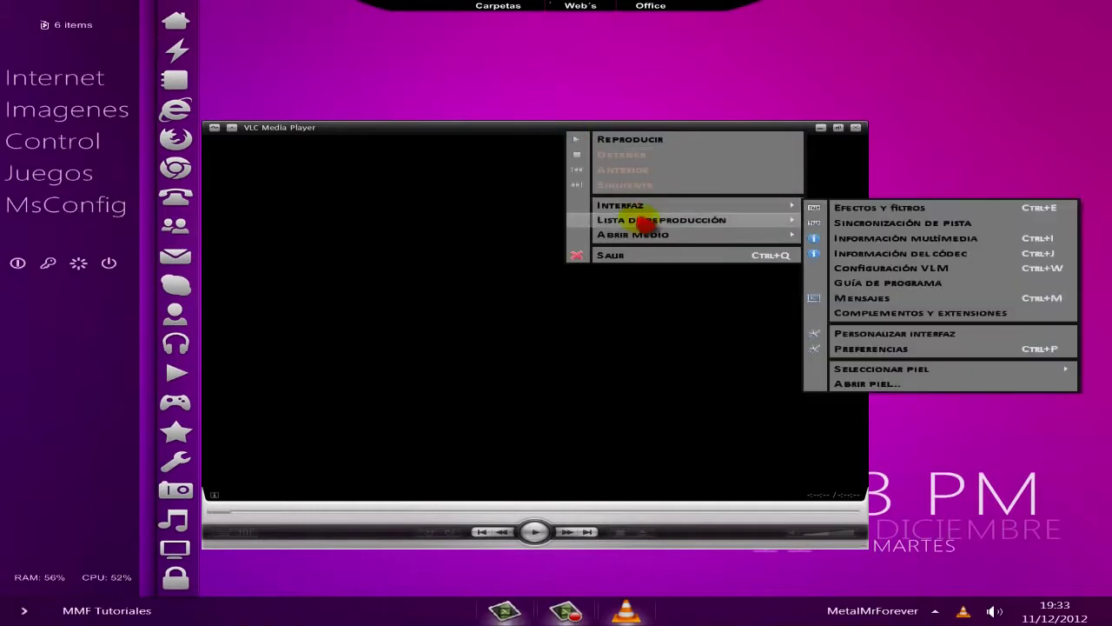
mouse_move(699, 211)
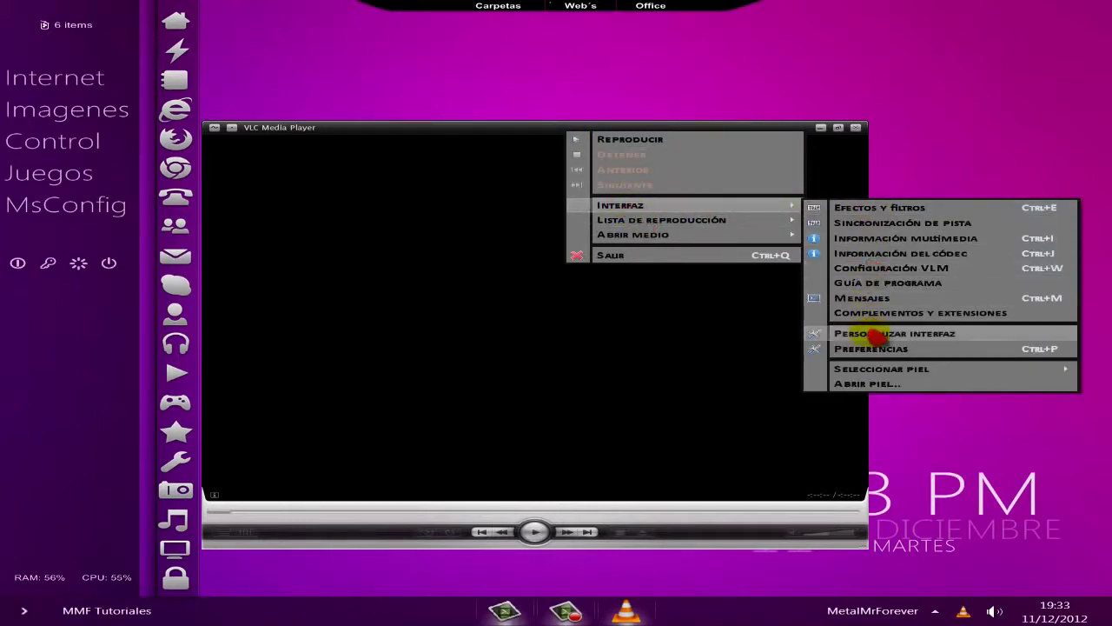
mouse_move(885, 372)
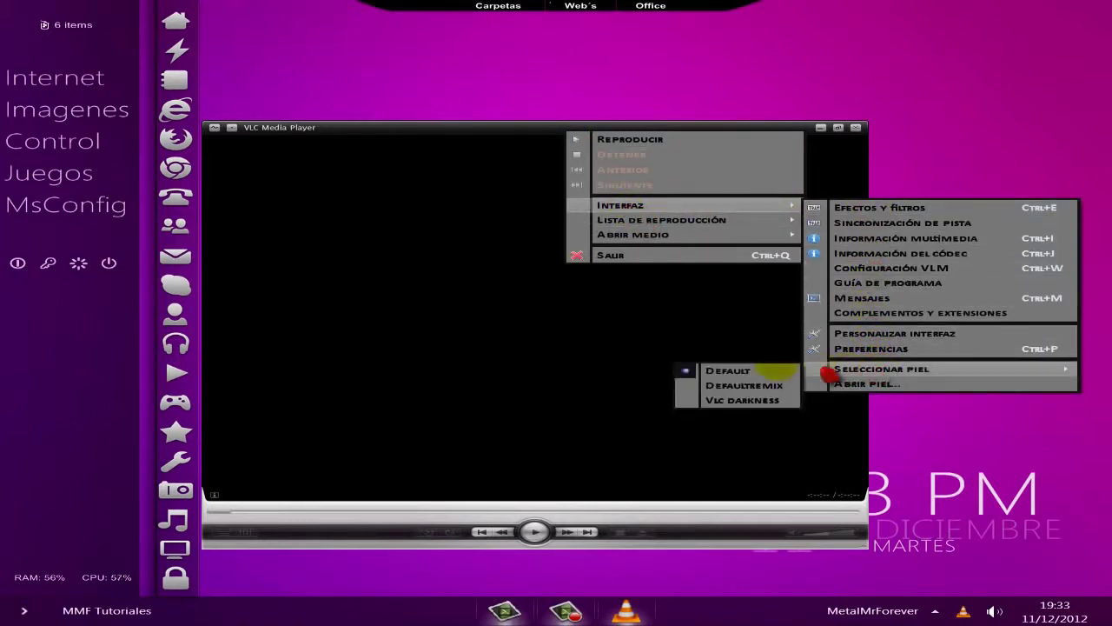
left_click(734, 388)
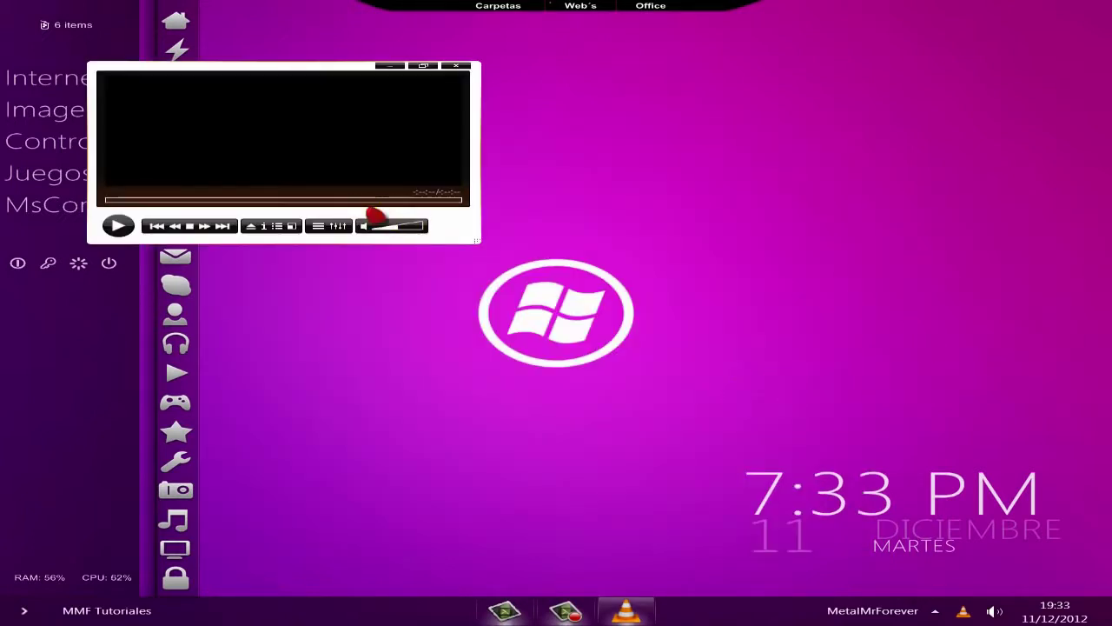
Move the player window toward the middle of the desktop and try its minimal mode
left_click_drag(252, 75, 528, 178)
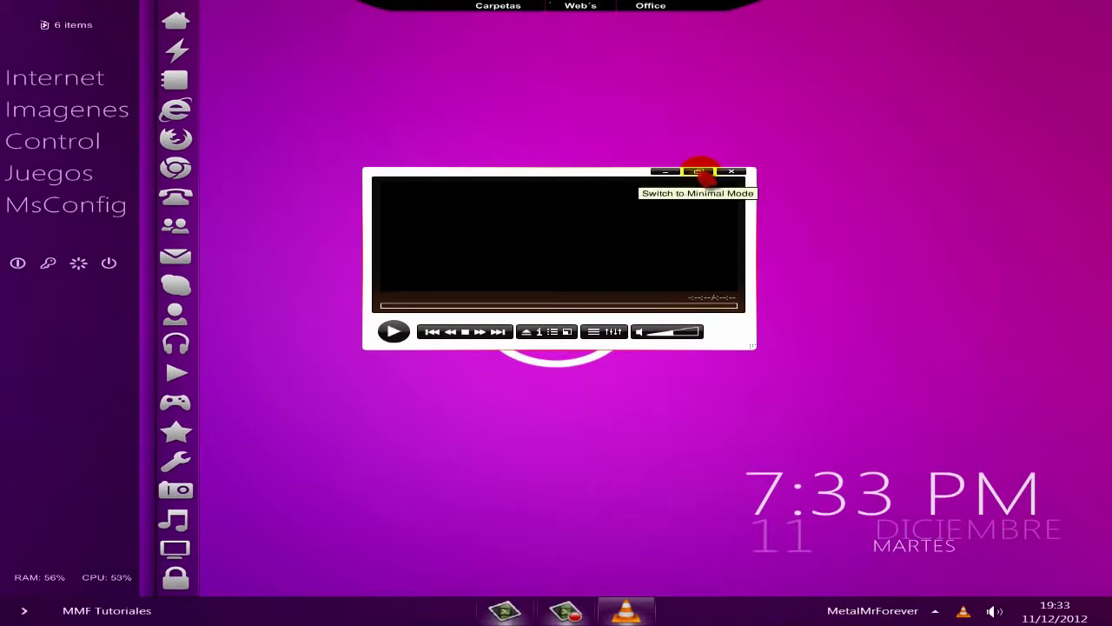
left_click(704, 172)
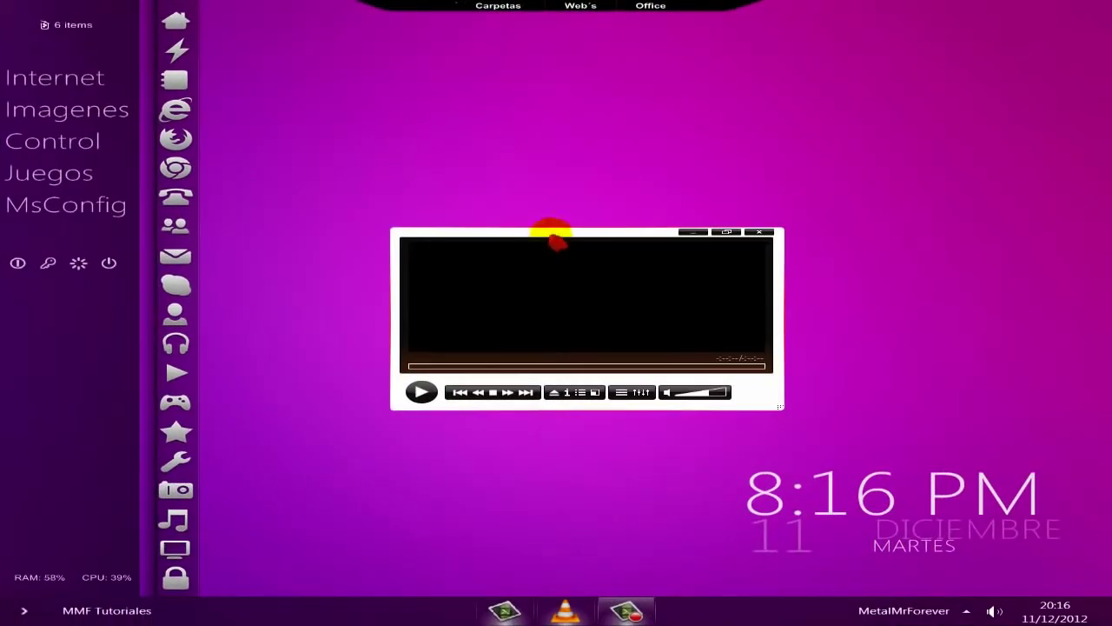
Open the player's preferences and review the interface, audio, video, subtitles, input and codecs, and keyboard shortcut settings
right_click(556, 240)
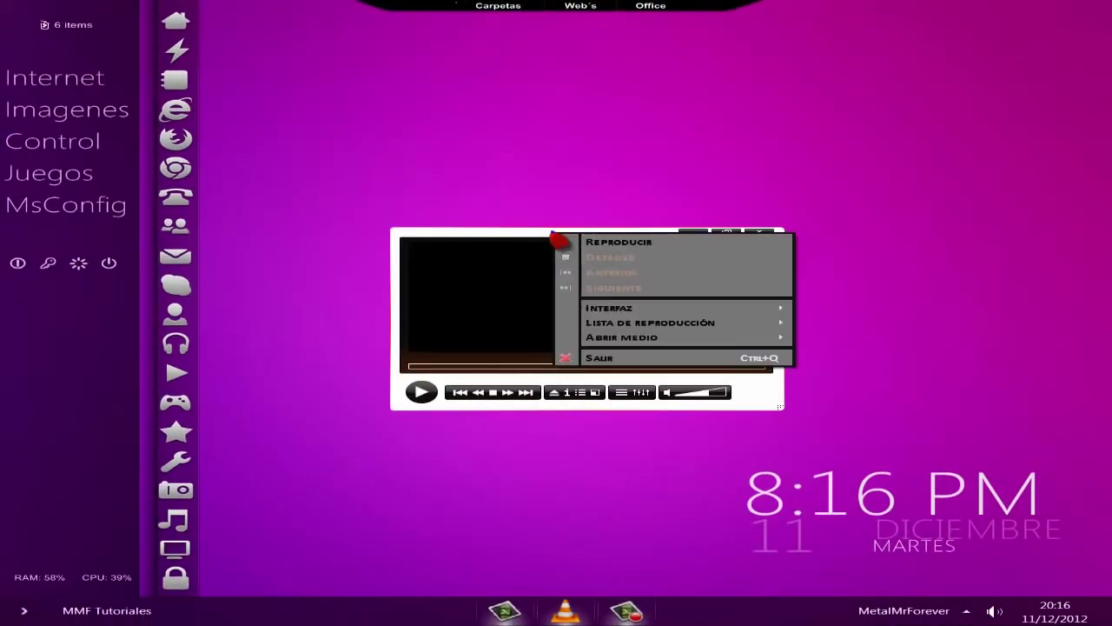
mouse_move(597, 308)
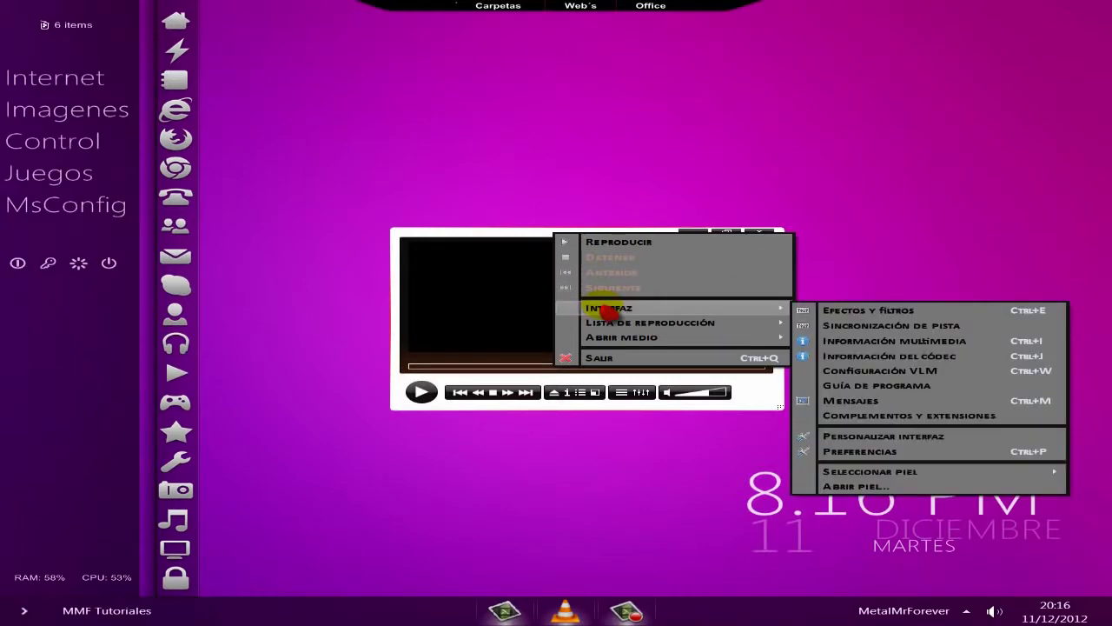
left_click(864, 452)
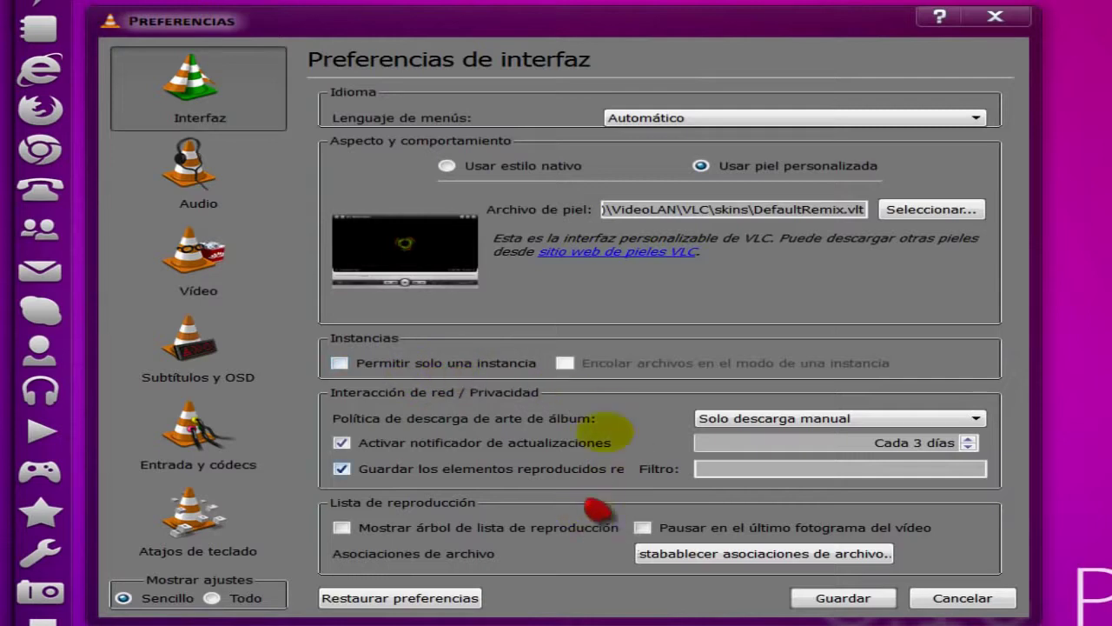
left_click(204, 178)
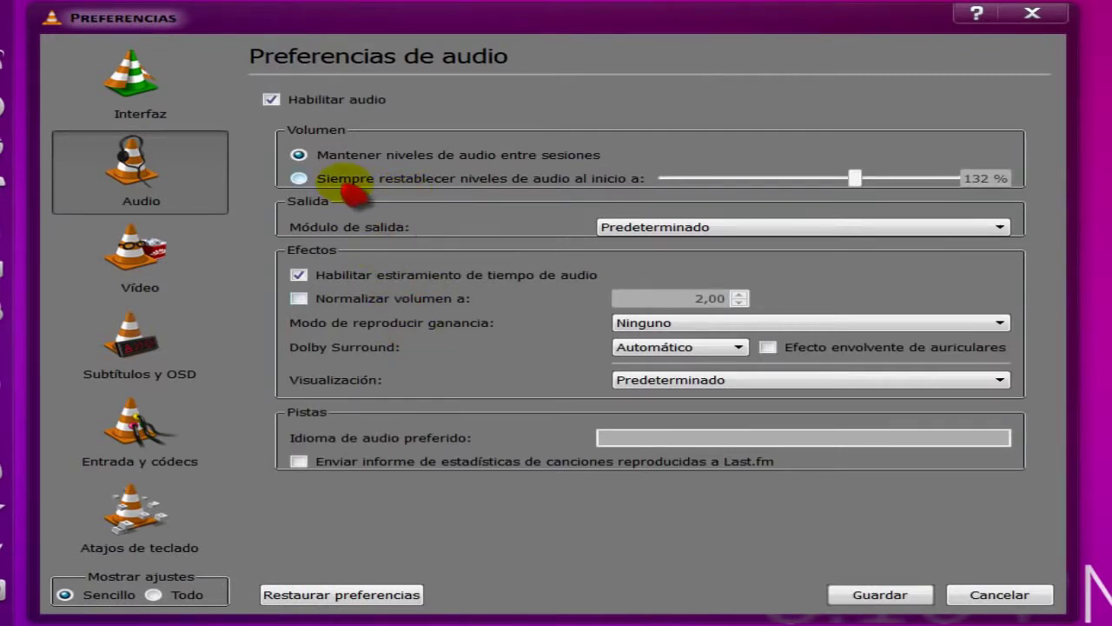
left_click(162, 270)
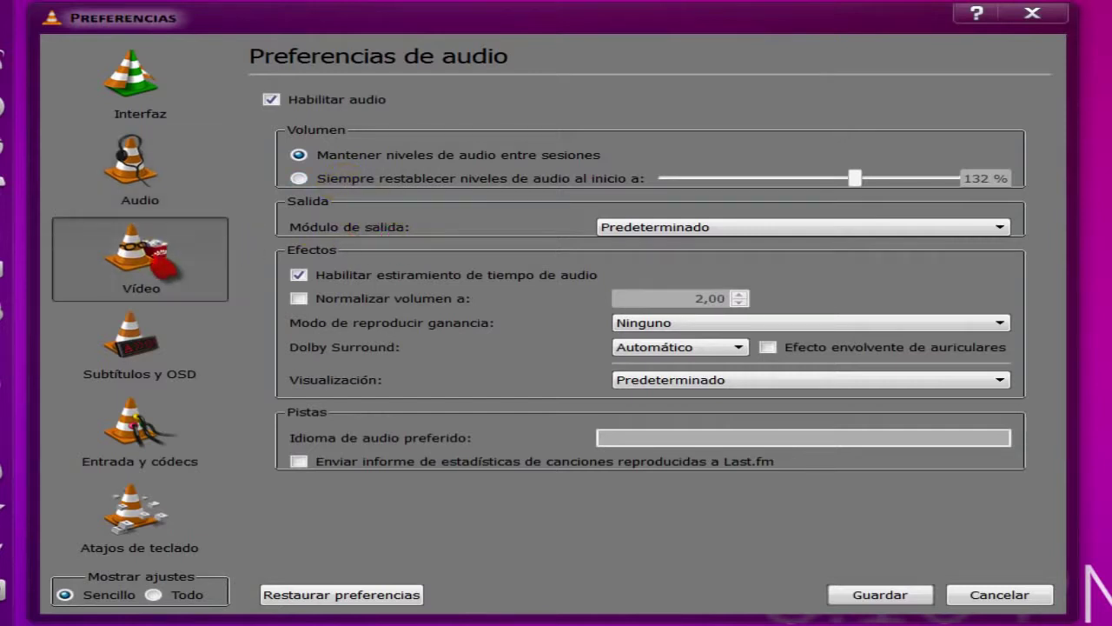
mouse_move(304, 269)
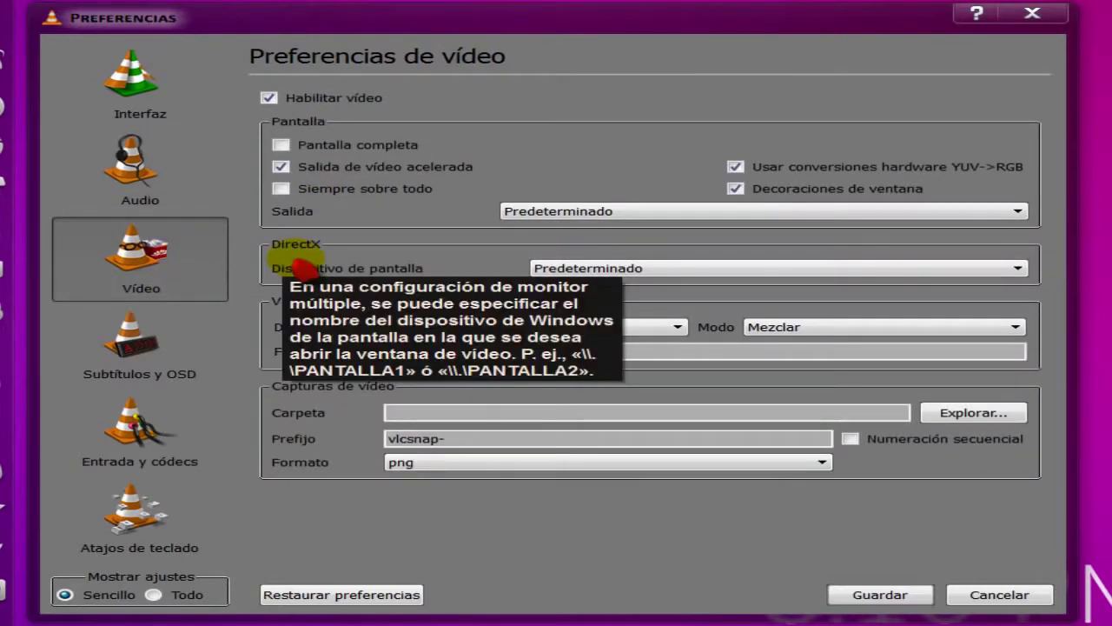
left_click(161, 356)
left_click(149, 439)
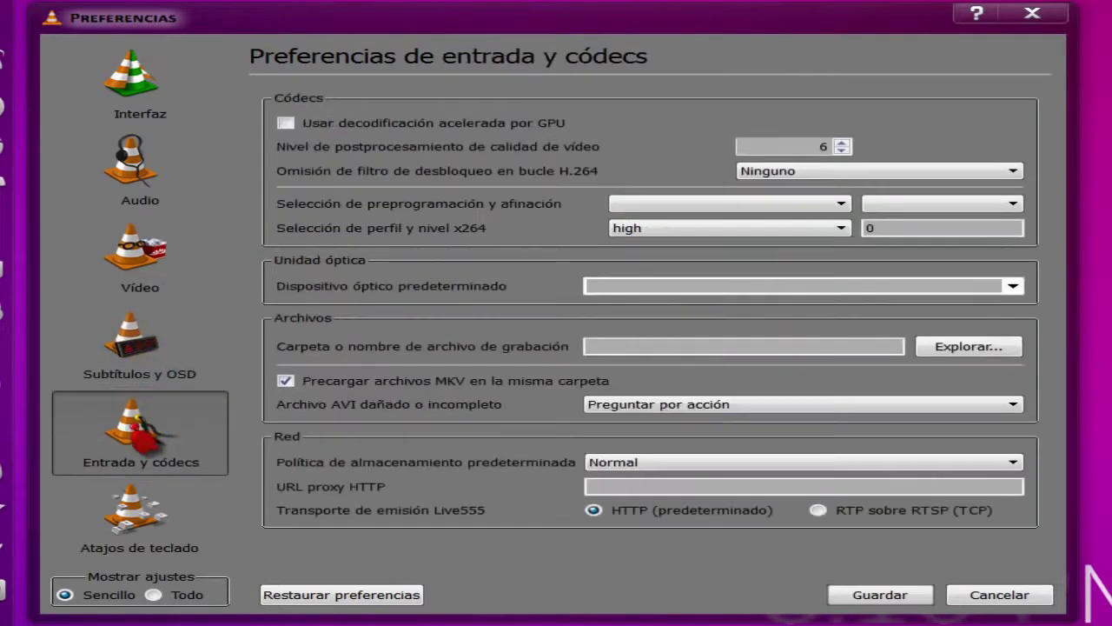
left_click(156, 513)
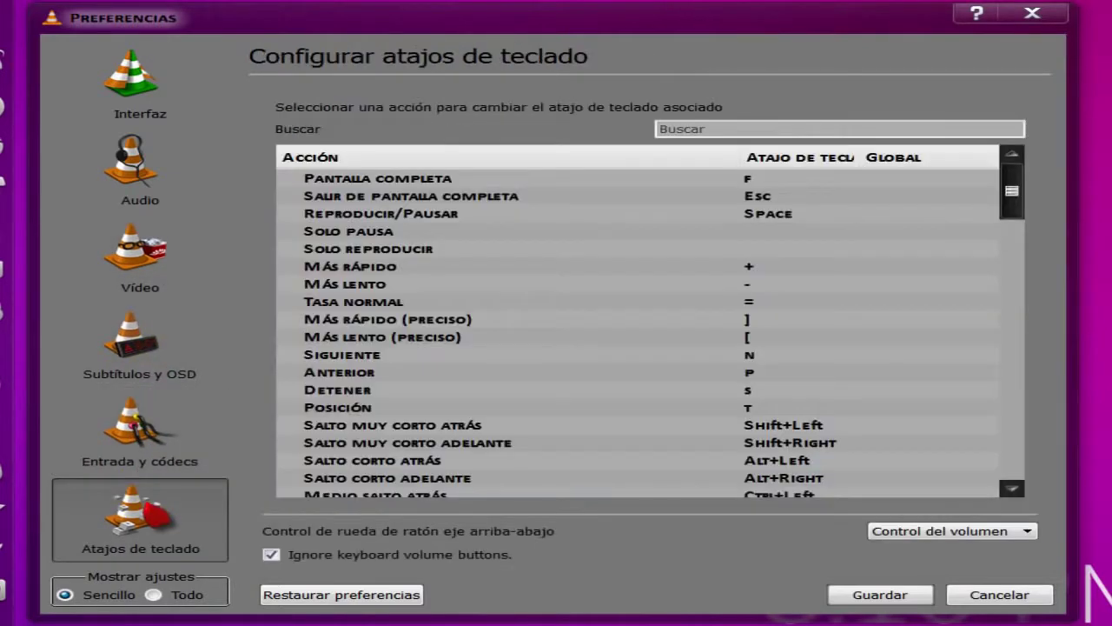
left_click(139, 91)
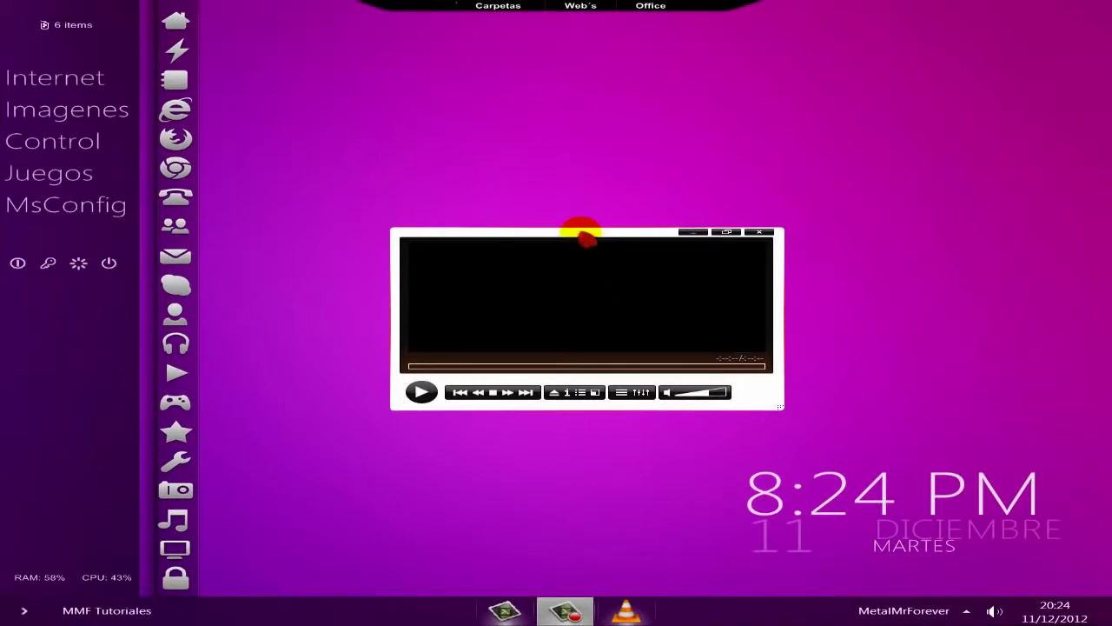
Review the audio effects, video effects and synchronization settings in Efectos y filtros, close the dialog and minimize the player
right_click(584, 235)
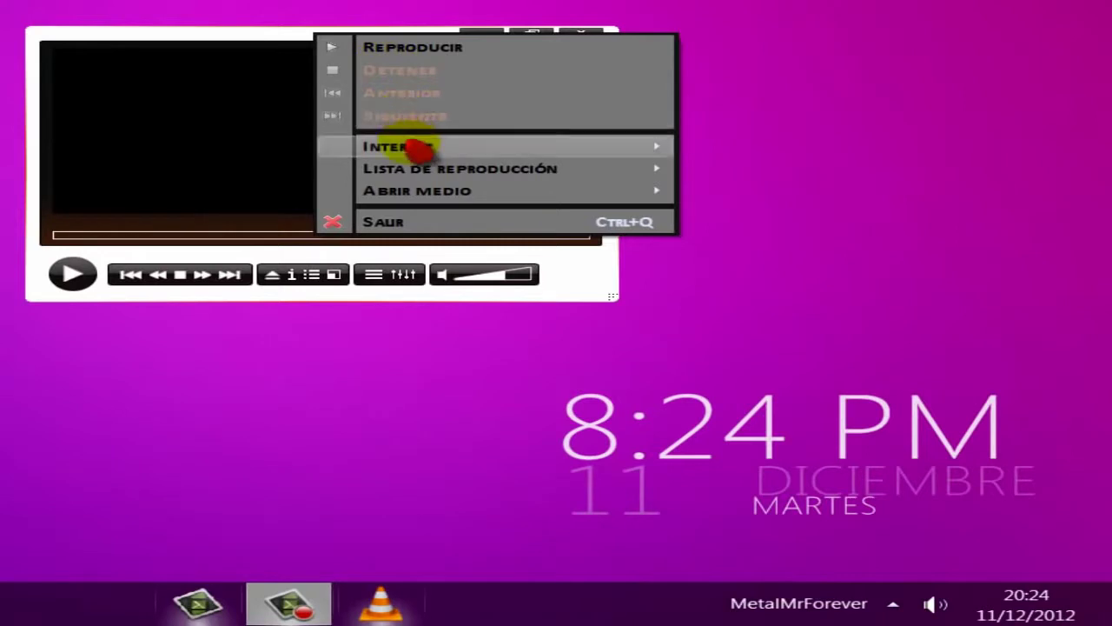
mouse_move(423, 146)
left_click(866, 153)
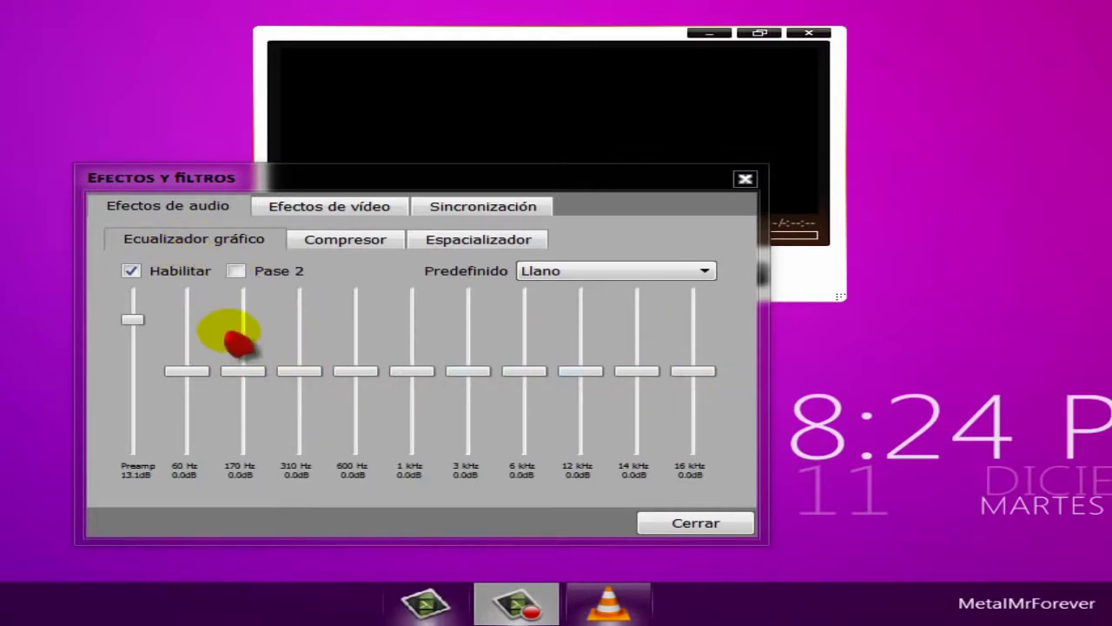
left_click(322, 206)
left_click(452, 209)
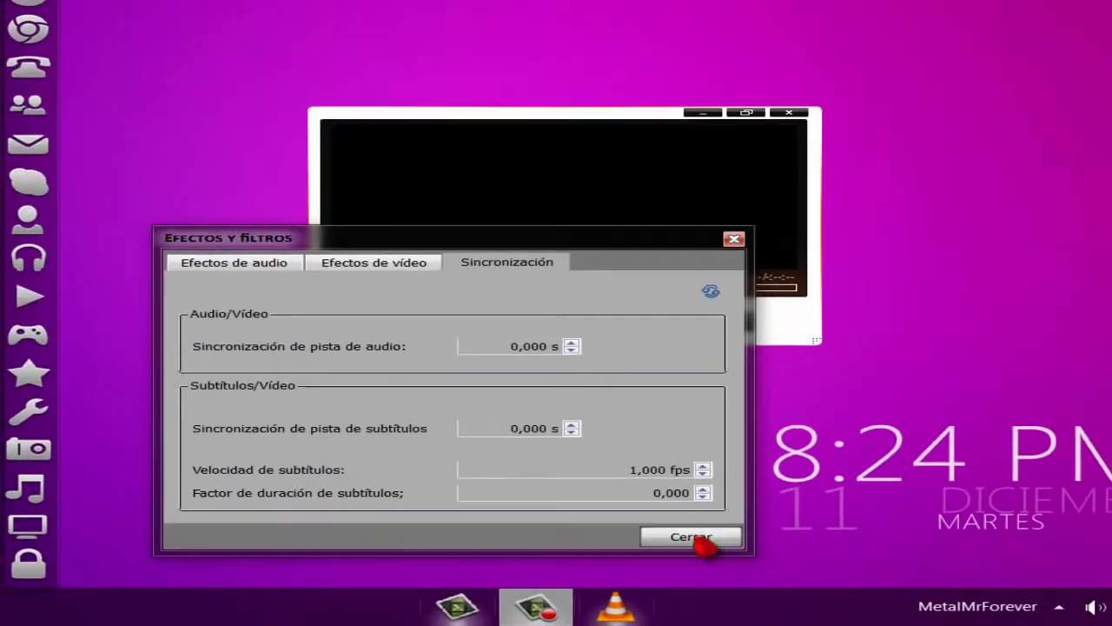
left_click(725, 520)
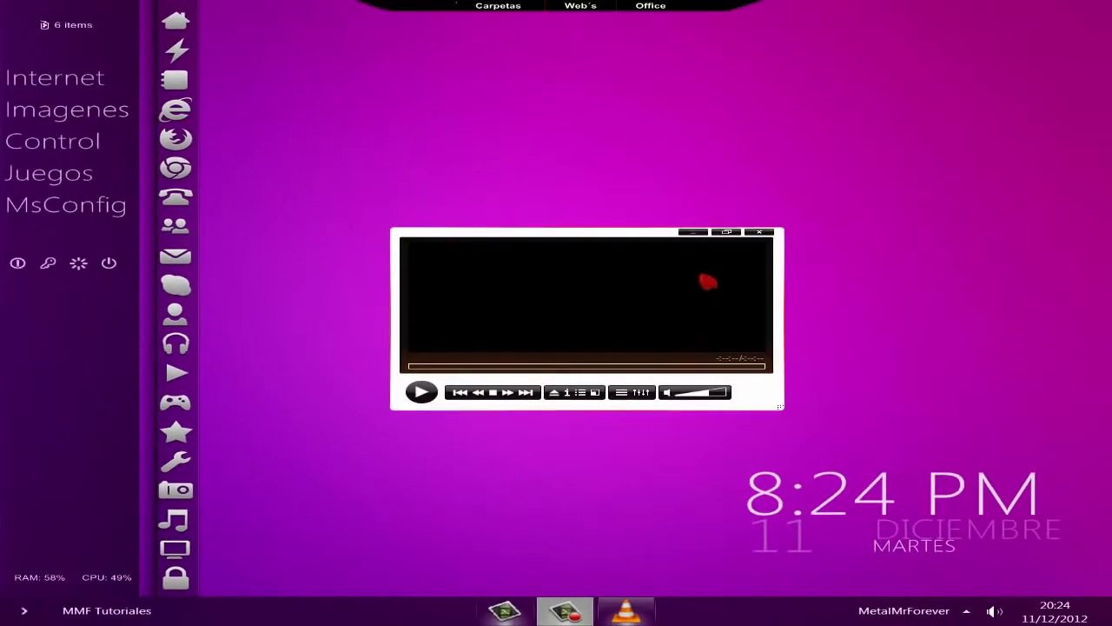
left_click(695, 232)
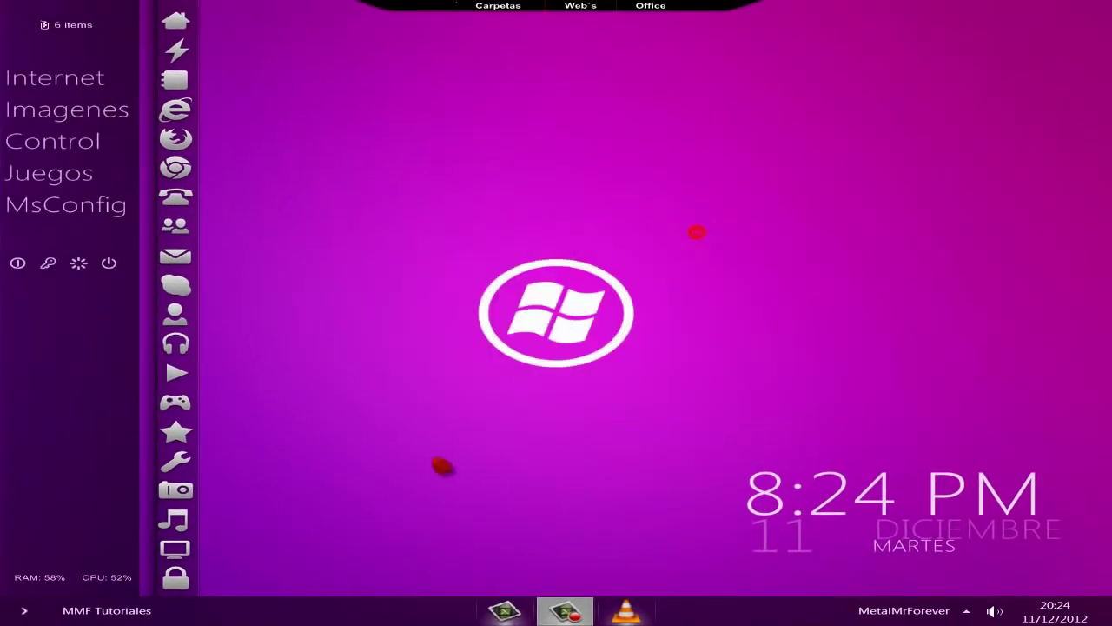